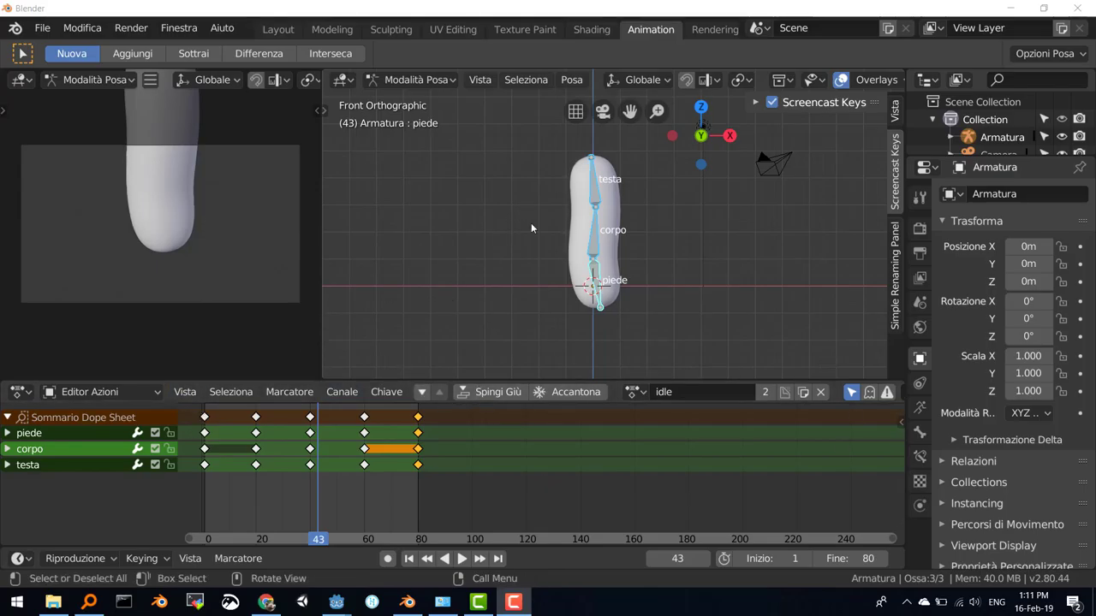
Step: Browse the saved actions, then start a glTF 2.0 export and cancel it
left_click(644, 392)
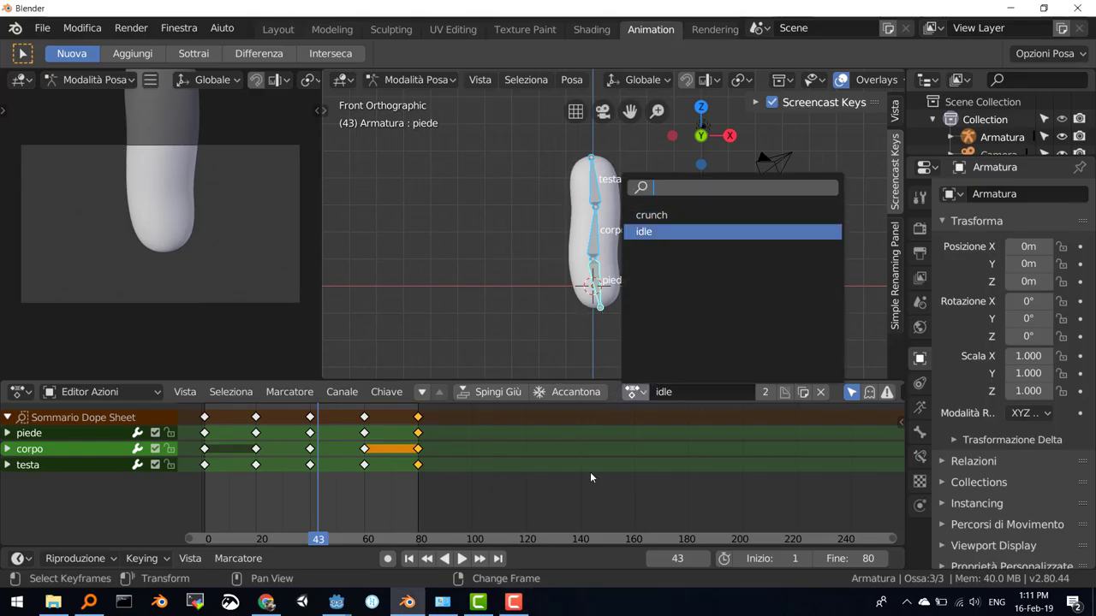
left_click(43, 30)
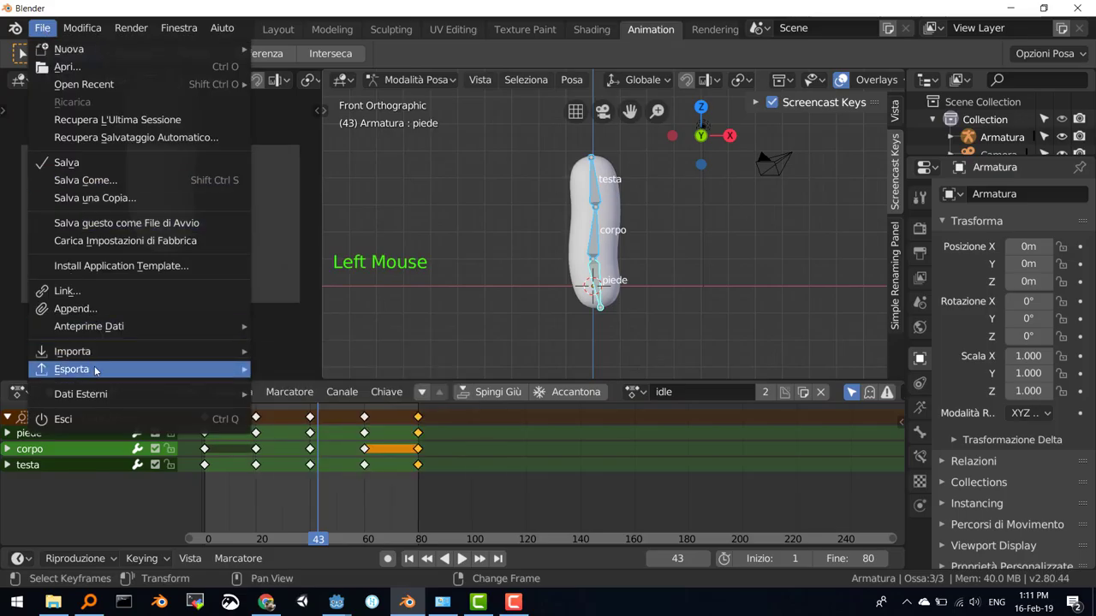
mouse_move(94, 369)
left_click(353, 491)
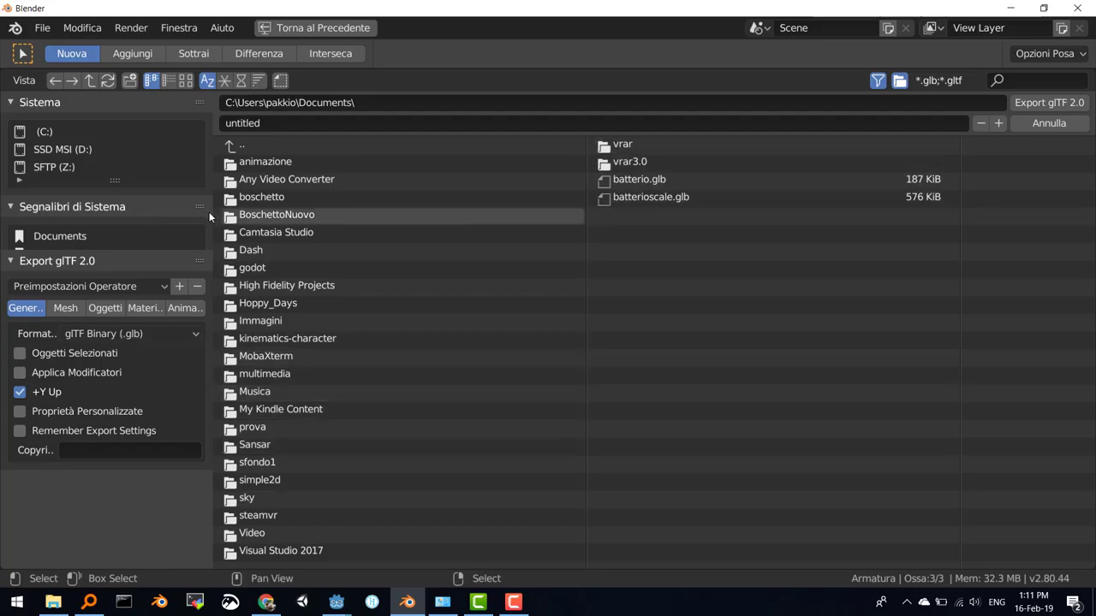
key("Escape")
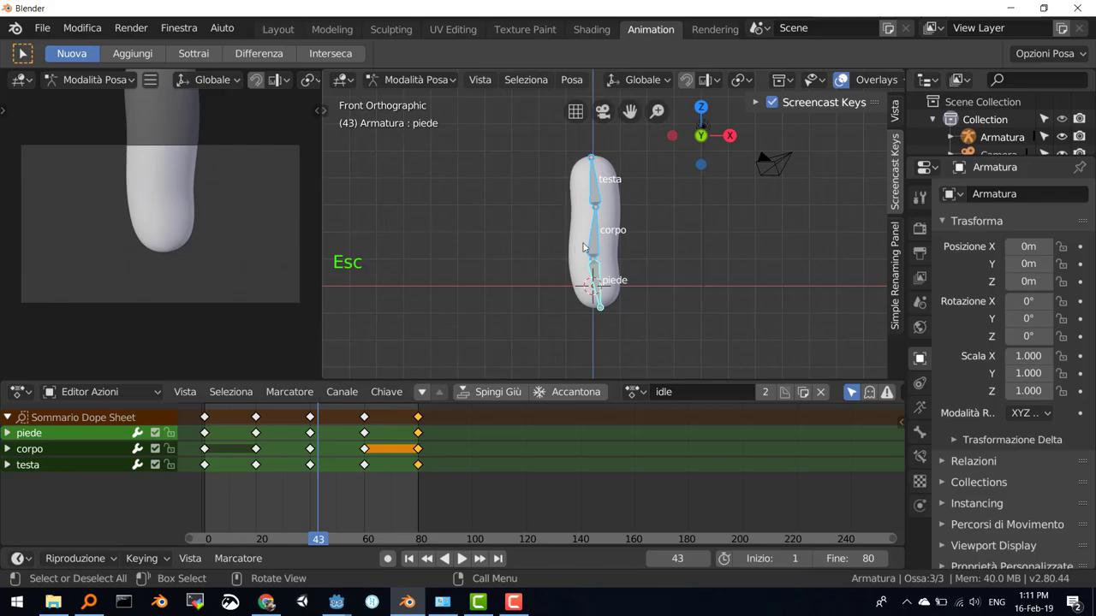
Step: Switch to Object Mode and select the batterio mesh together with the Armatura for export
left_click(113, 82)
left_click(122, 103)
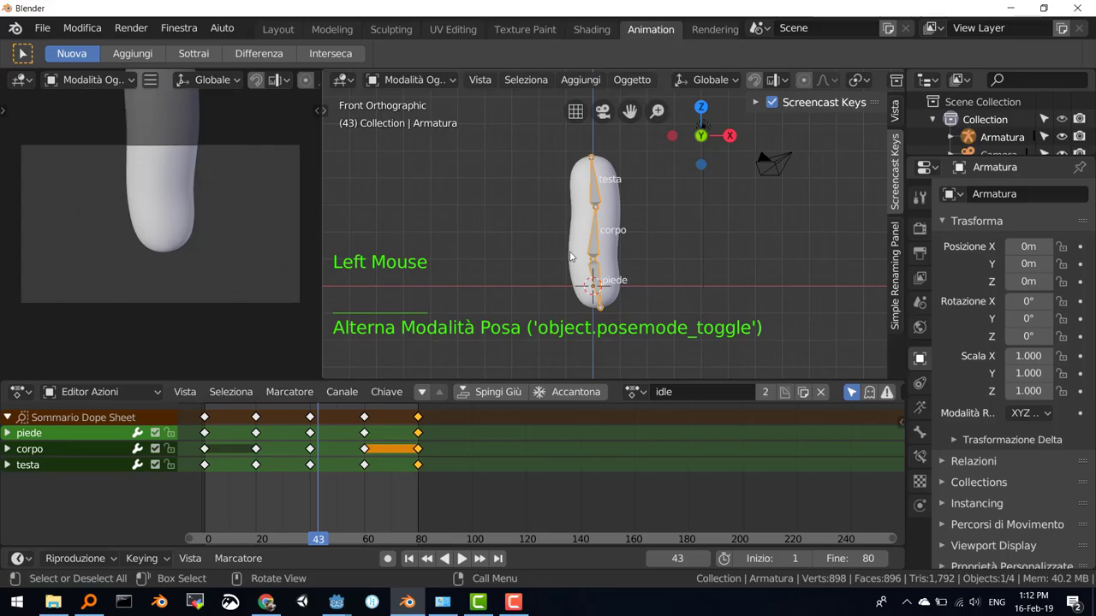
right_click(612, 256)
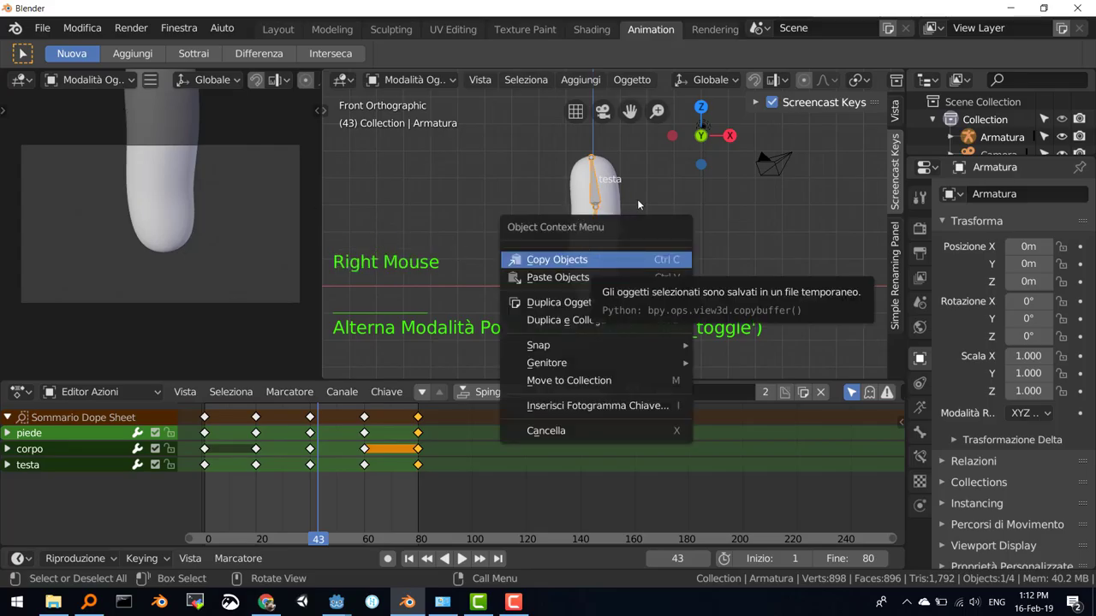
left_click(612, 202)
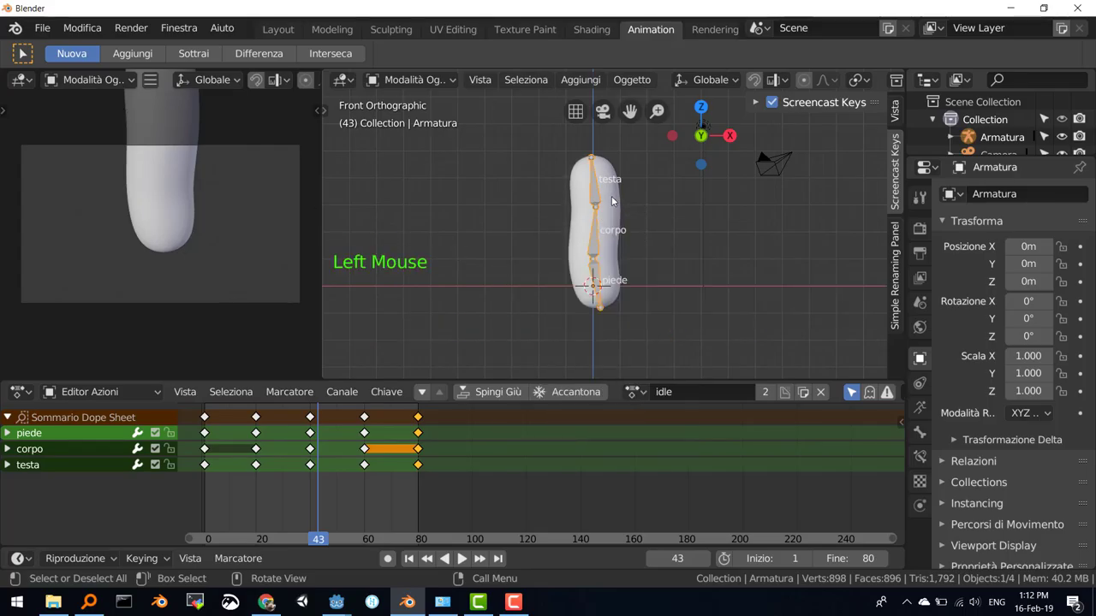
key("shift")
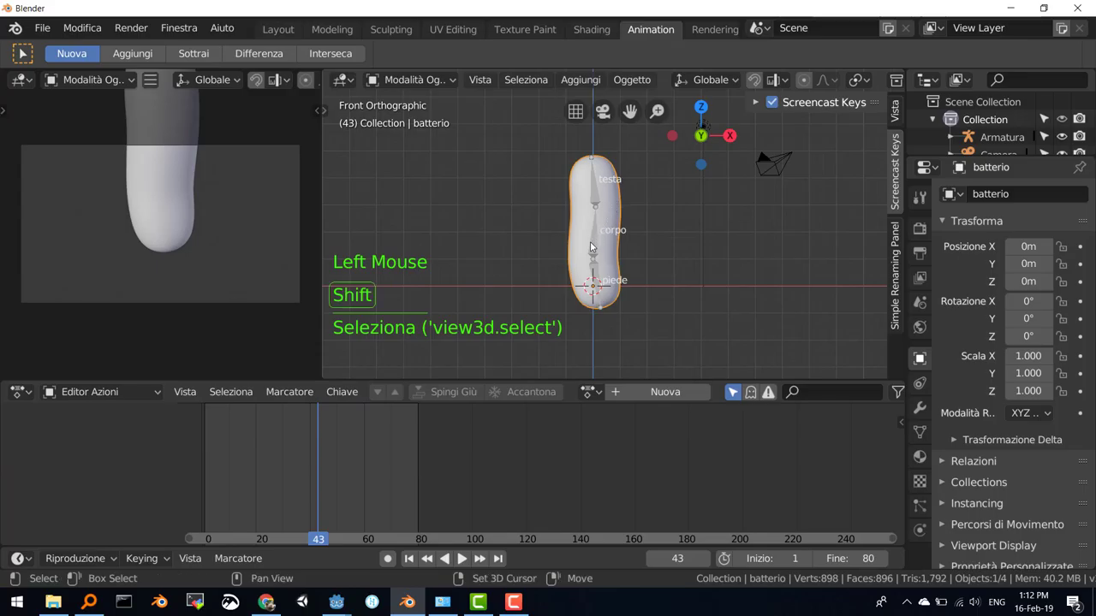
left_click(592, 250, "shift")
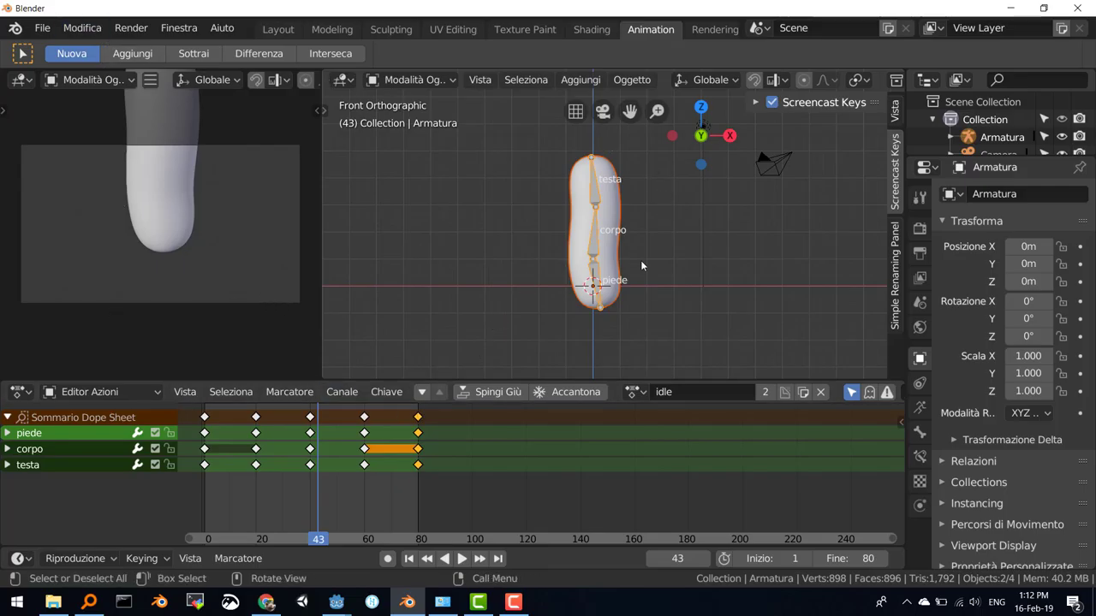
left_click(36, 28)
mouse_move(218, 370)
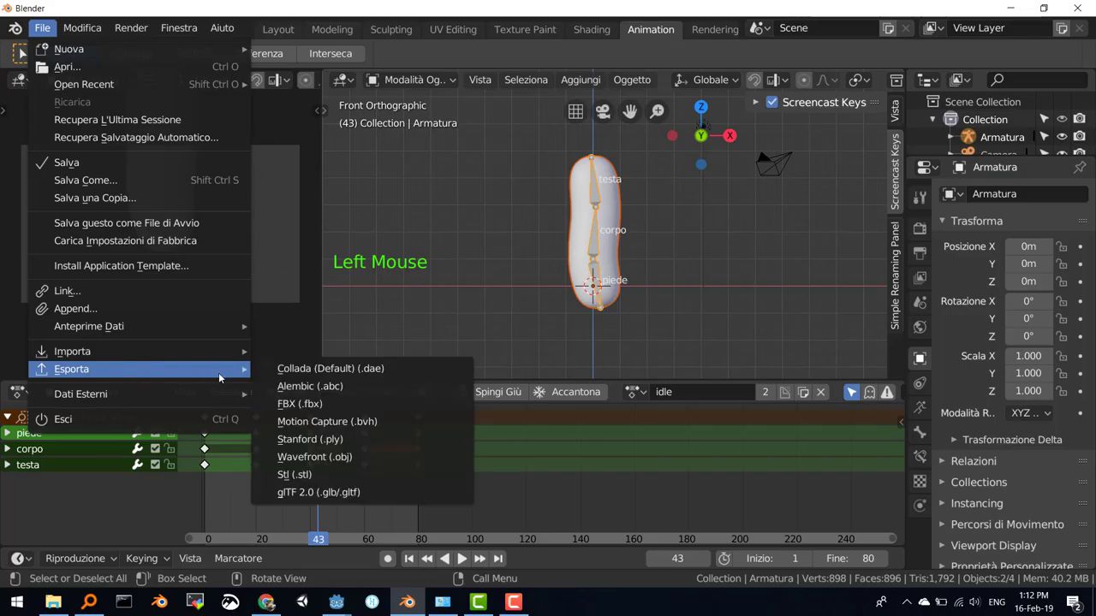
Step: Pick glTF 2.0, enable Oggetti Selezionati and Applica Modificatori, and review the Mesh, Oggetti, Materiali and Animazione options
left_click(332, 494)
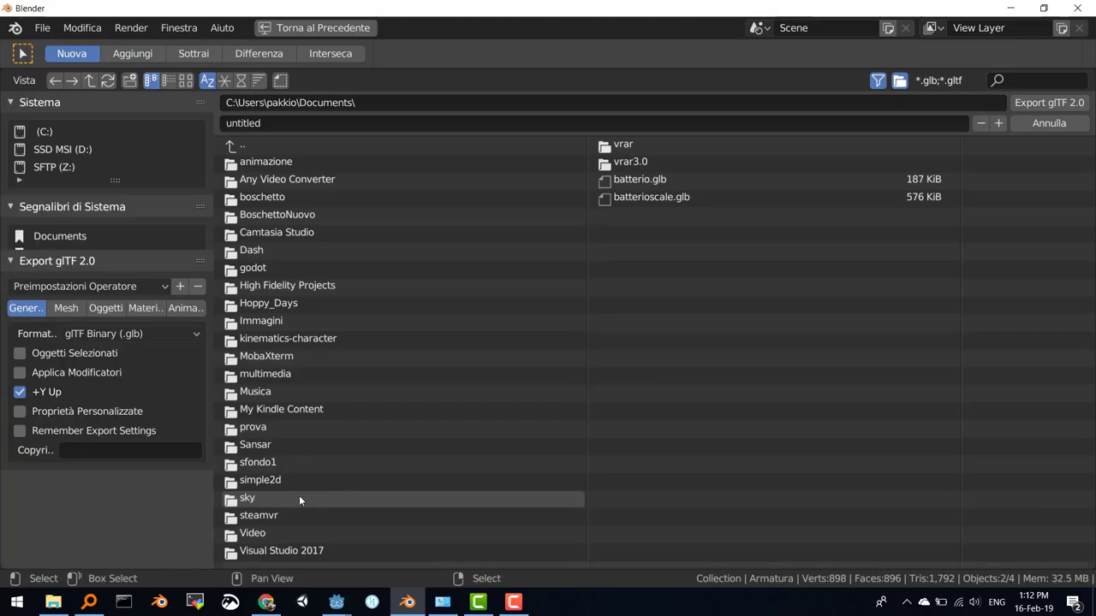
left_click(20, 354)
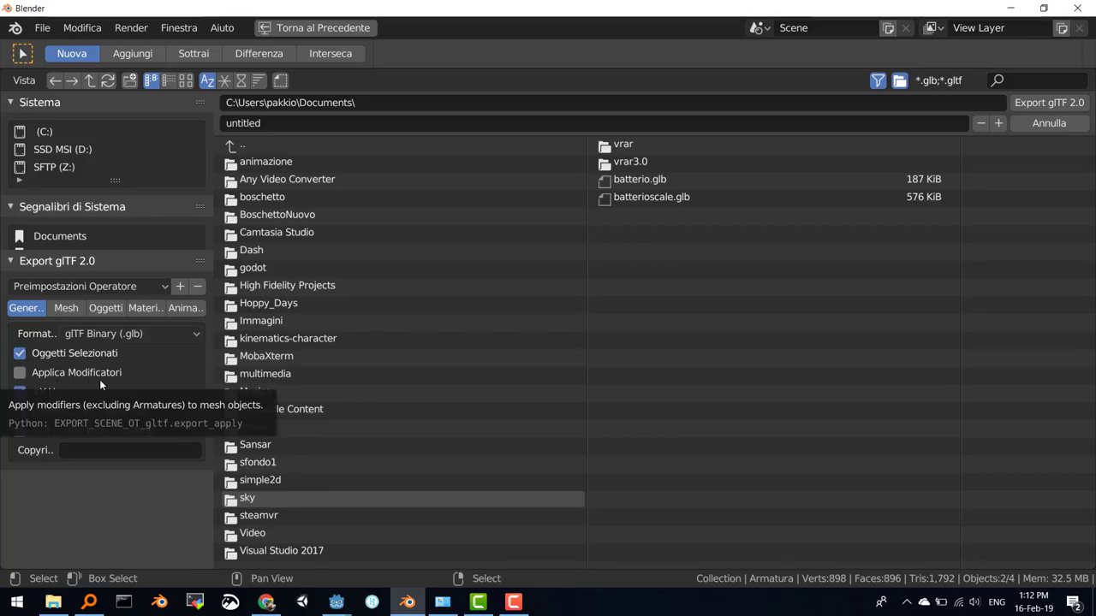
left_click(20, 374)
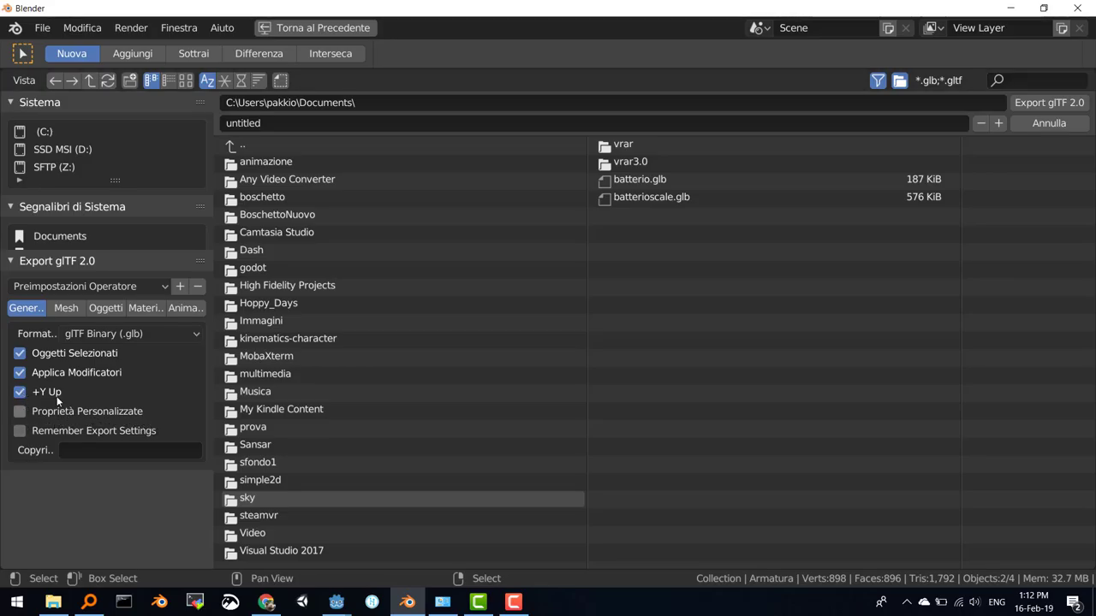
left_click(68, 308)
left_click(101, 313)
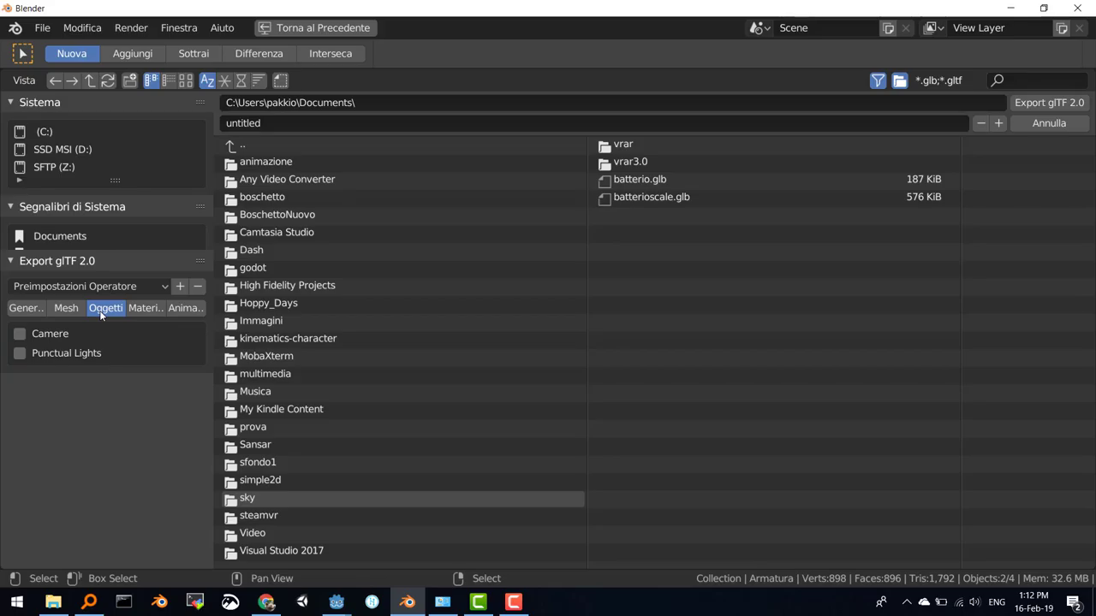
left_click(143, 313)
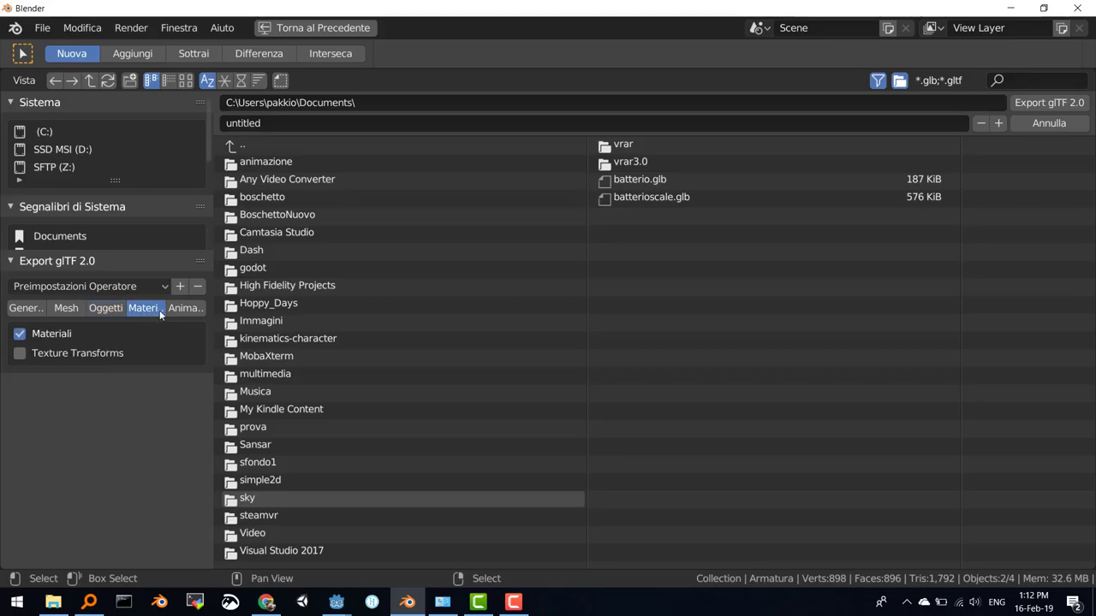
left_click(185, 308)
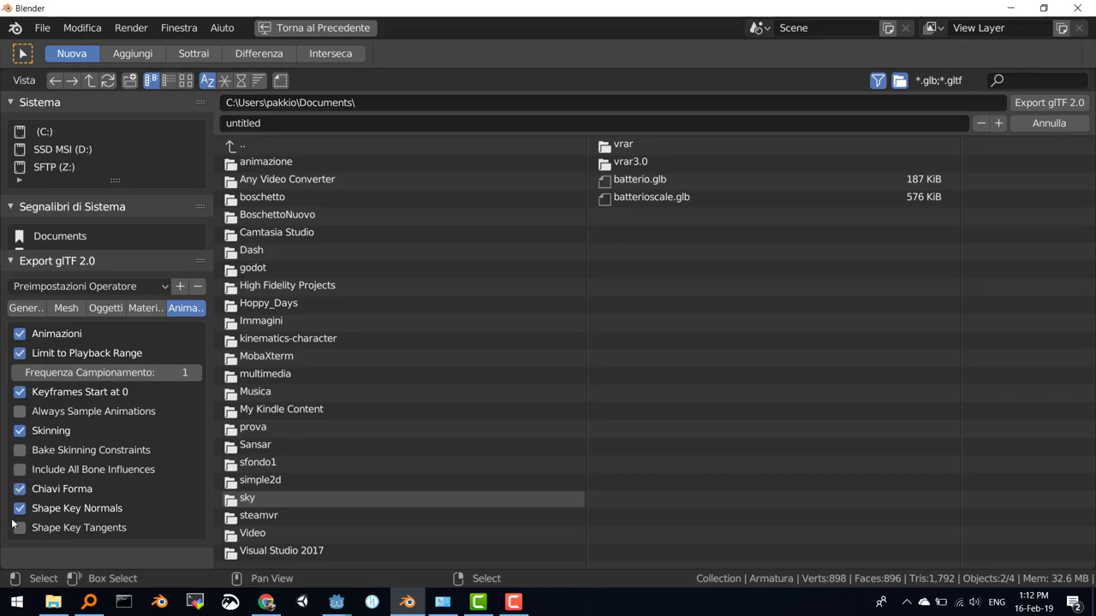
Step: Enable Always Sample Animations, Bake Skinning Constraints, all bone influences and shape key tangents, then export as batteriovideo
left_click(20, 411)
left_click(20, 450)
left_click(19, 469)
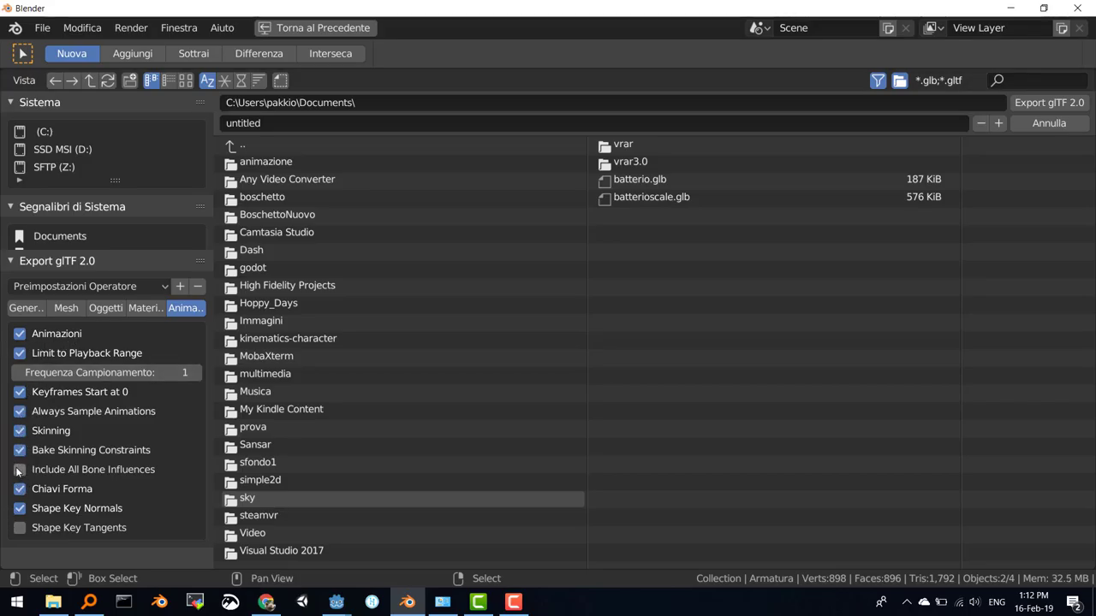
left_click(18, 527)
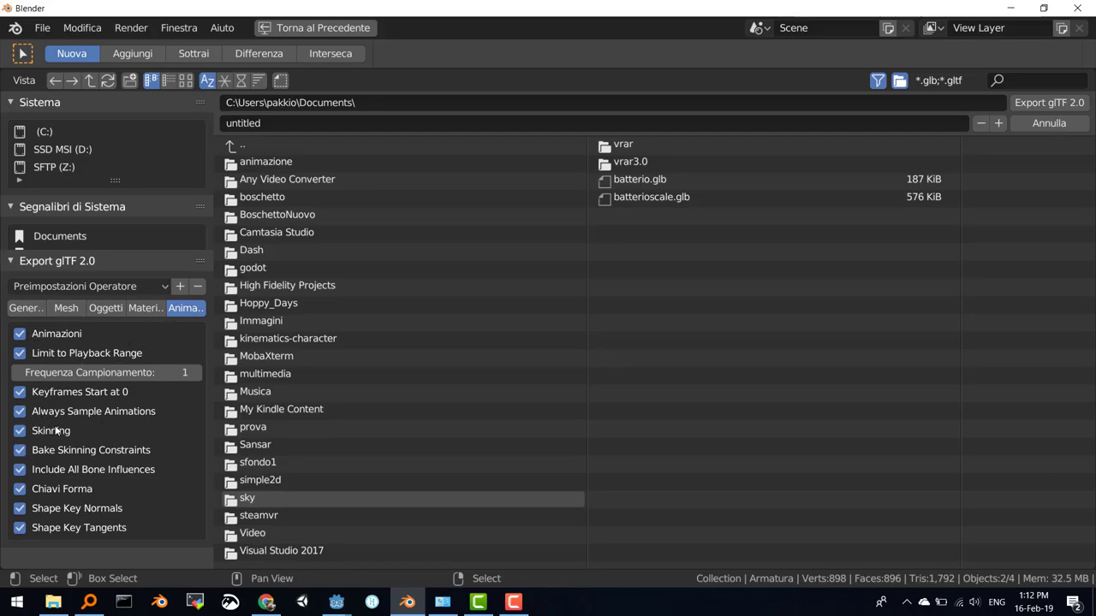
left_click(257, 126)
type("batteriovideo")
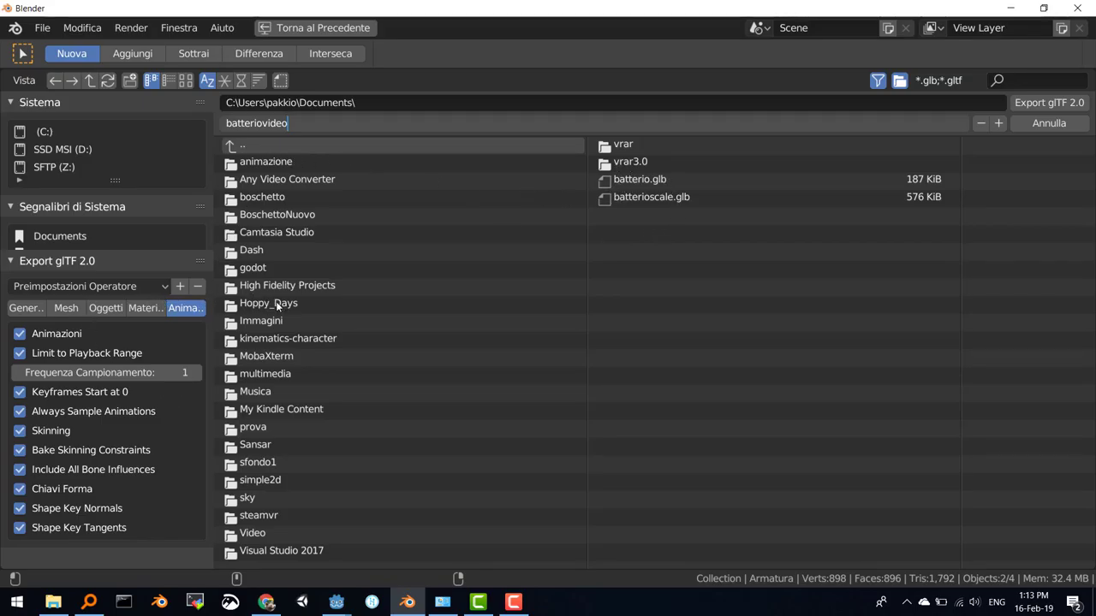
left_click(1059, 104)
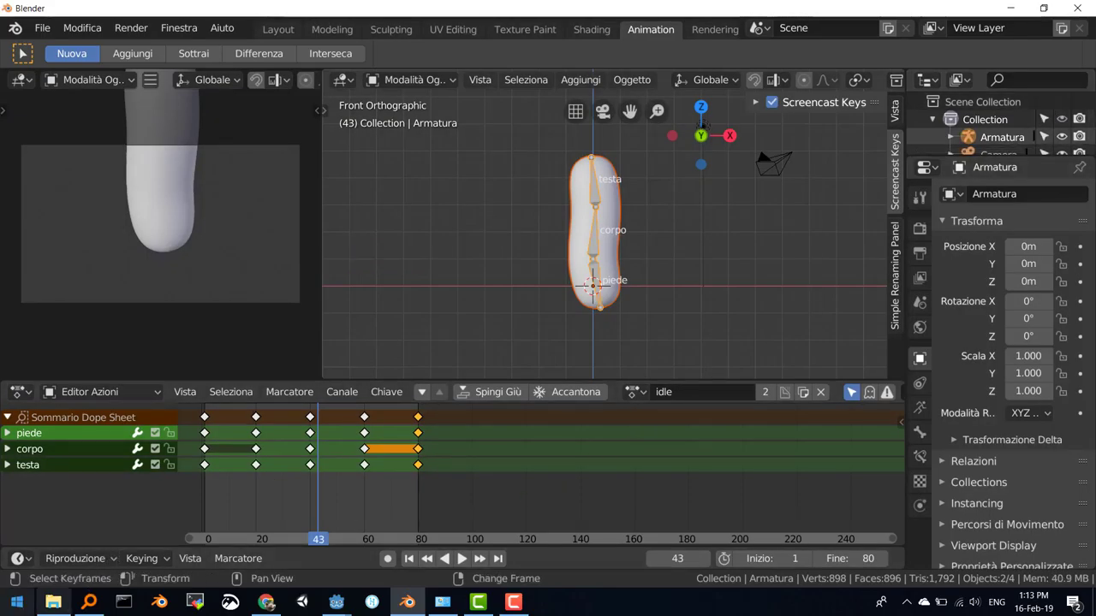
Step: Search Everything for 'batteriovideo' to find the 671 KB batteriovideo.glb in Documents
left_click(88, 602)
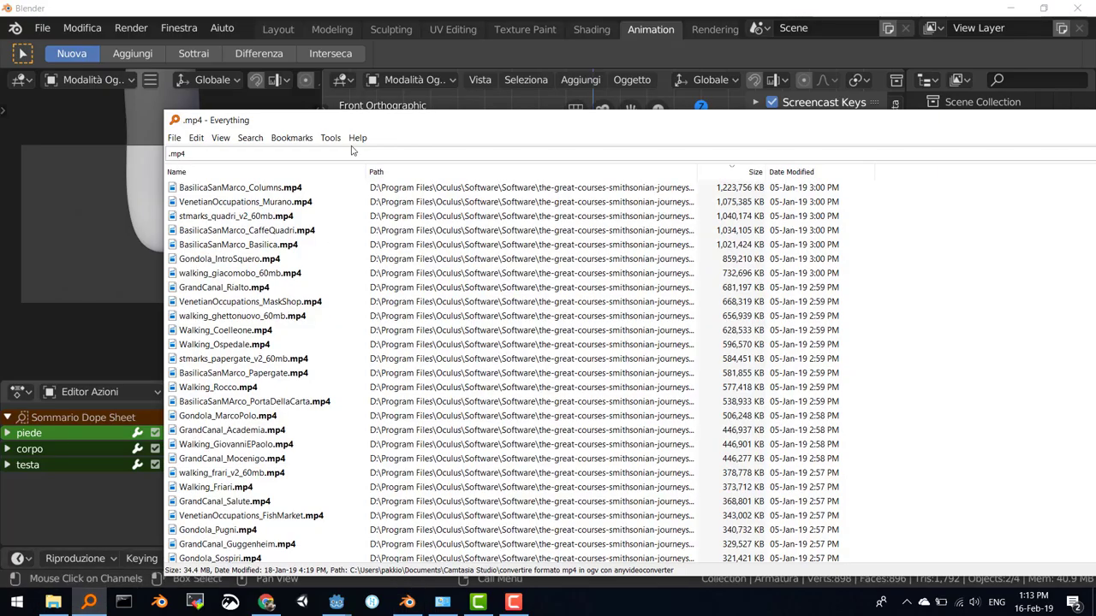
double_click(309, 157)
type("batter")
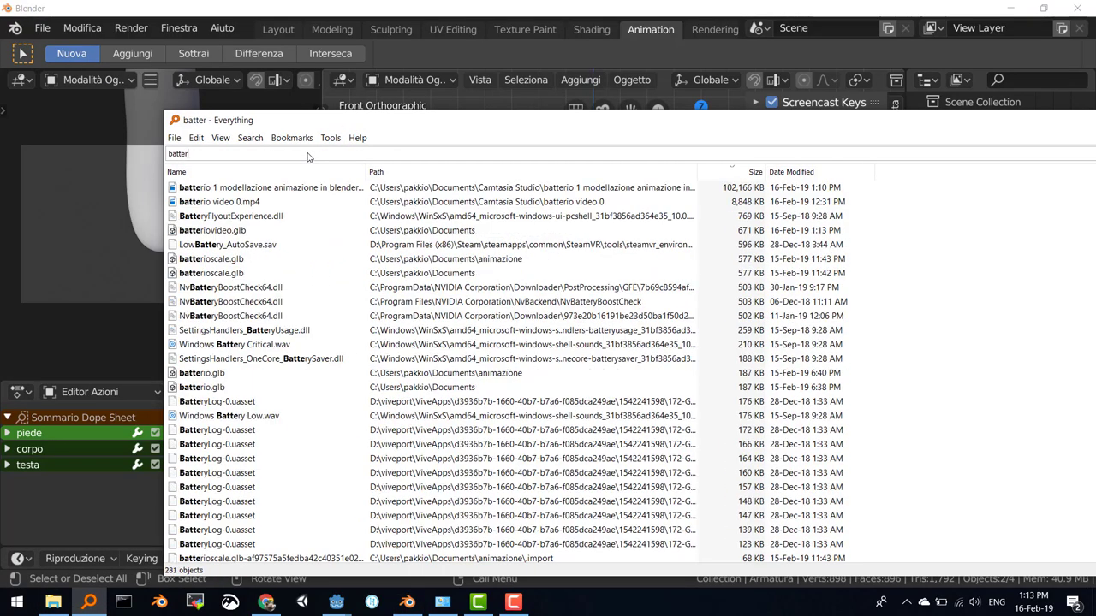
type("iovideo")
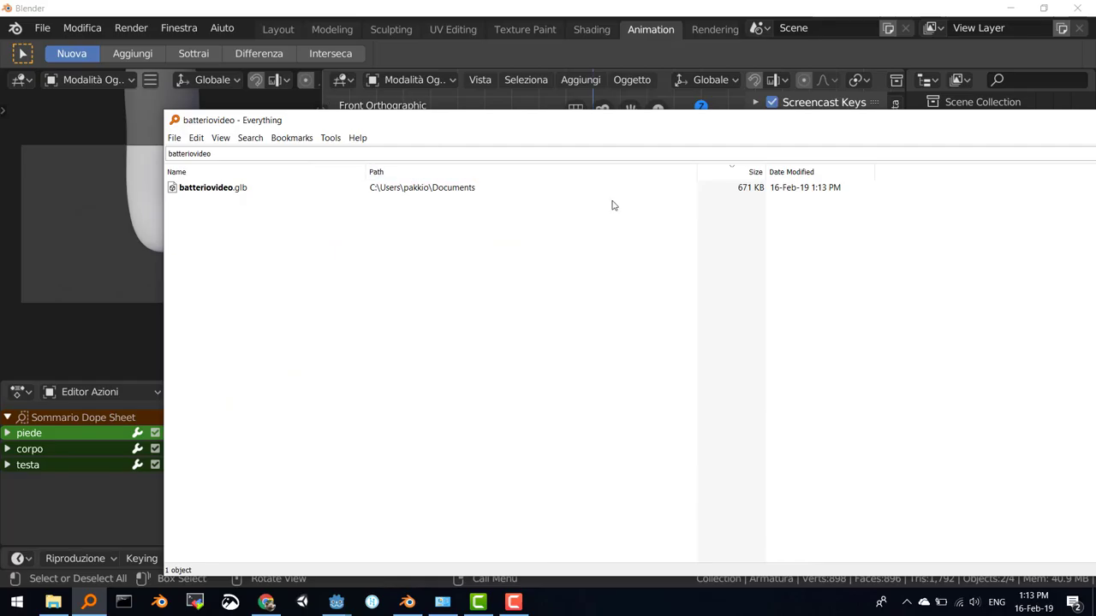
left_click_drag(746, 119, 589, 58)
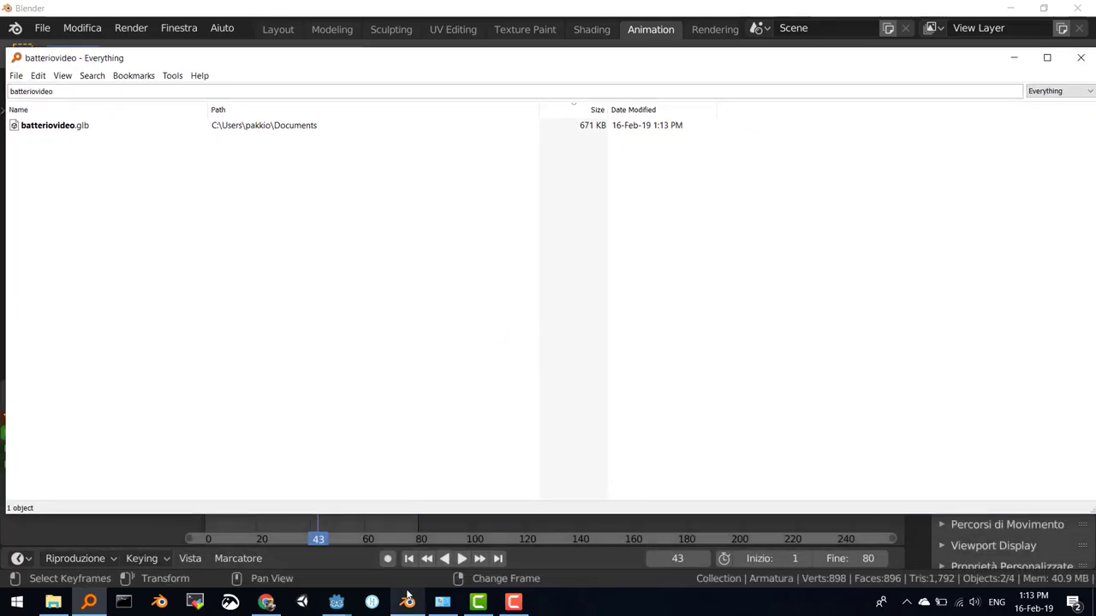
left_click(336, 602)
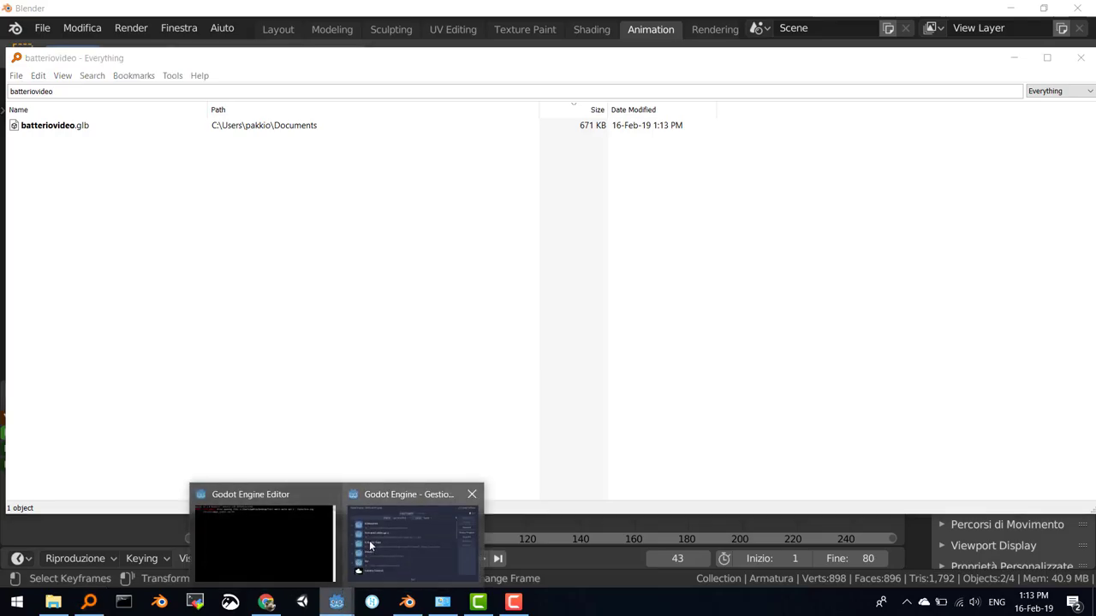
Step: From the project manager, create project 'batterio' with its own folder and open it in the editor
left_click(369, 540)
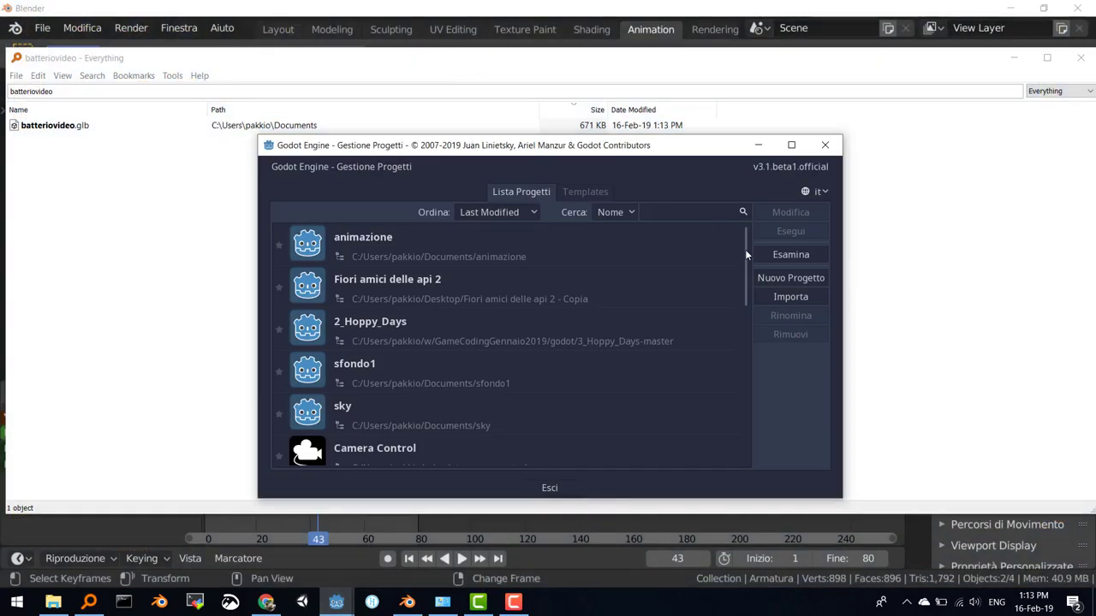
left_click(779, 281)
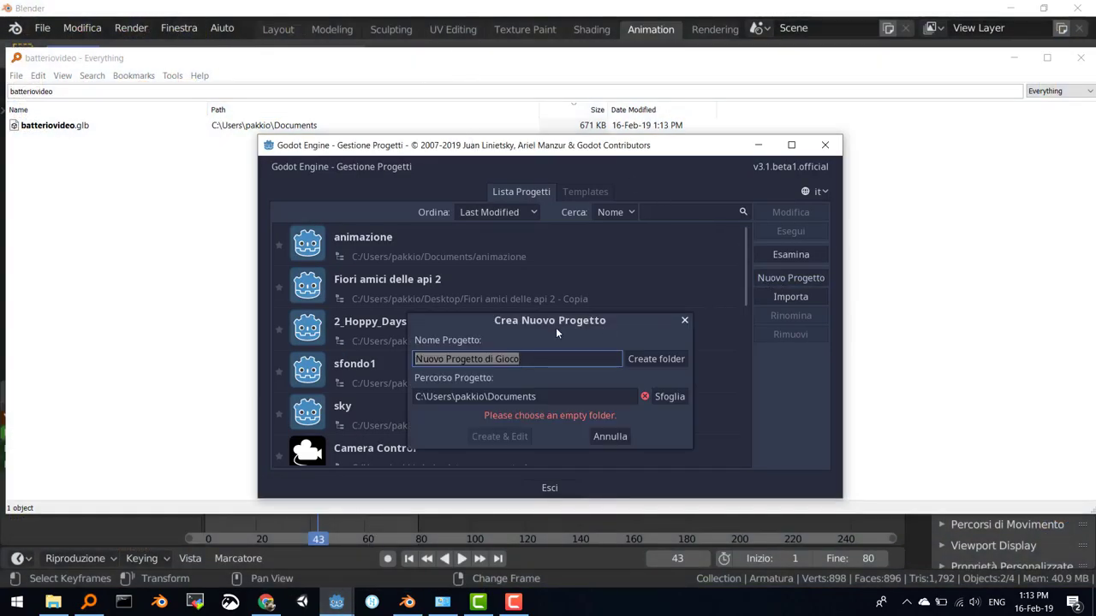
type("batterio")
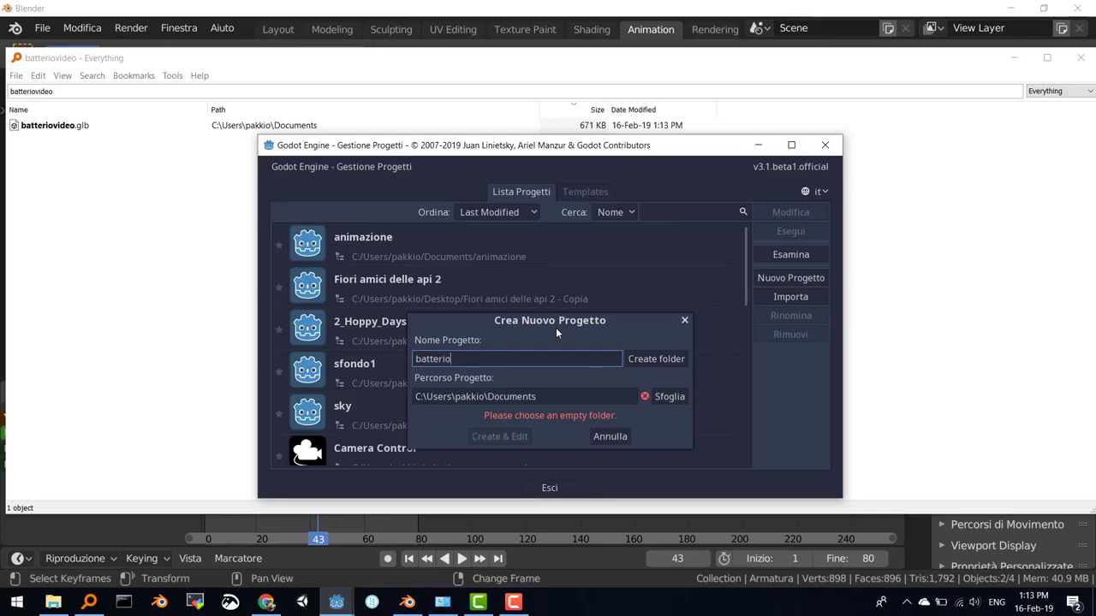
left_click(643, 357)
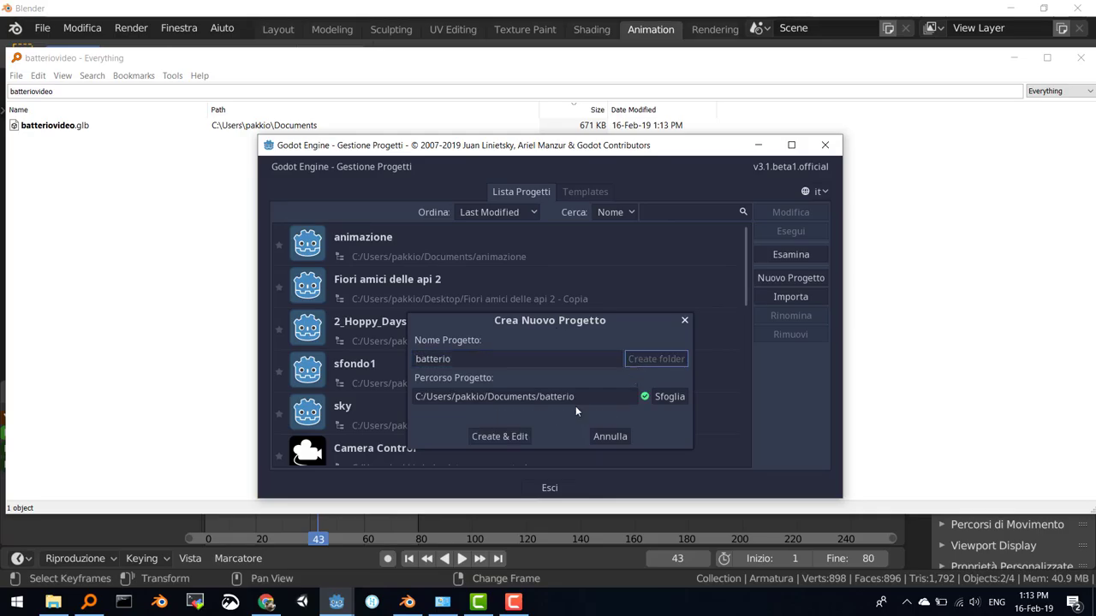
left_click(503, 435)
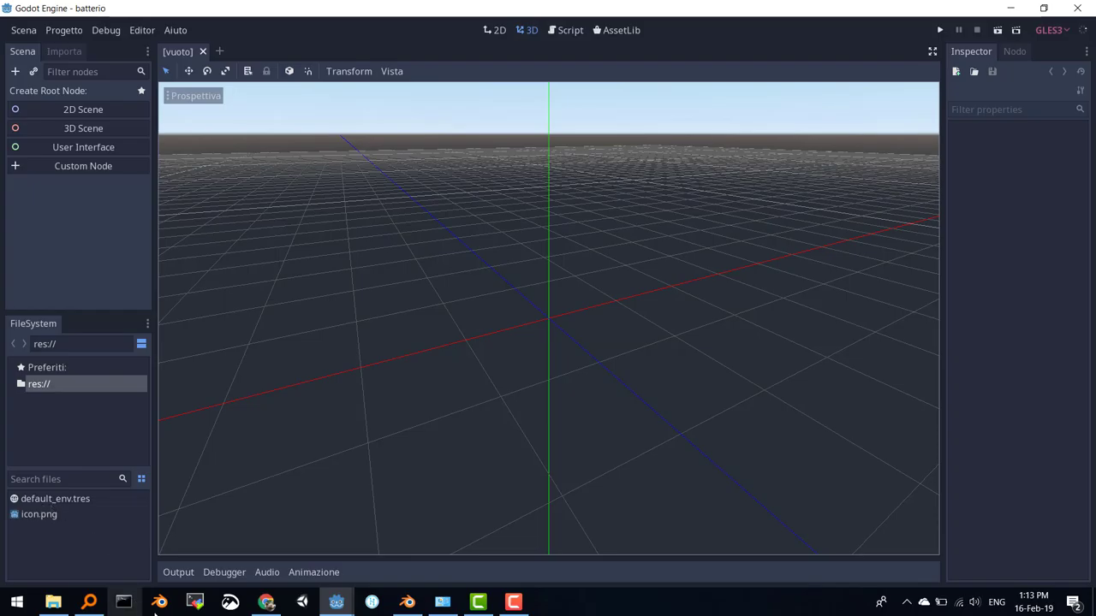
Step: Open File Explorer and select the found batteriovideo.glb in the Everything results
left_click(61, 605)
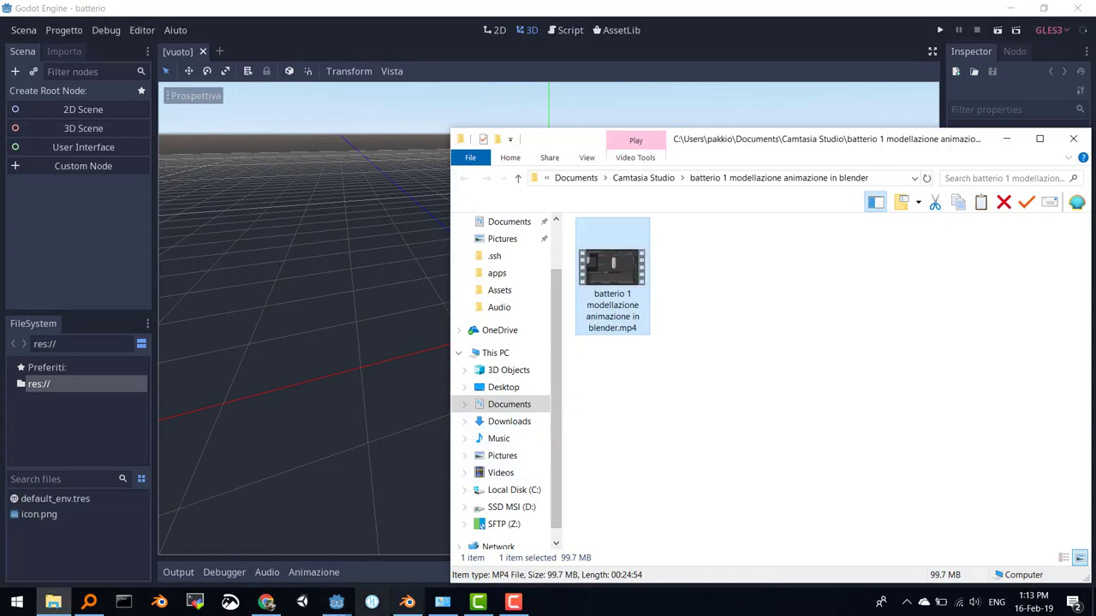
left_click(89, 601)
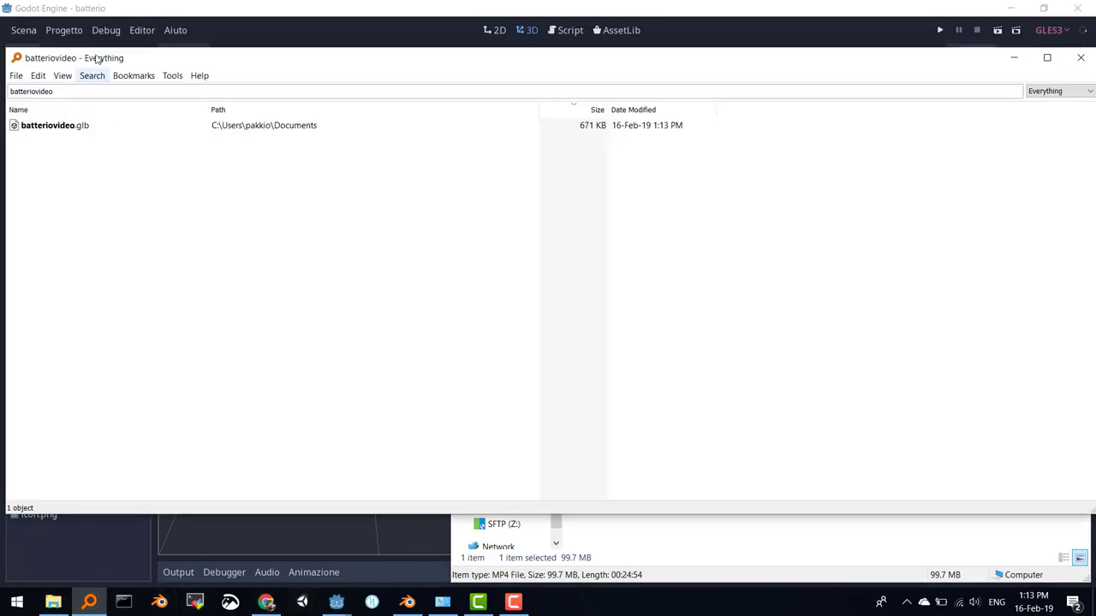
left_click_drag(116, 62, 406, 182)
left_click(339, 247)
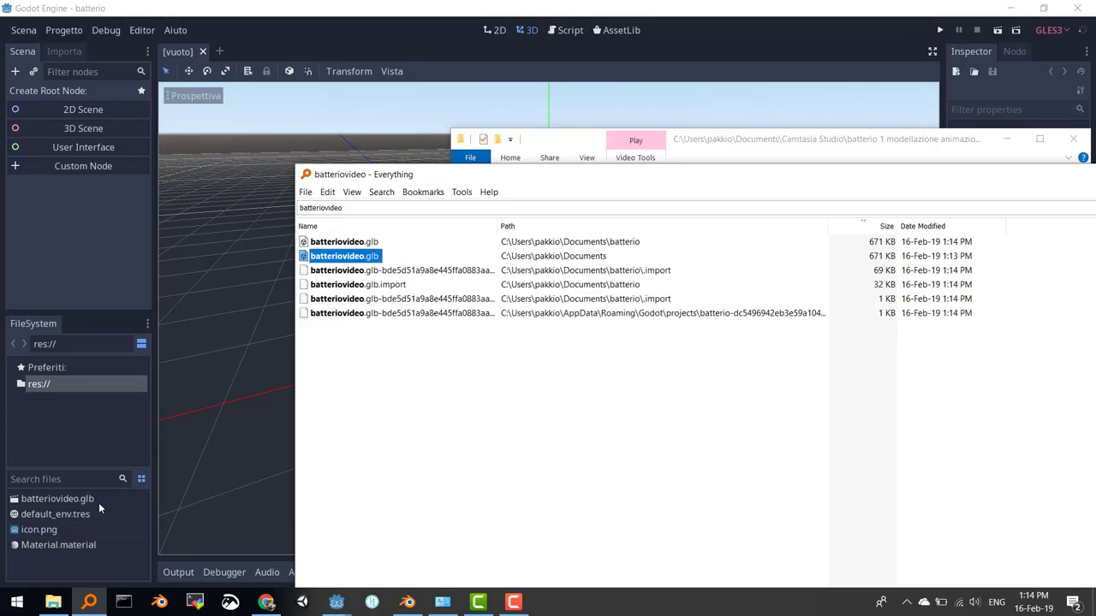
Step: Show the batterio project folder in the file manager, then close the Everything and Explorer windows
right_click(92, 562)
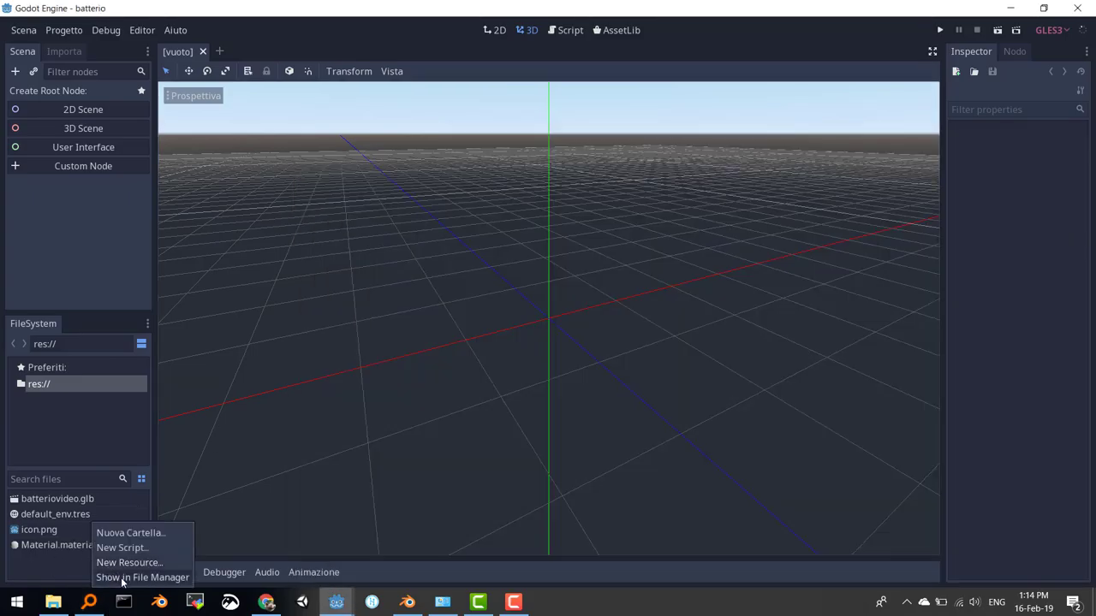
left_click(122, 578)
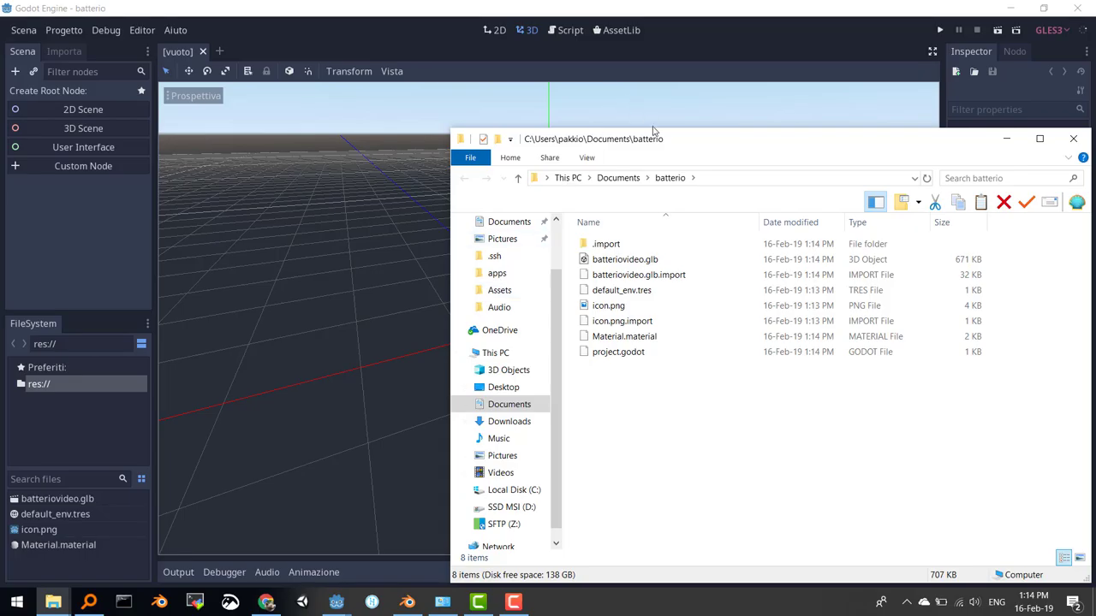
left_click_drag(655, 139, 369, 104)
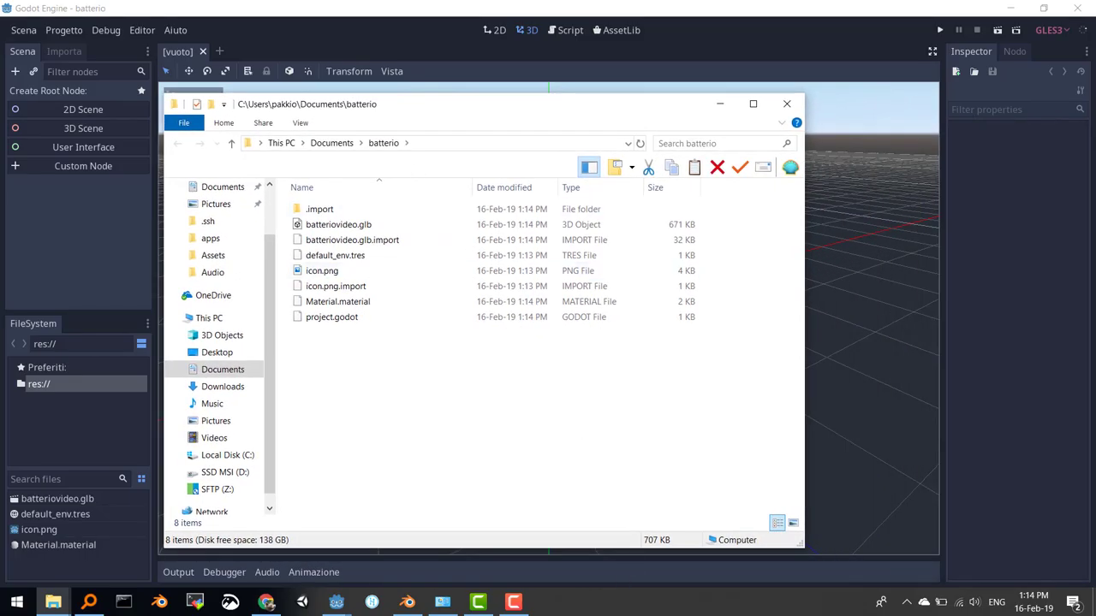
left_click(103, 606)
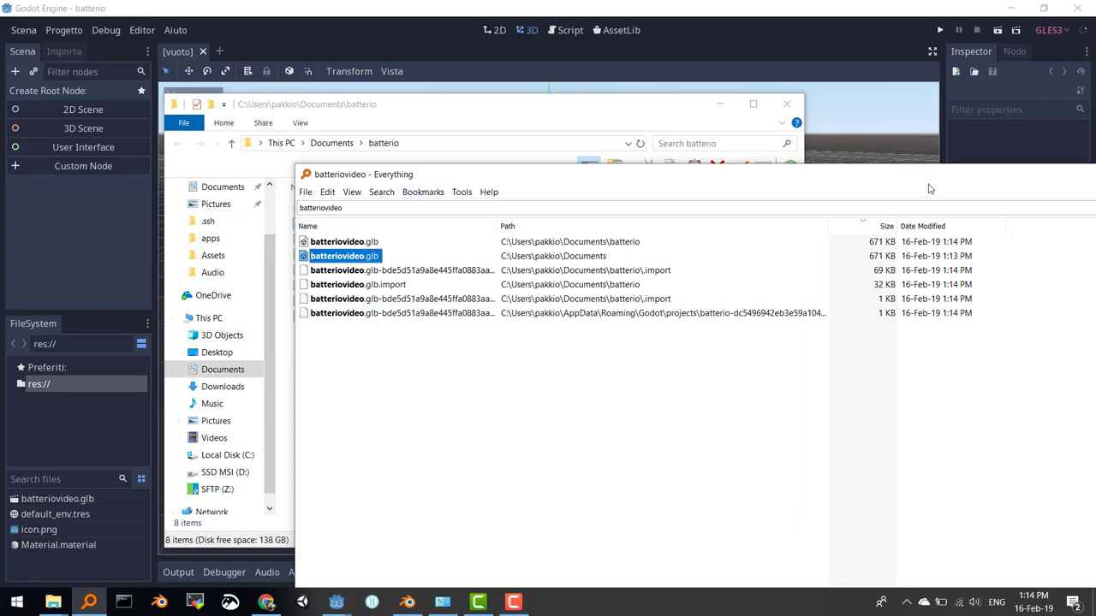
left_click_drag(963, 177, 628, 221)
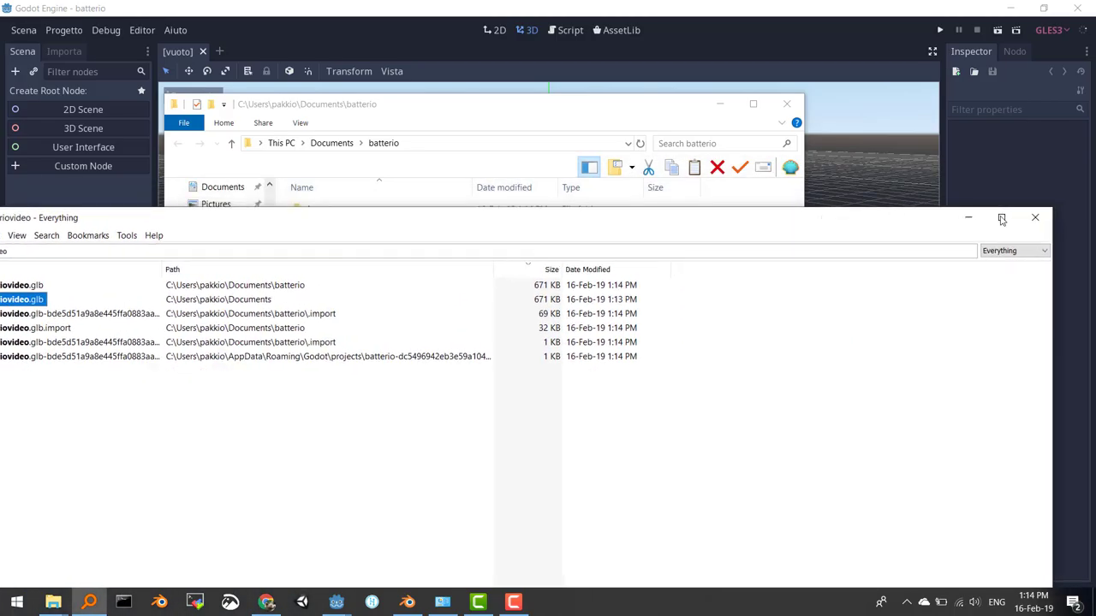
left_click(1036, 219)
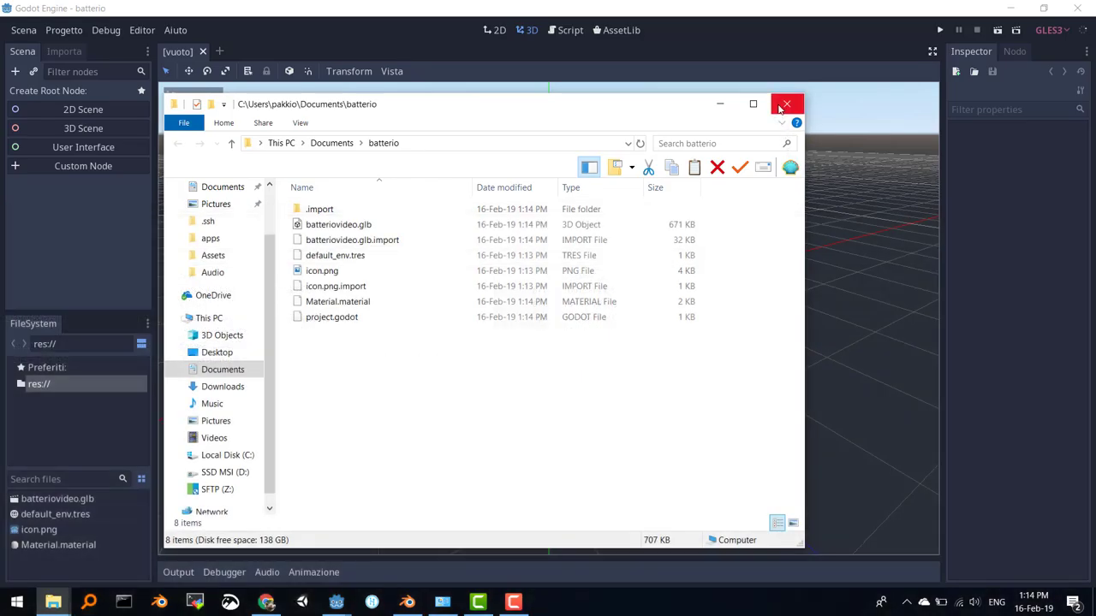
left_click(785, 105)
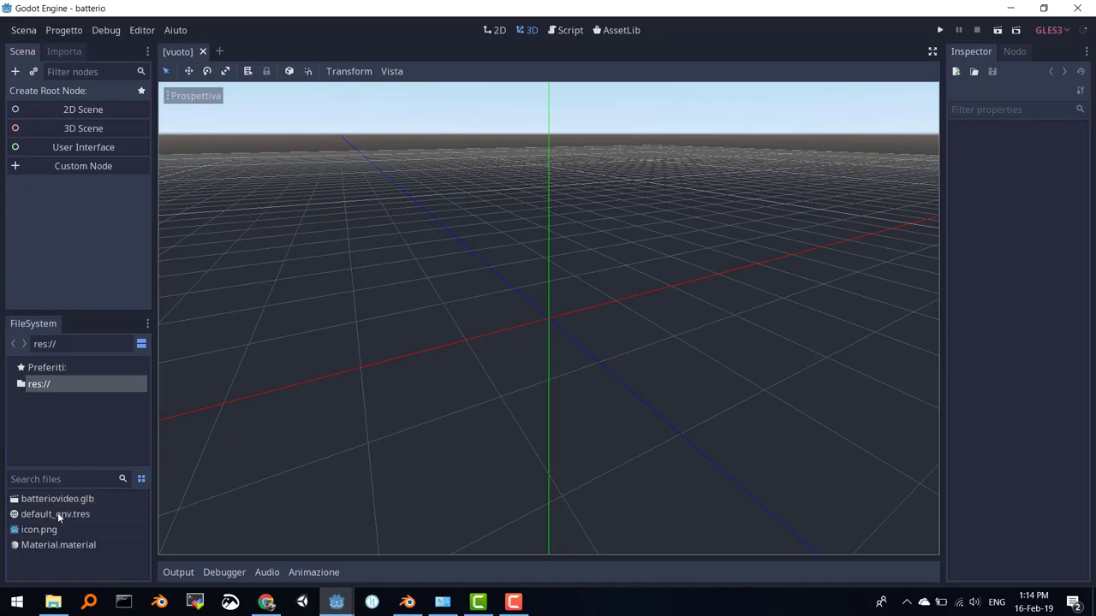
Step: Open batteriovideo.glb as a new inherited scene and zoom and orbit to view the bacterium
left_click(51, 499)
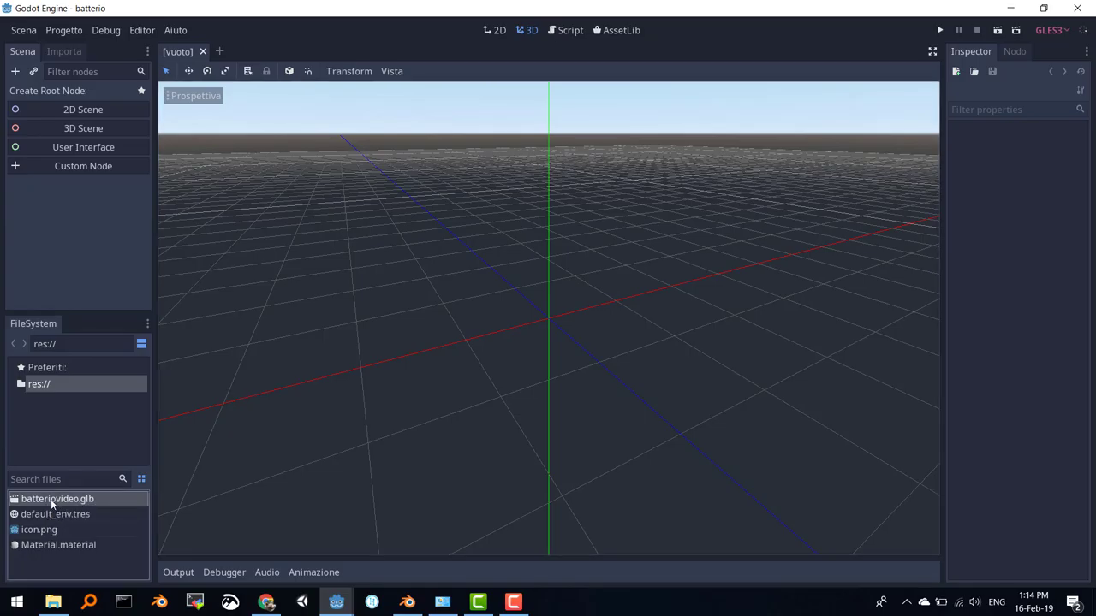
left_click(52, 547)
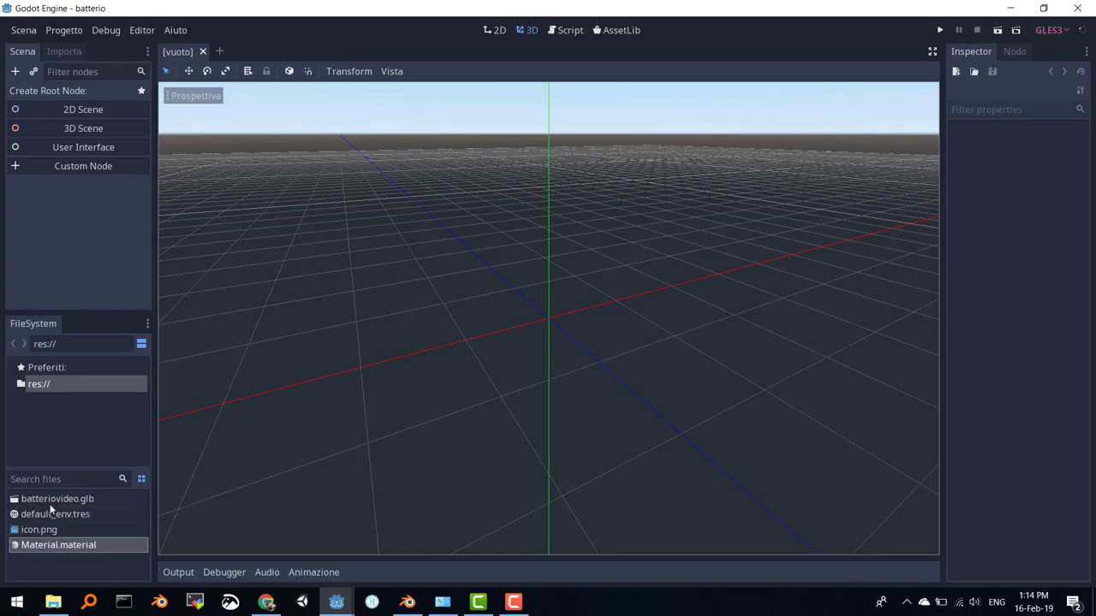
double_click(51, 500)
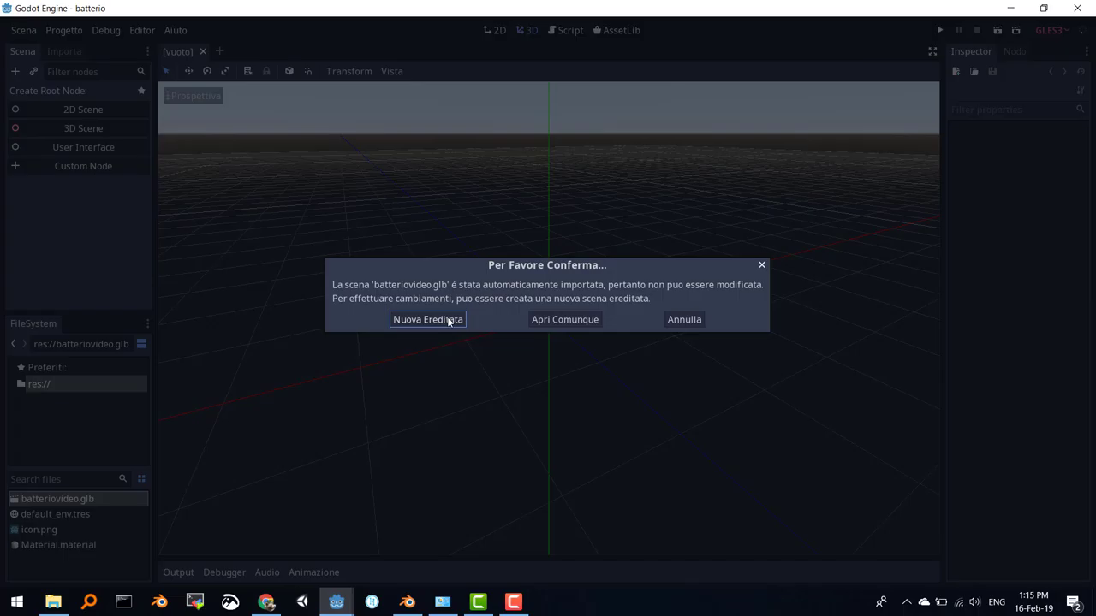
left_click(448, 321)
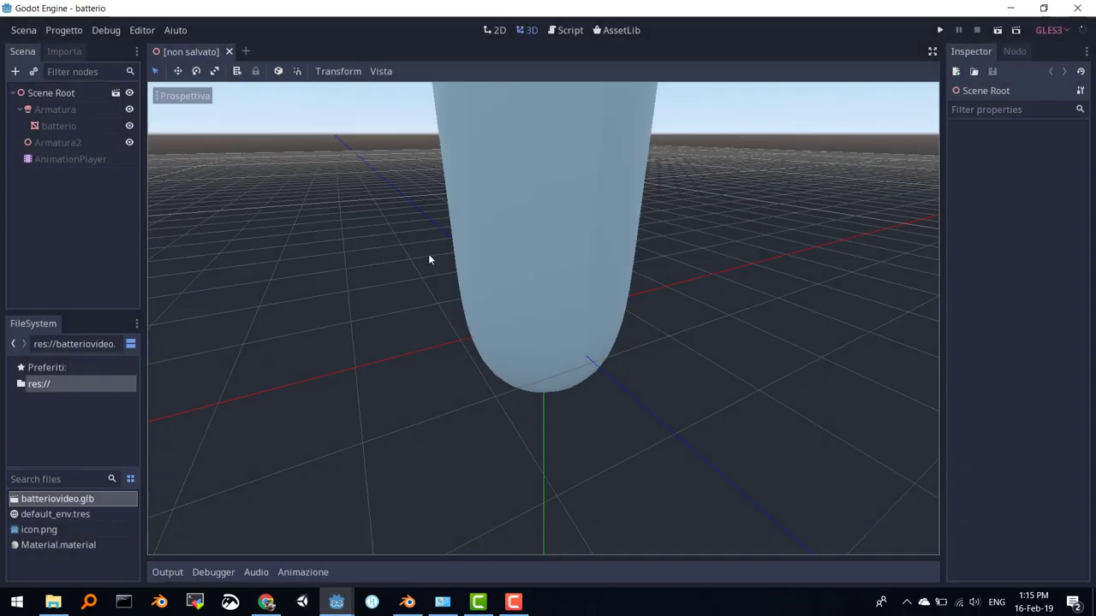
scroll(430, 266, "down", 3)
scroll(453, 287, "down", 3)
mouse_move(555, 294)
middle_mouse_down()
mouse_move(572, 245)
mouse_move(629, 299)
mouse_move(501, 262)
mouse_move(519, 294)
middle_mouse_up()
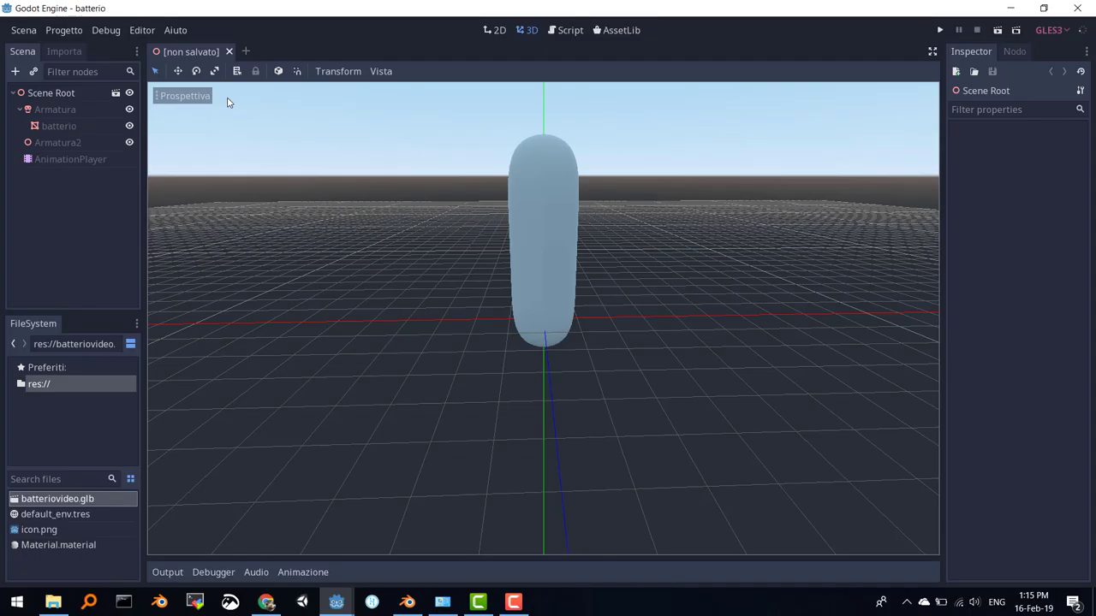
Step: Save the inherited scene under the name ScenaBatterioEreditata in res://
key("ctrl+s")
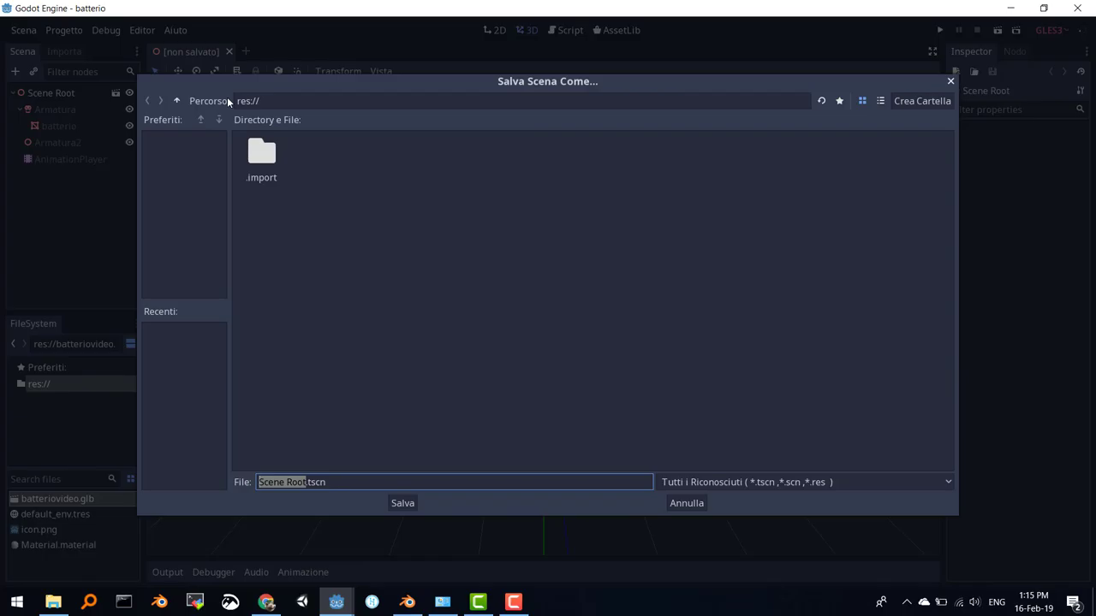
type("Scena")
type("Bat")
type("terio")
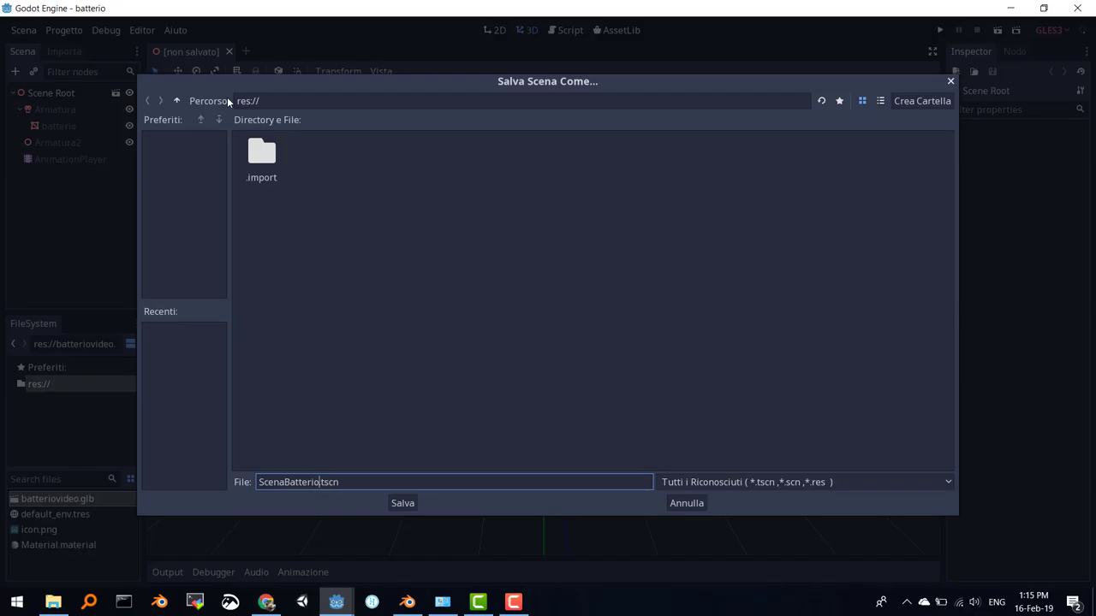
type("Eredita")
type("ta")
key("Return")
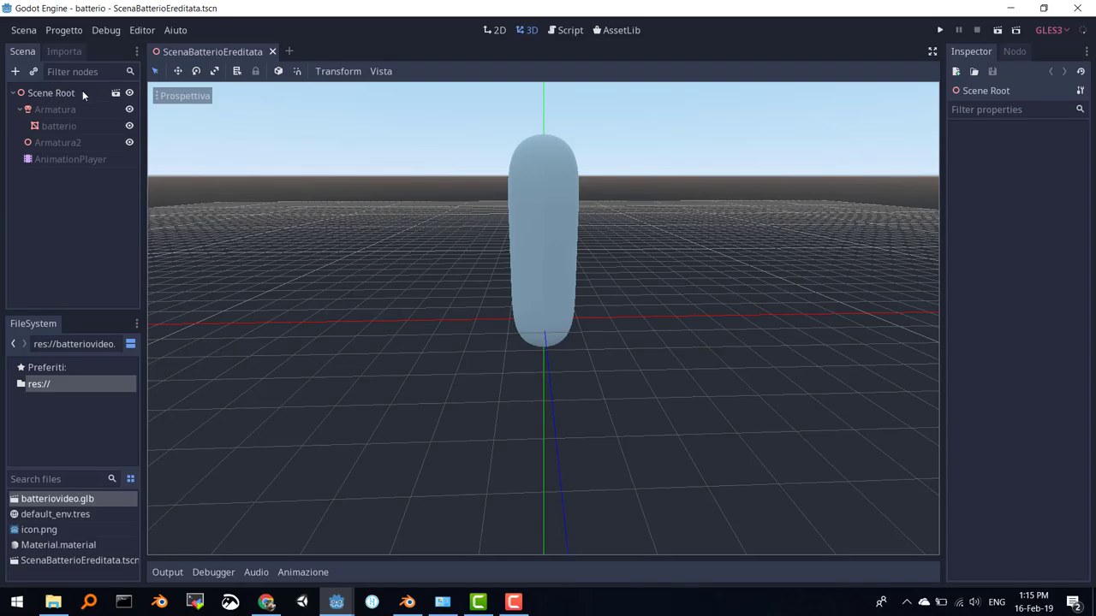
Step: Try opening the original imported scene for editing, then cancel the dialog
mouse_move(82, 90)
left_click(115, 93)
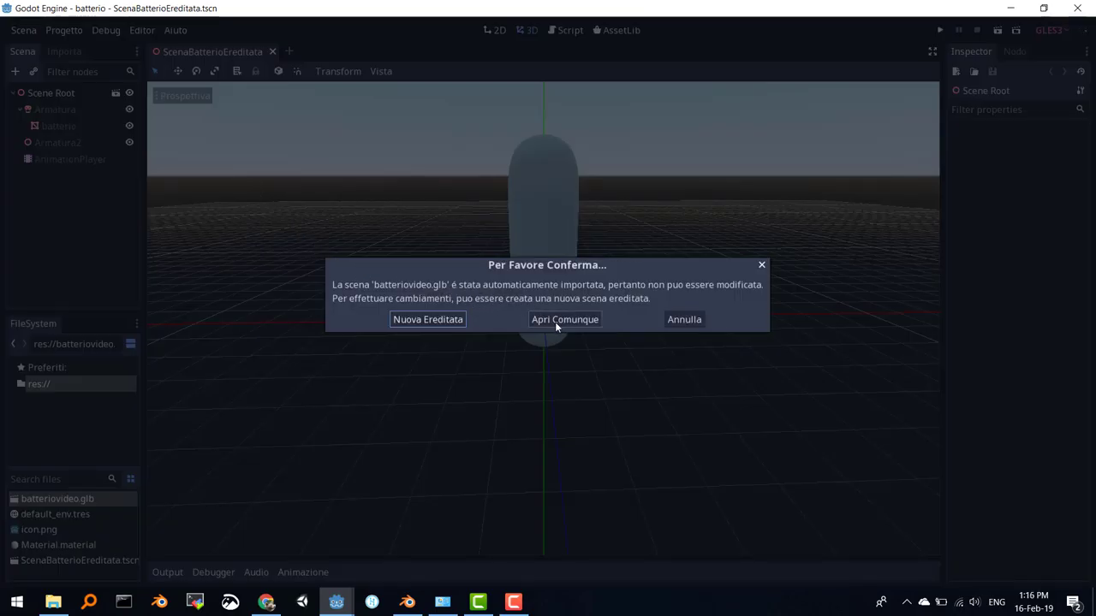
left_click(694, 320)
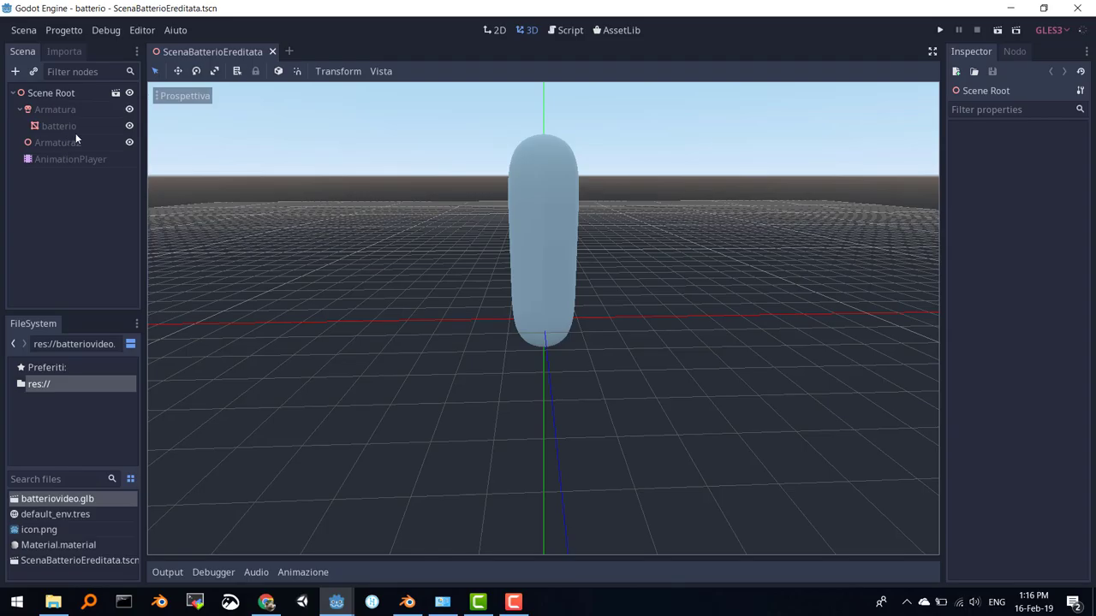
Step: Inspect the batterio, Armatura and Armatura2 nodes, then select AnimationPlayer to show the crunch animation
left_click(54, 120)
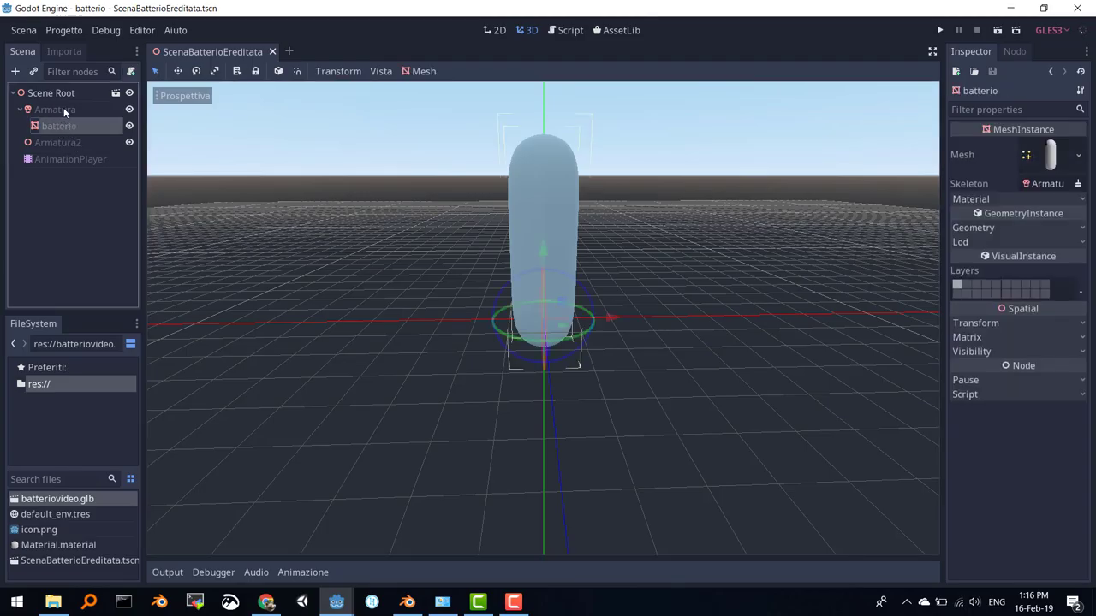
left_click(63, 110)
left_click(75, 143)
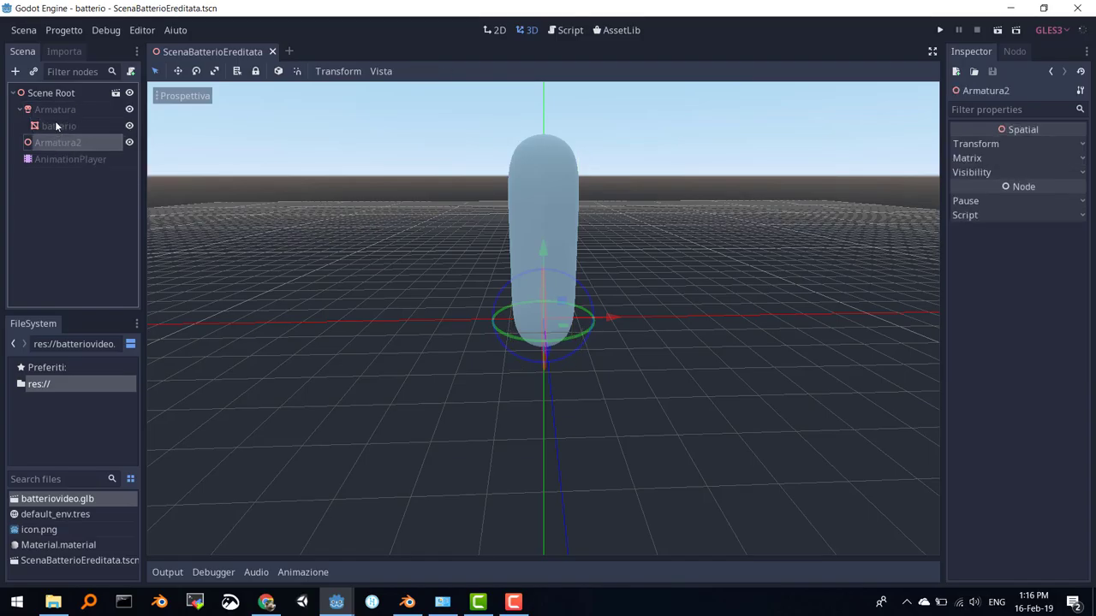
left_click(55, 109)
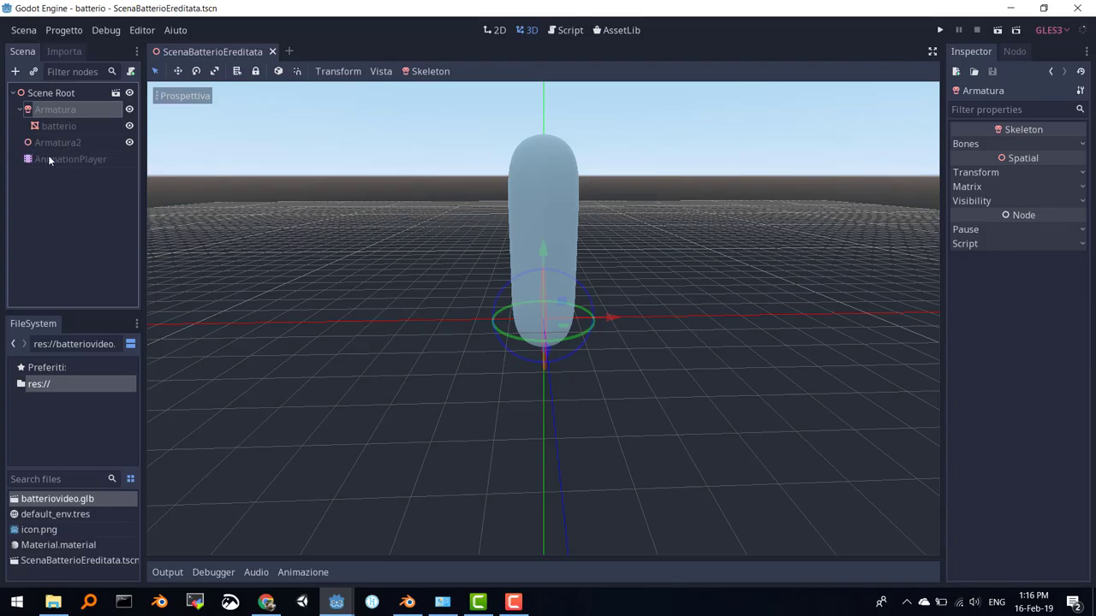
left_click(48, 156)
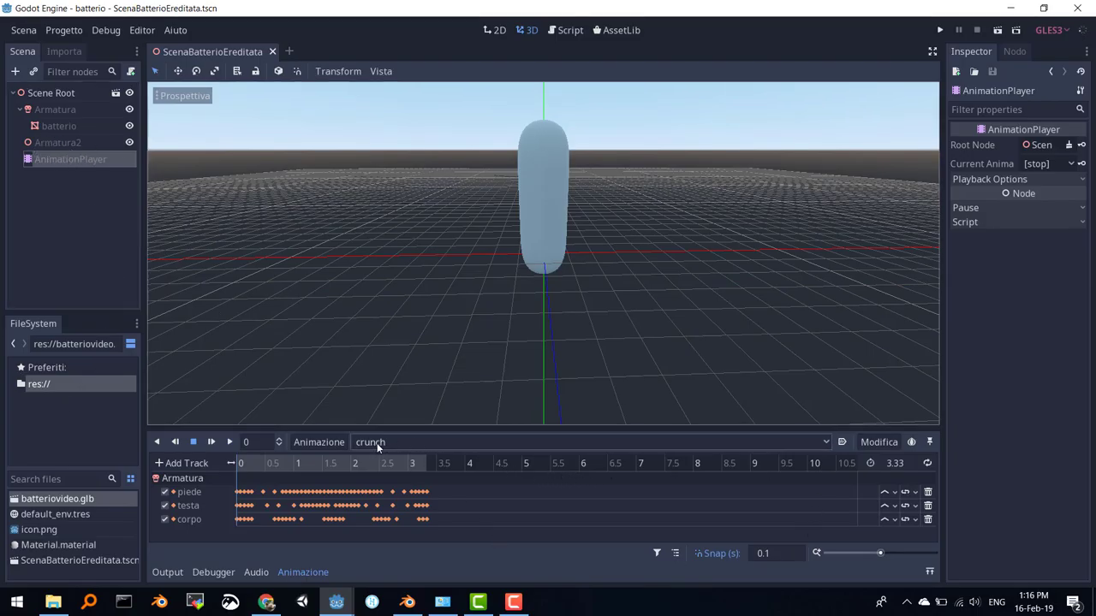
Step: Select the 'idle' animation in the Animation panel and play it
left_click(825, 444)
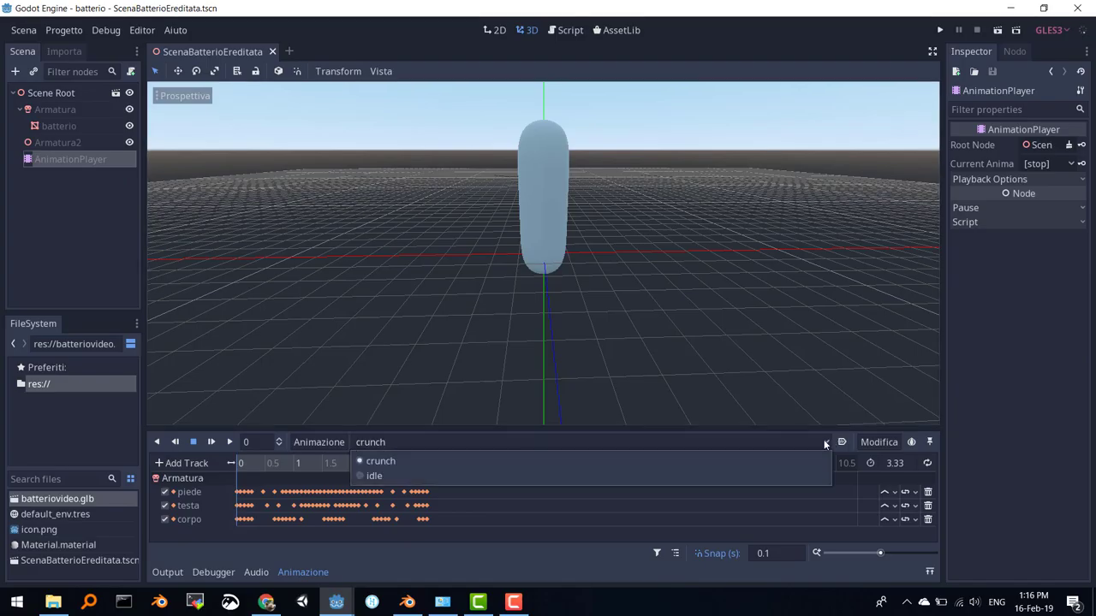
left_click(644, 478)
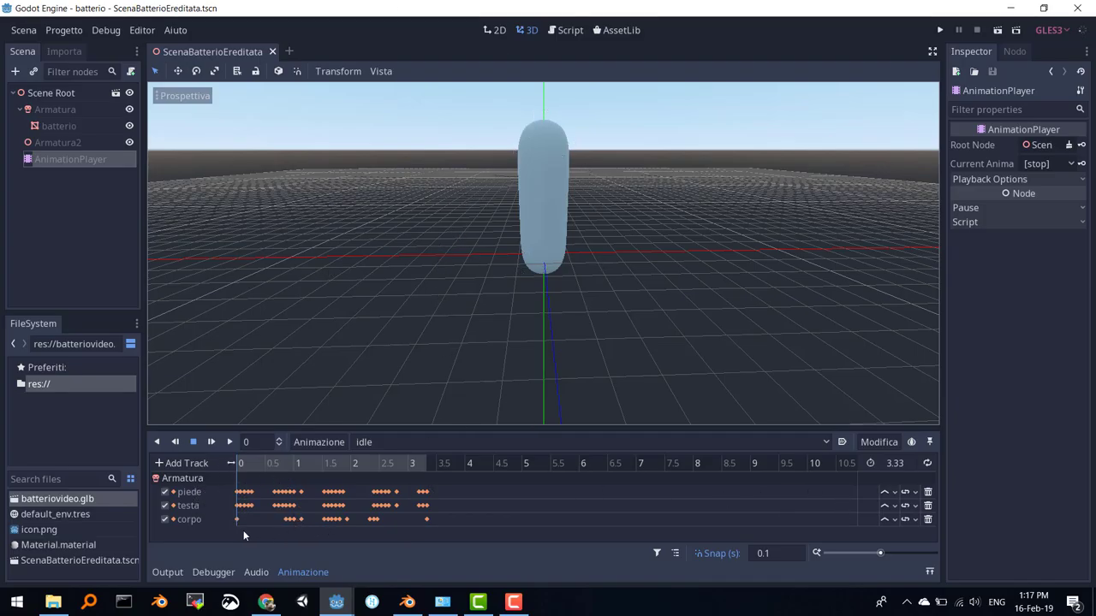
left_click(230, 442)
Step: Make the idle animation loop, play it from the start, then stop it
left_click(928, 465)
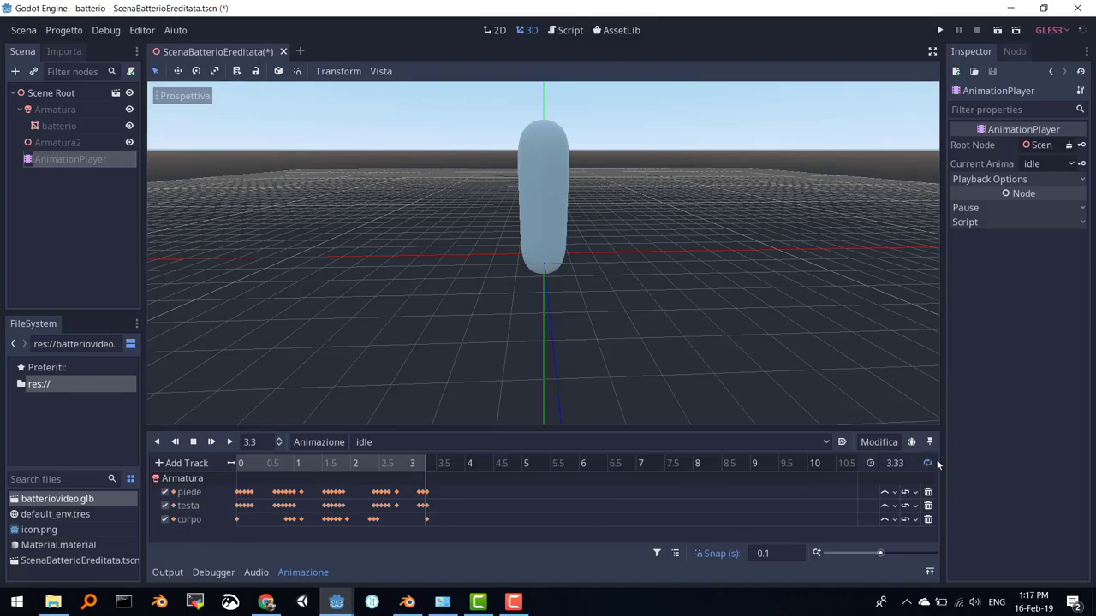
left_click(228, 442)
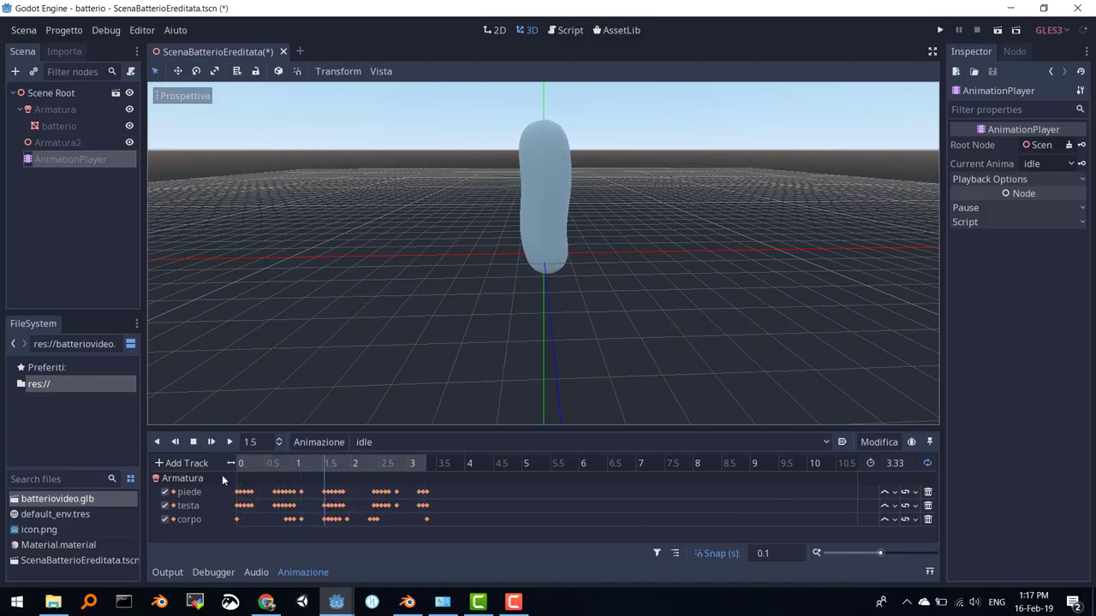
left_click(195, 441)
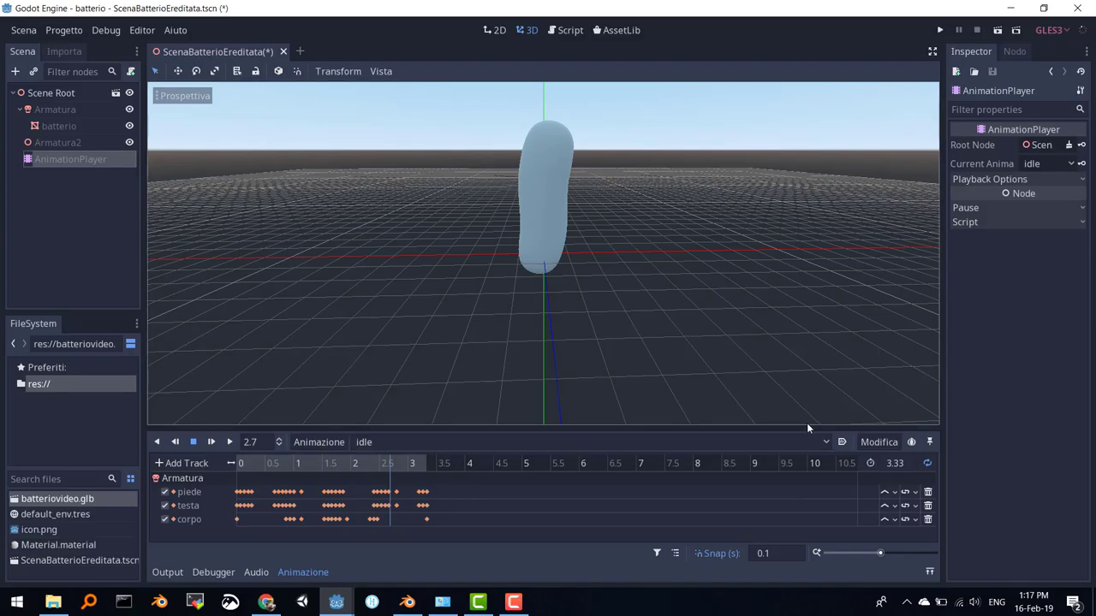
Step: Switch to the crunch animation, rewind it to 0, and play it from the start twice
left_click(825, 441)
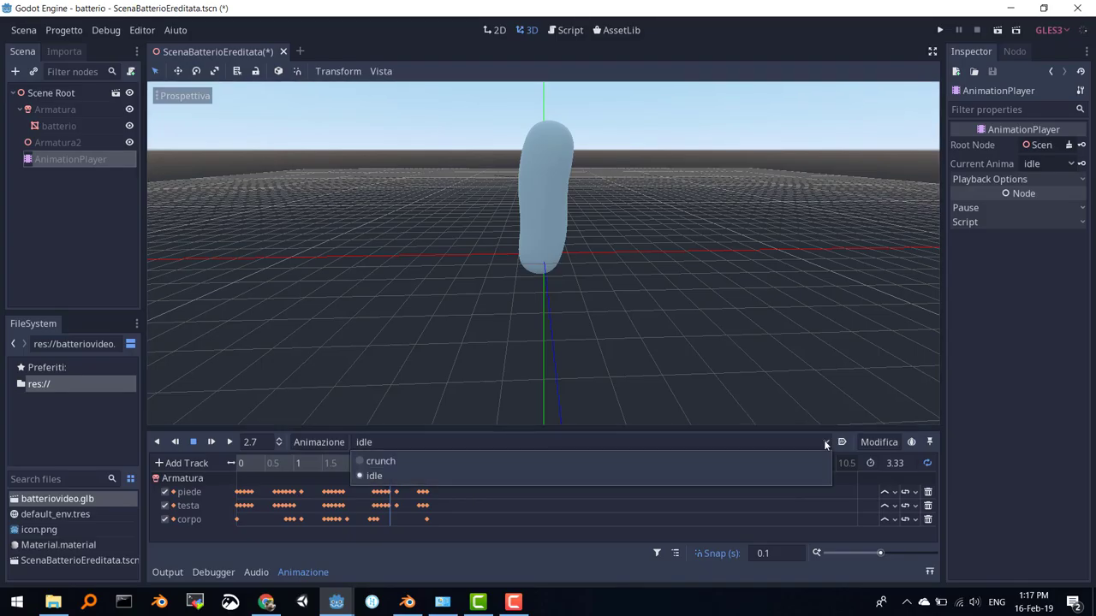
left_click(585, 463)
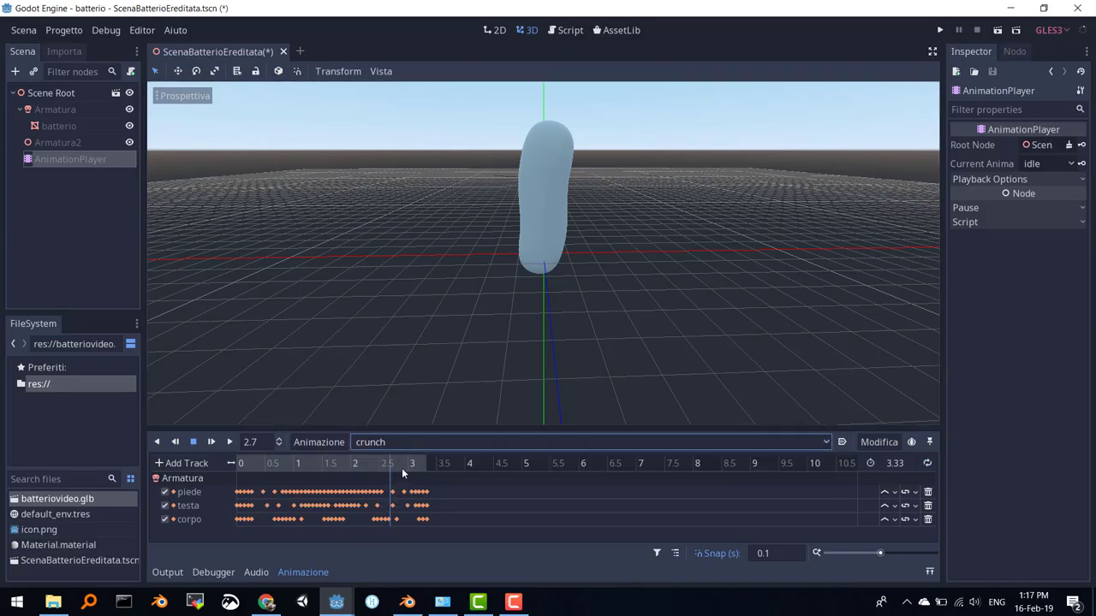
left_click_drag(388, 466, 235, 485)
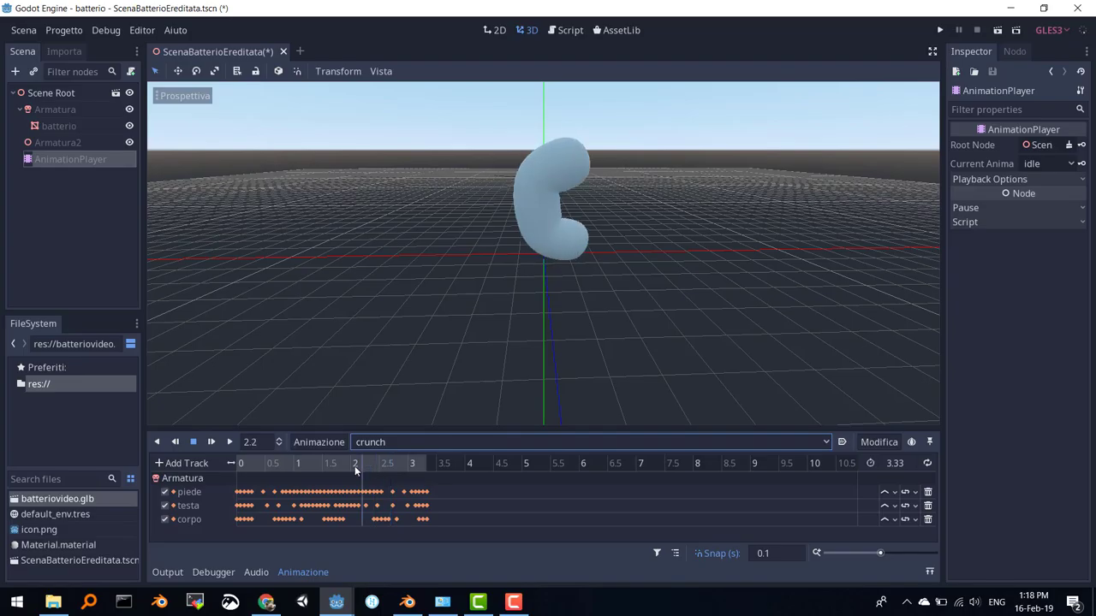
left_click(229, 442)
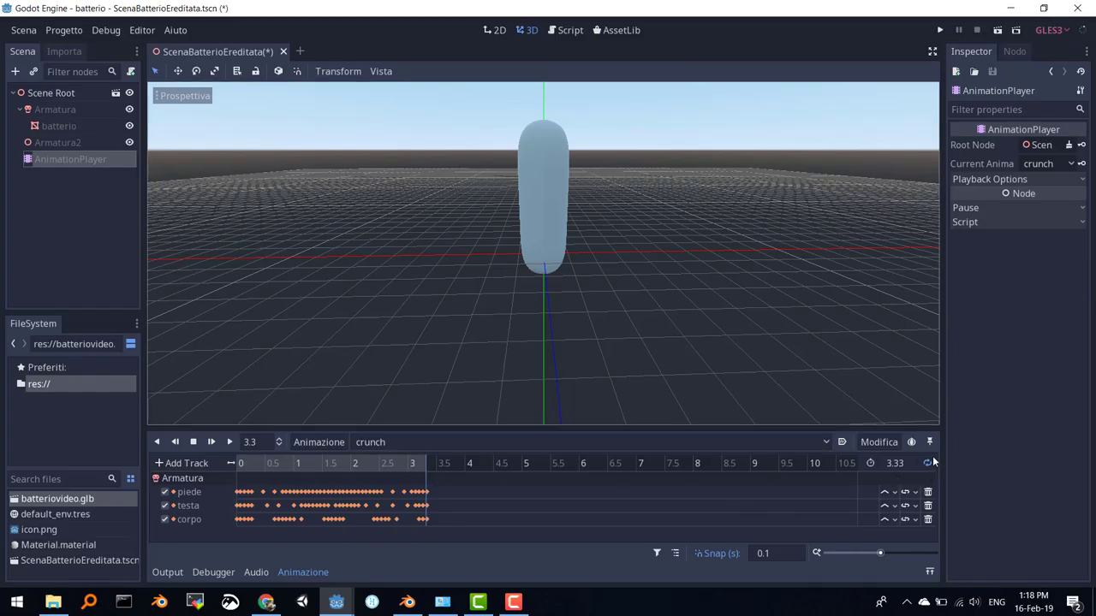
left_click(231, 441)
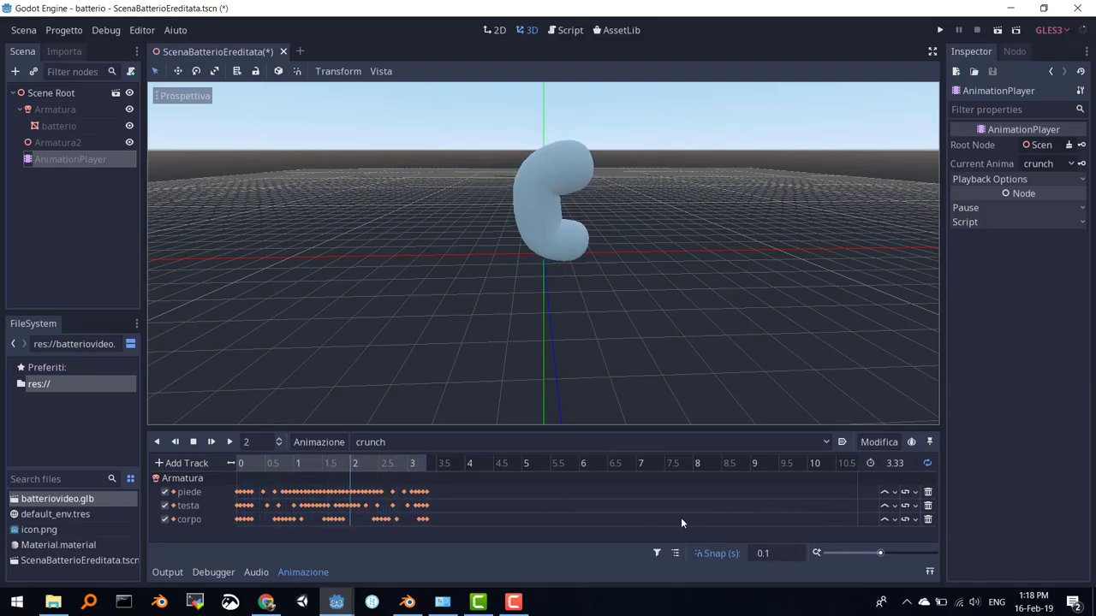
Step: Select 'idle' in the Animazione list, turn on Autoplay on Load, save the scene, and stop playback
left_click(397, 443)
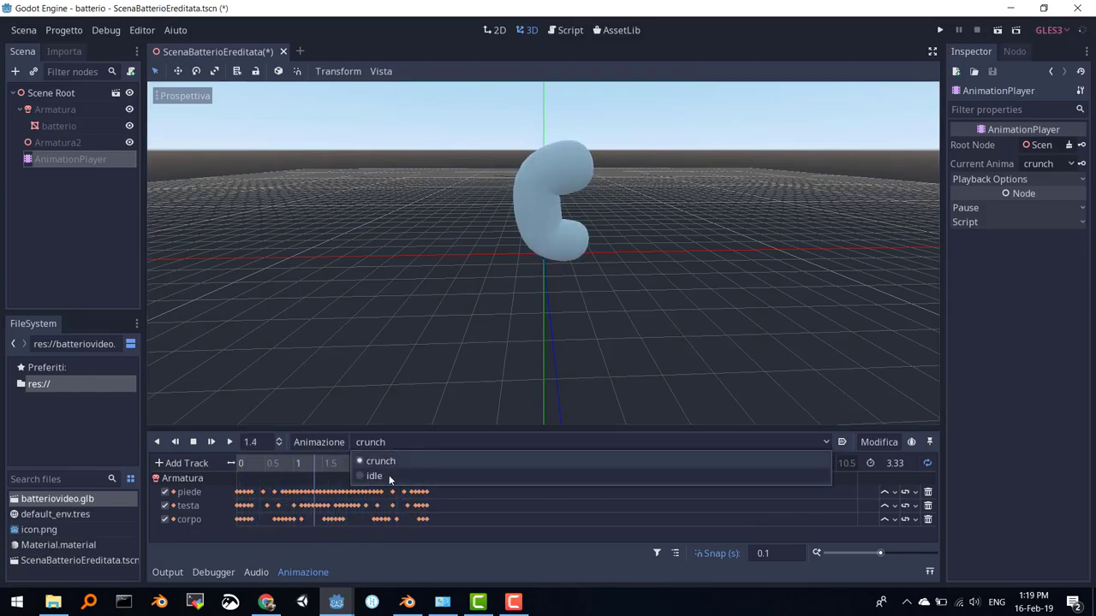
left_click(377, 476)
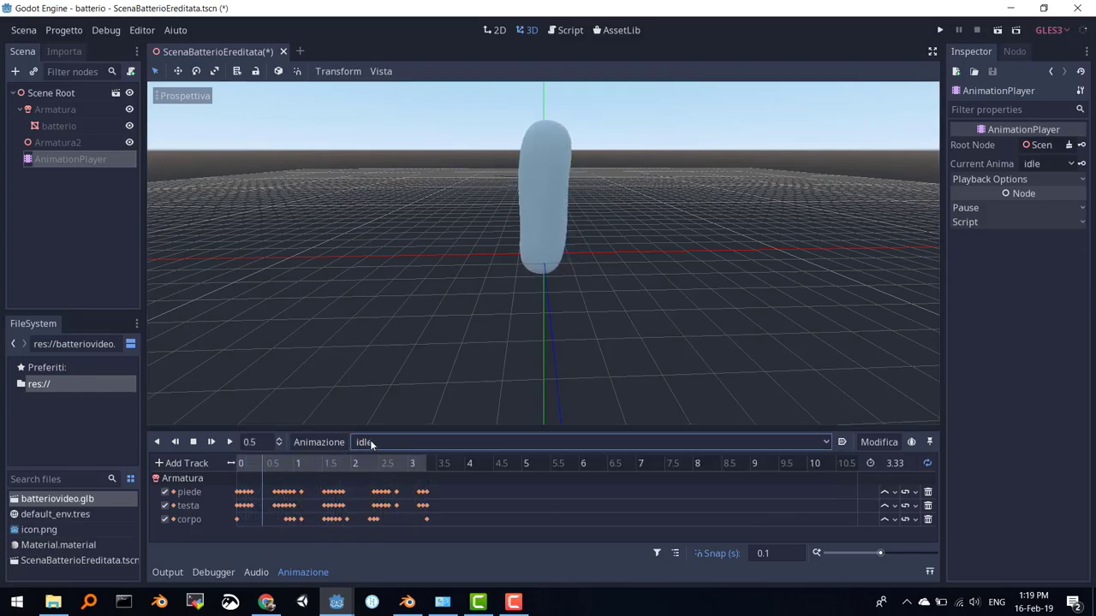
left_click(843, 443)
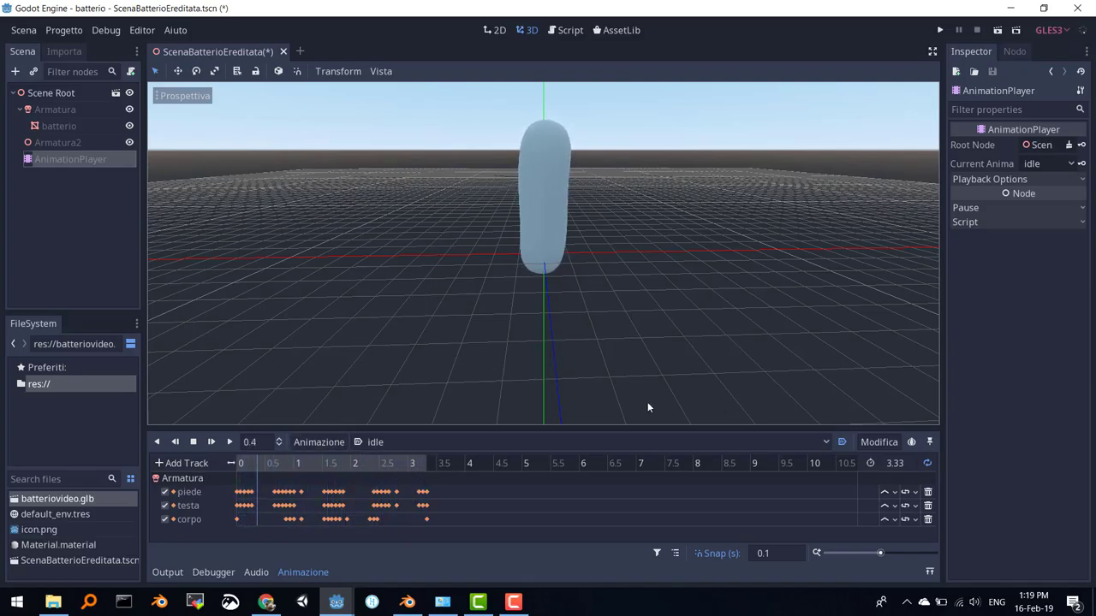
key("ctrl+s")
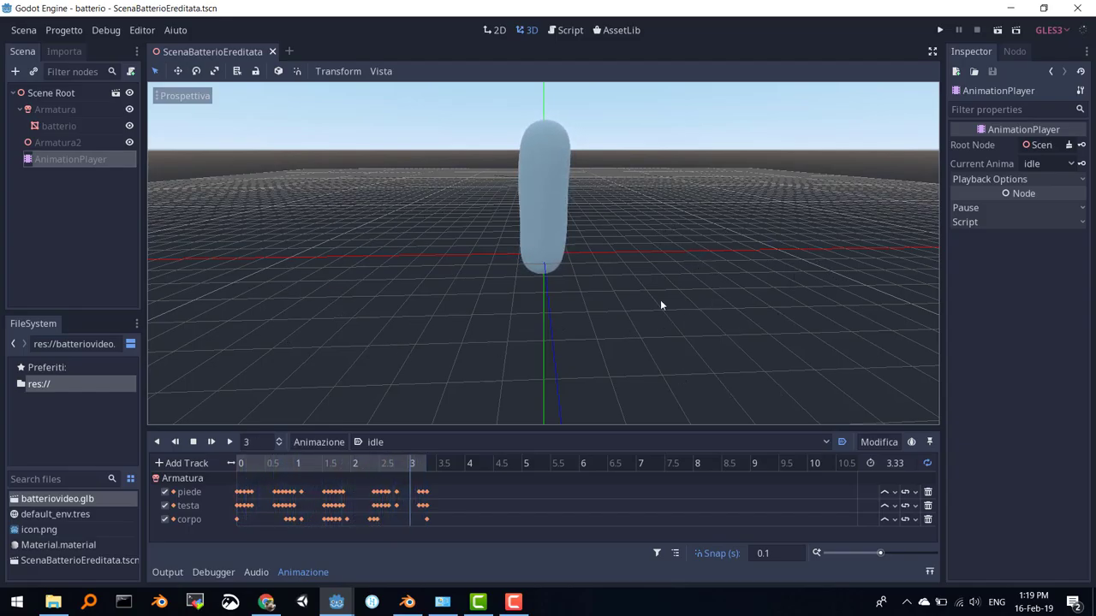
left_click(193, 441)
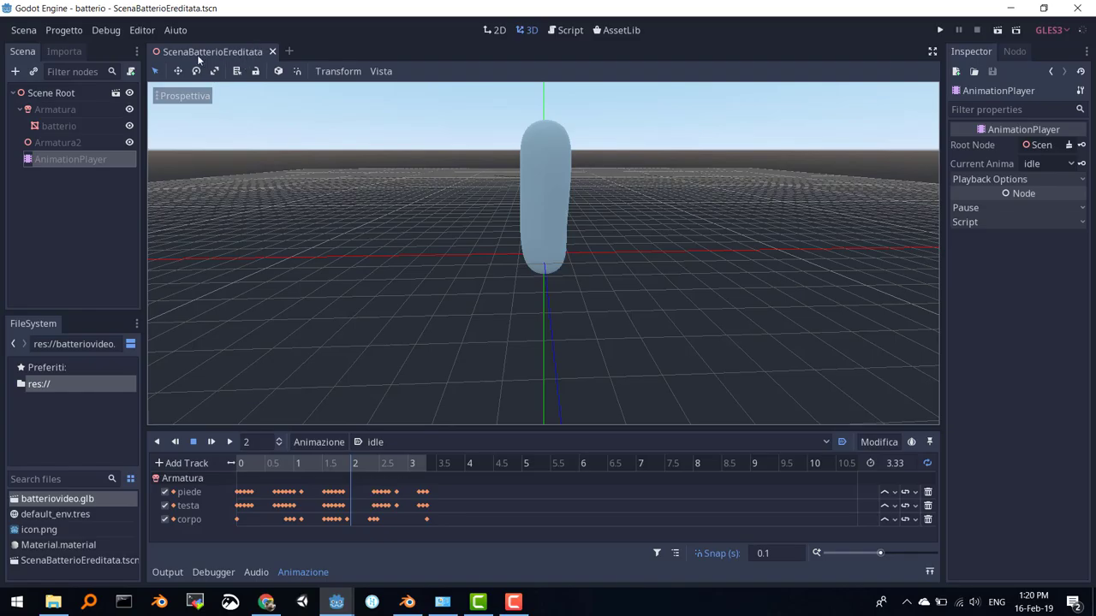
Step: Create a new 3D scene and rename its Spatial root node to Main
left_click(288, 51)
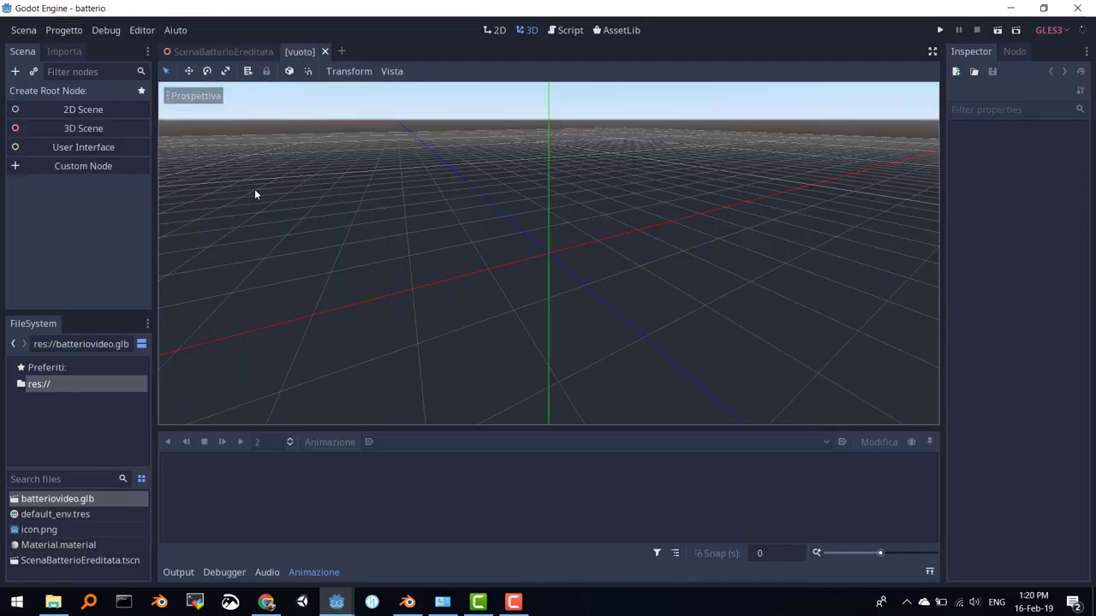
left_click(47, 128)
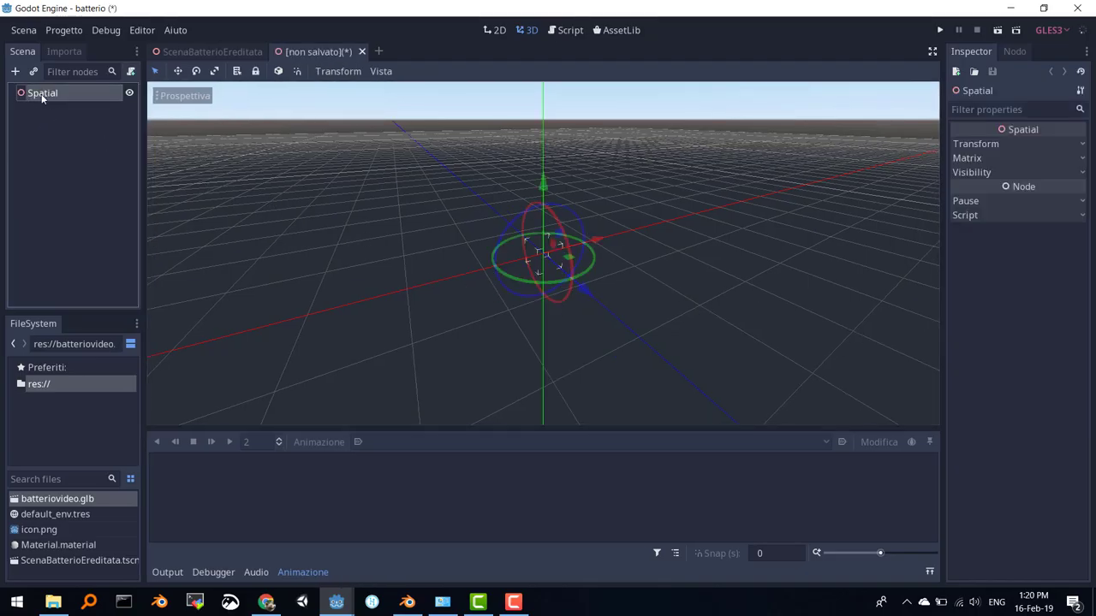
double_click(41, 95)
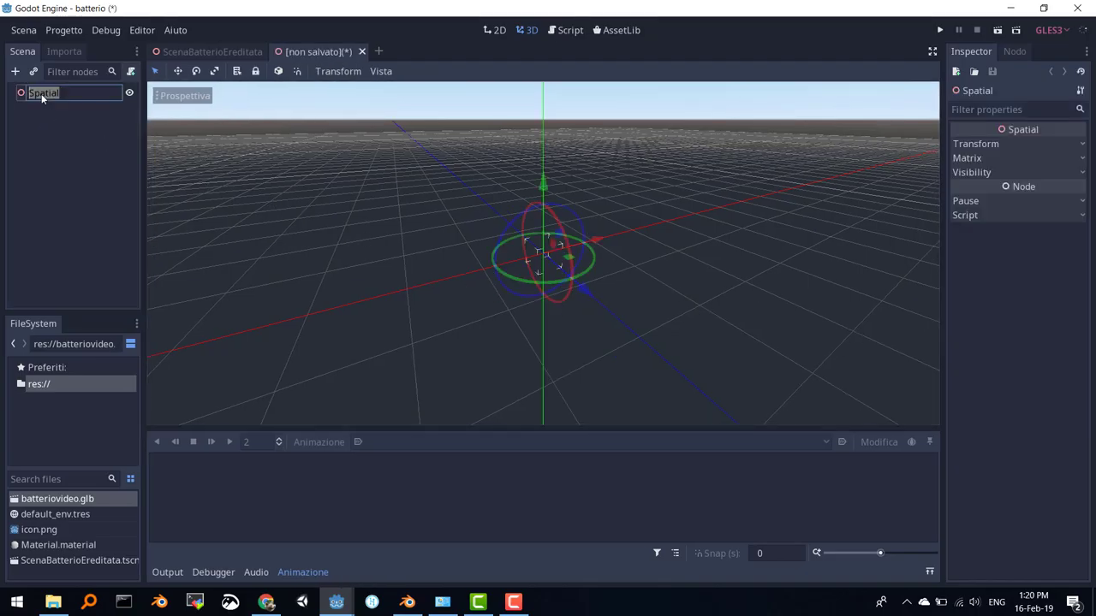
type("Main")
key("Return")
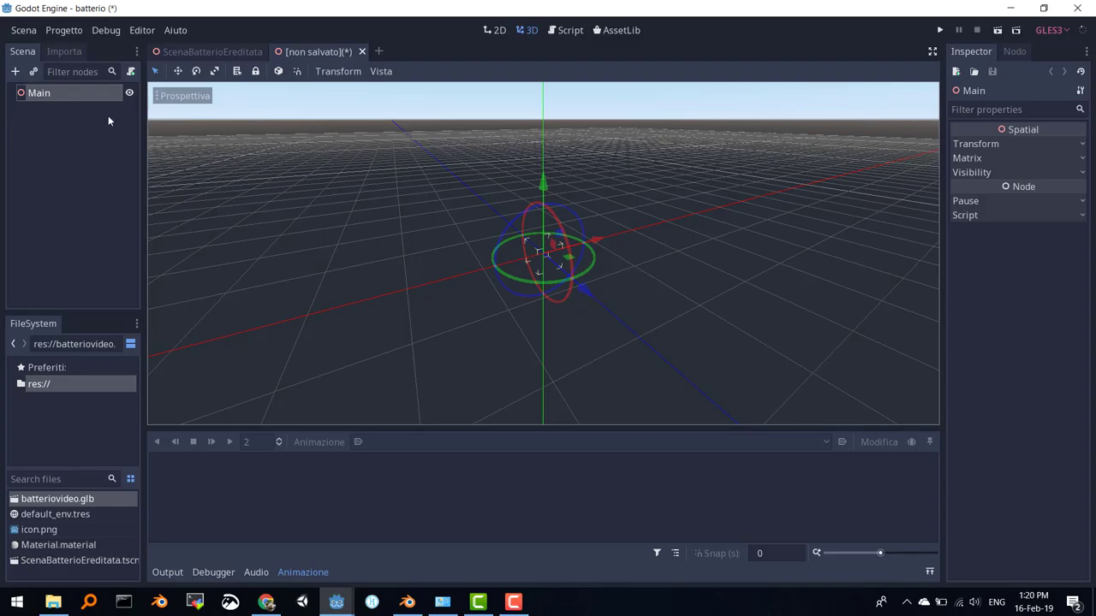
Step: Save the scene as Main.tscn and start instancing a child scene into it
key("ctrl+s")
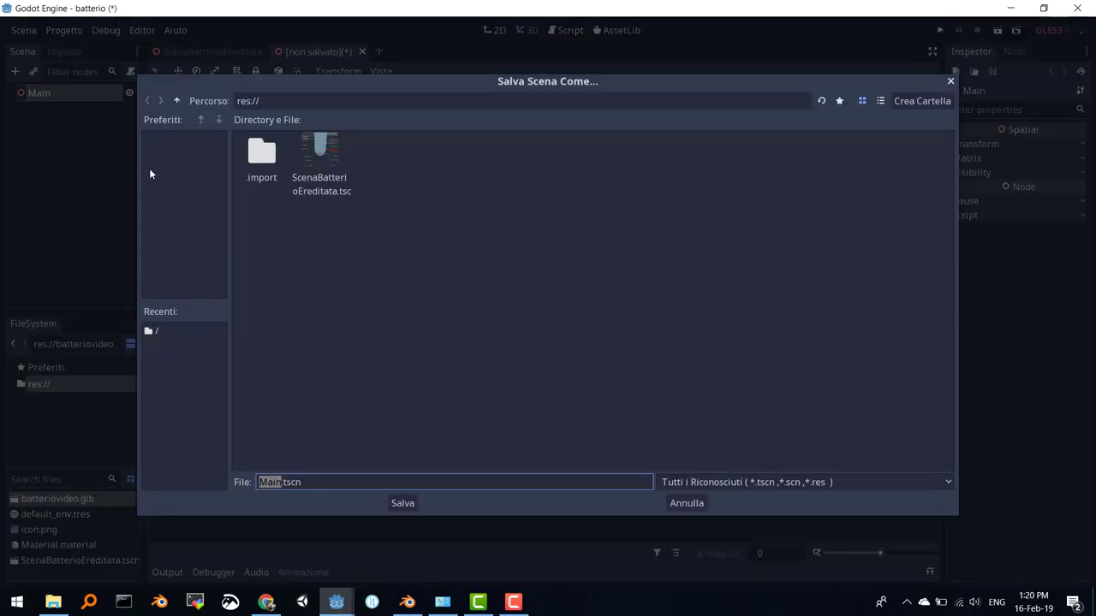
key("Return")
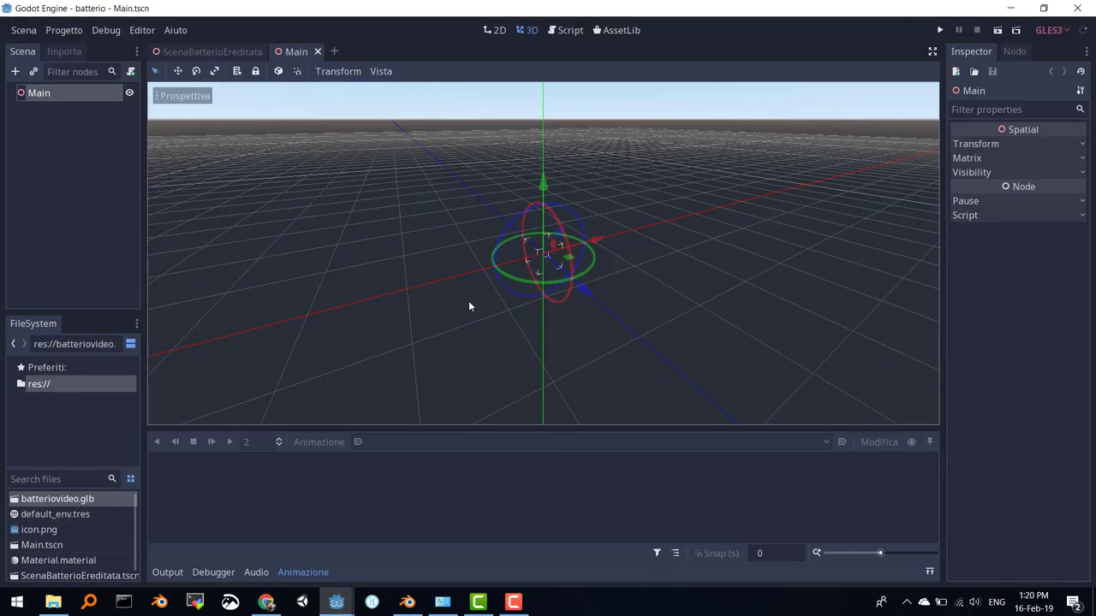
left_click(33, 74)
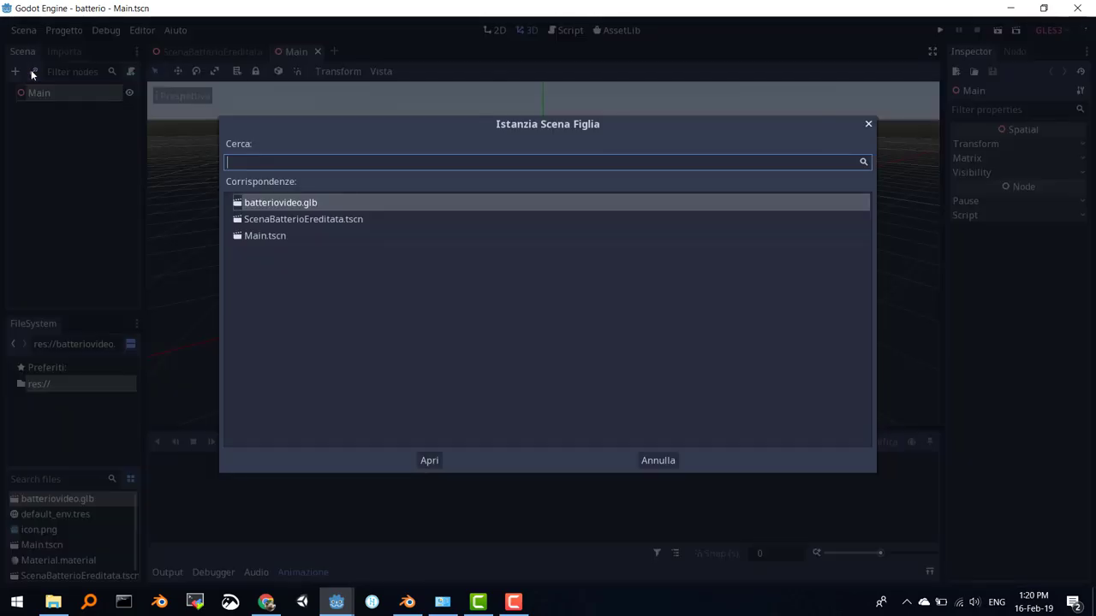
Step: Instance ScenaBatterioEreditata.tscn as a child of Main
left_click(289, 222)
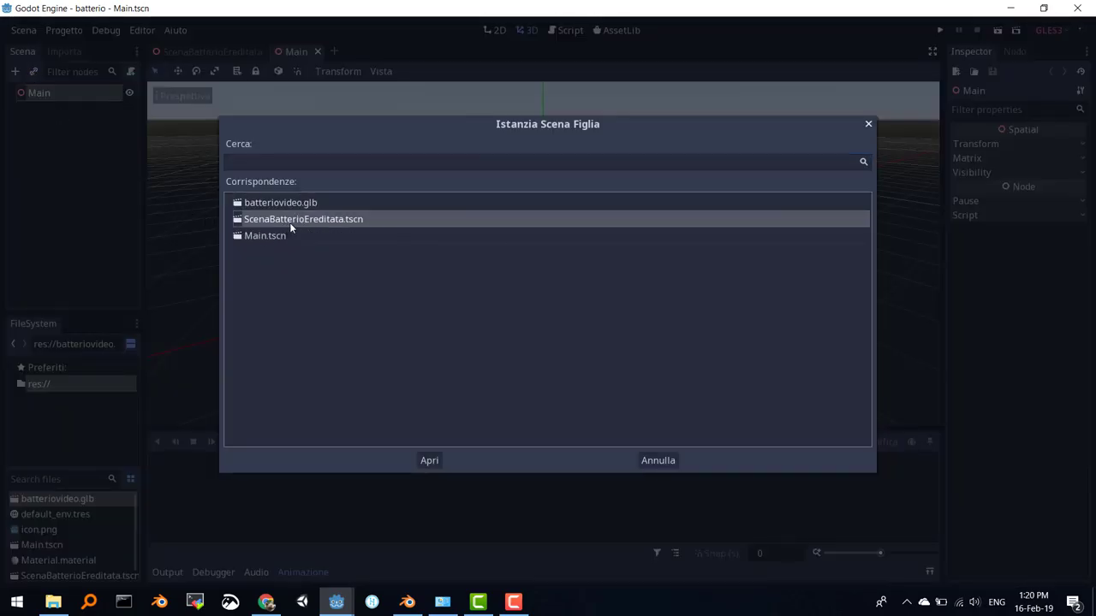
double_click(291, 222)
scroll(456, 279, "down", 2)
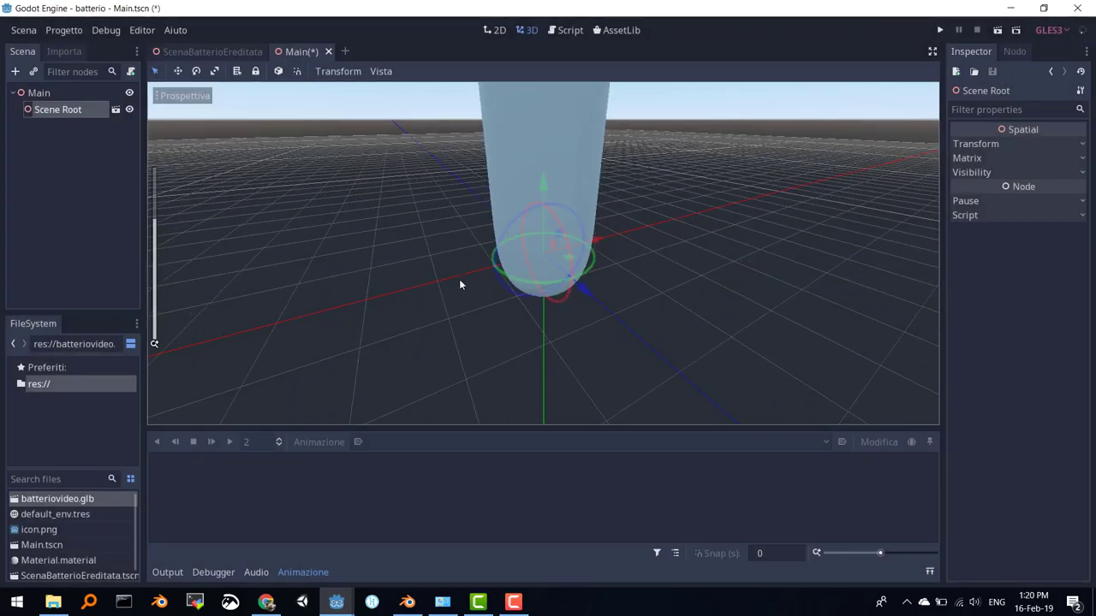
scroll(469, 240, "down", 3)
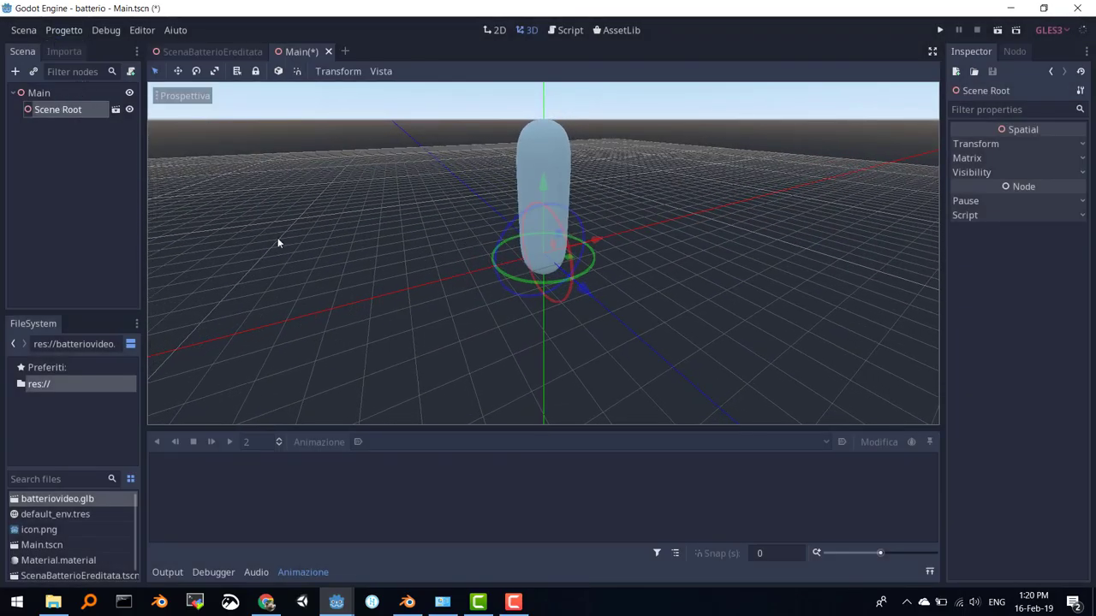
Step: Add a Camera node under Main
left_click(38, 96)
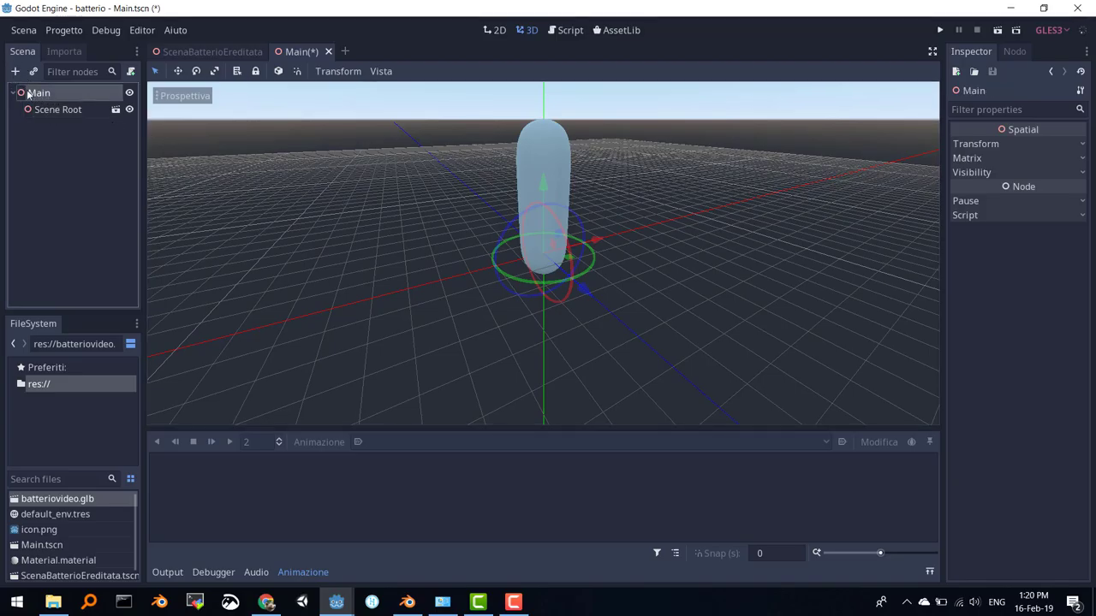
left_click(15, 71)
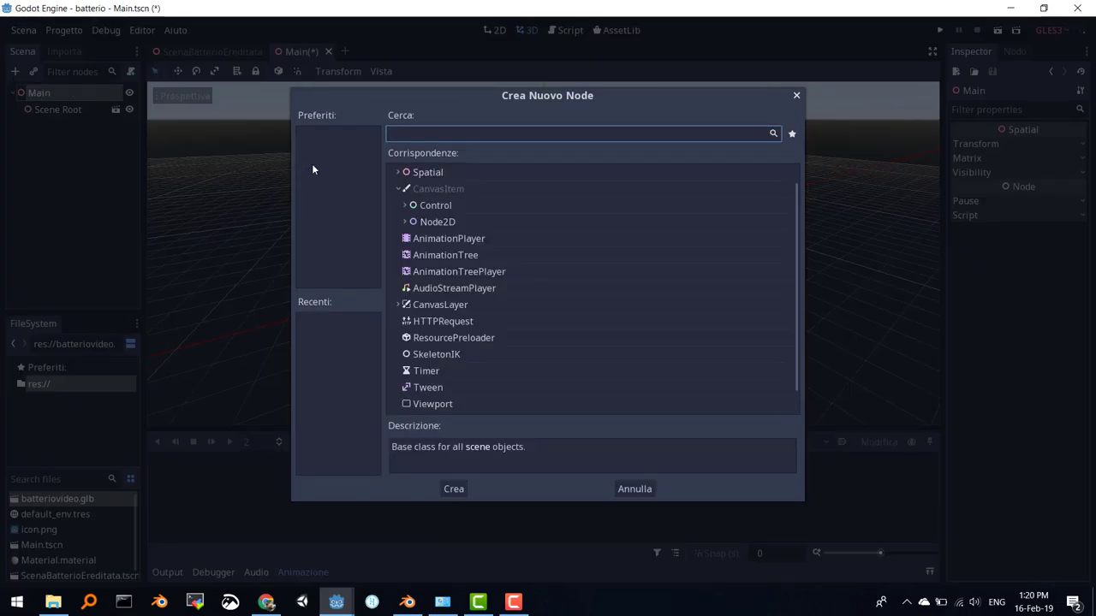
type("camera")
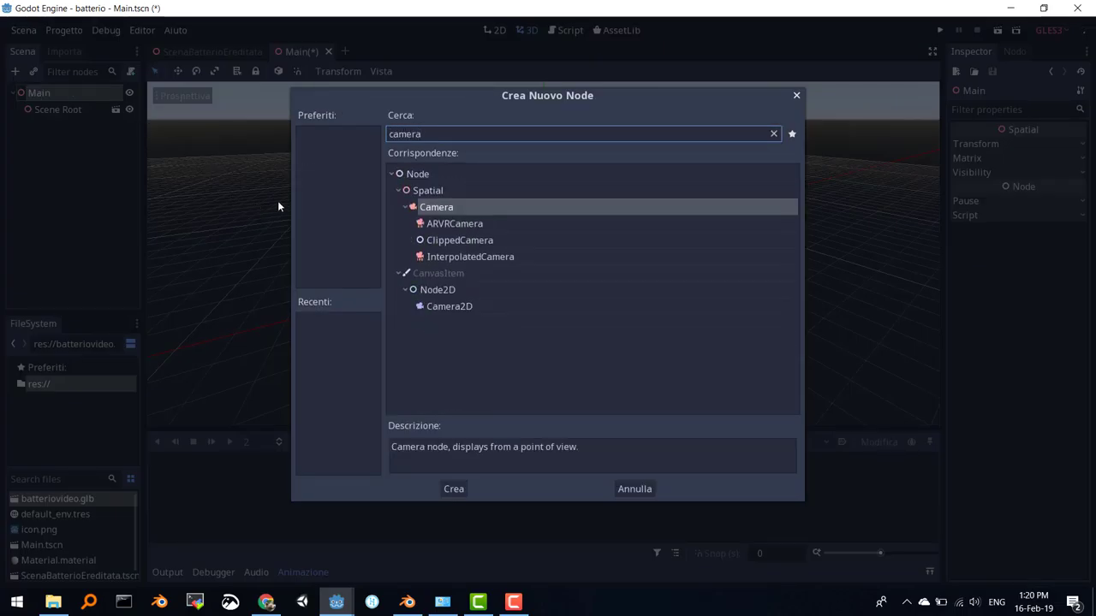
double_click(437, 208)
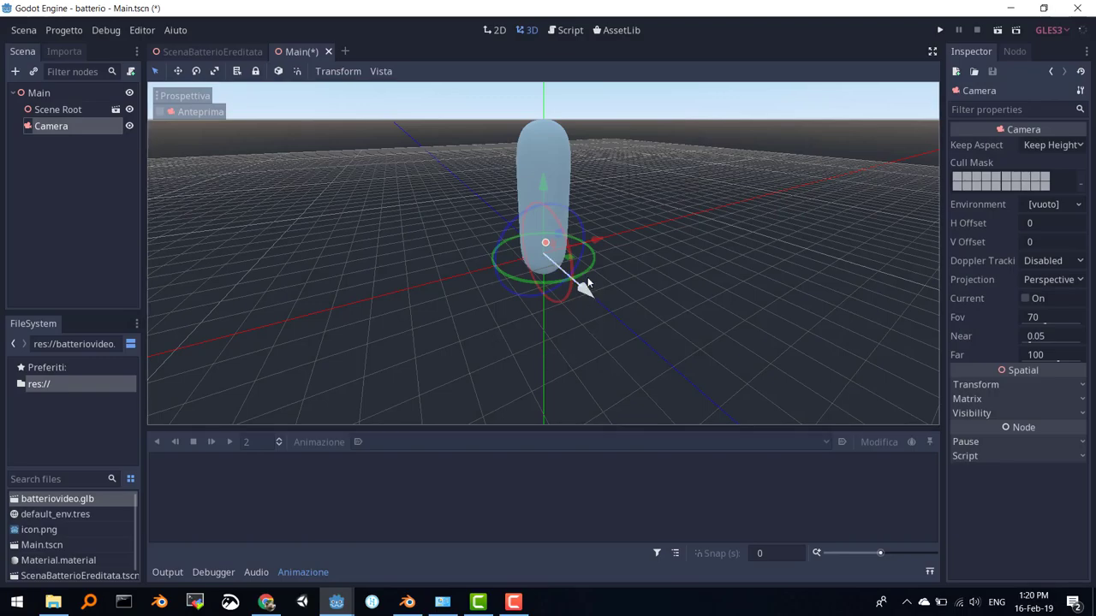
Step: Move the camera back along Z and up-right until its preview frames the bacterium
mouse_move(584, 291)
left_mouse_down()
mouse_move(860, 487)
mouse_move(812, 484)
left_mouse_up()
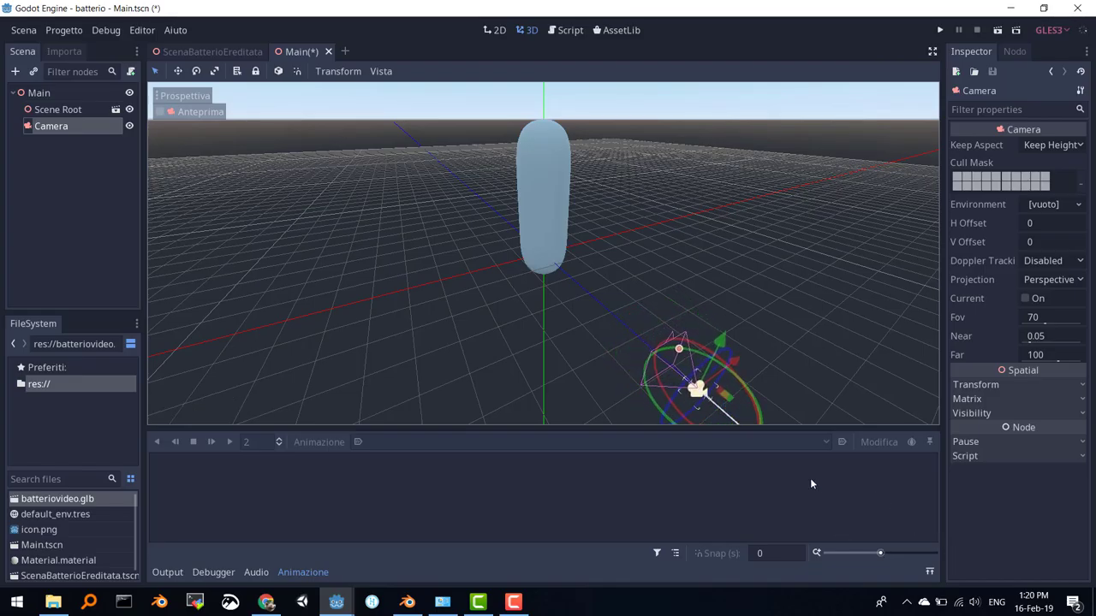
left_click(161, 112)
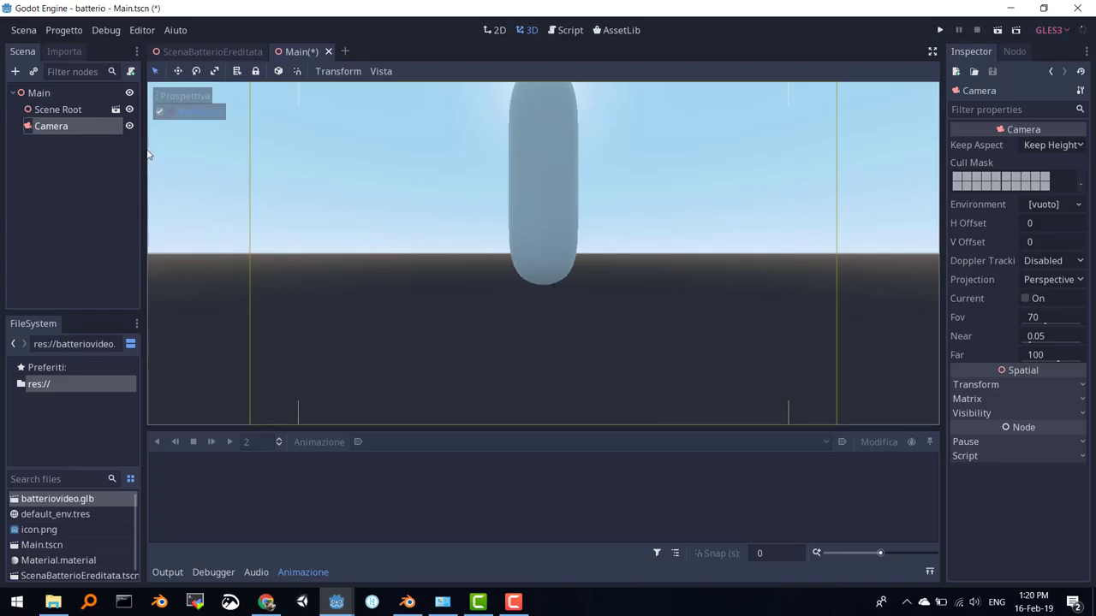
left_click(160, 113)
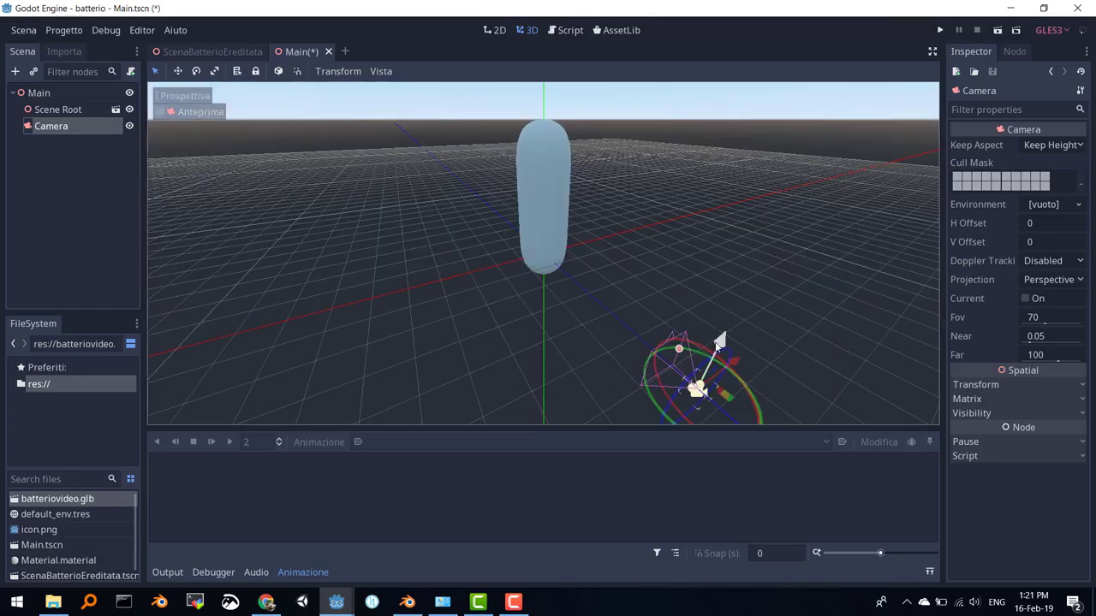
left_click_drag(719, 340, 752, 276)
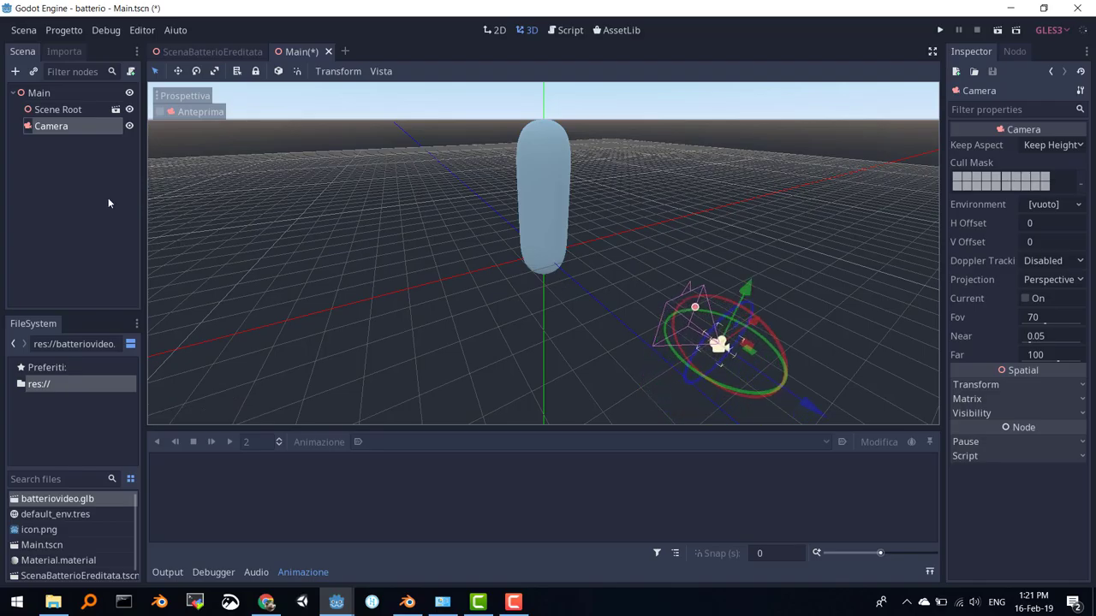
left_click(161, 113)
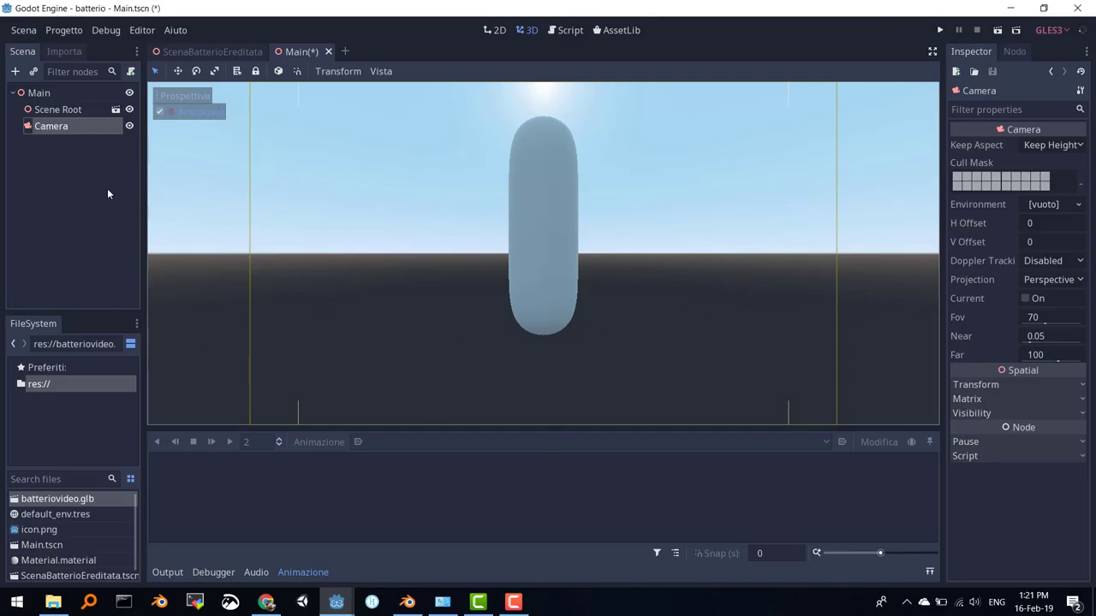
left_click(44, 93)
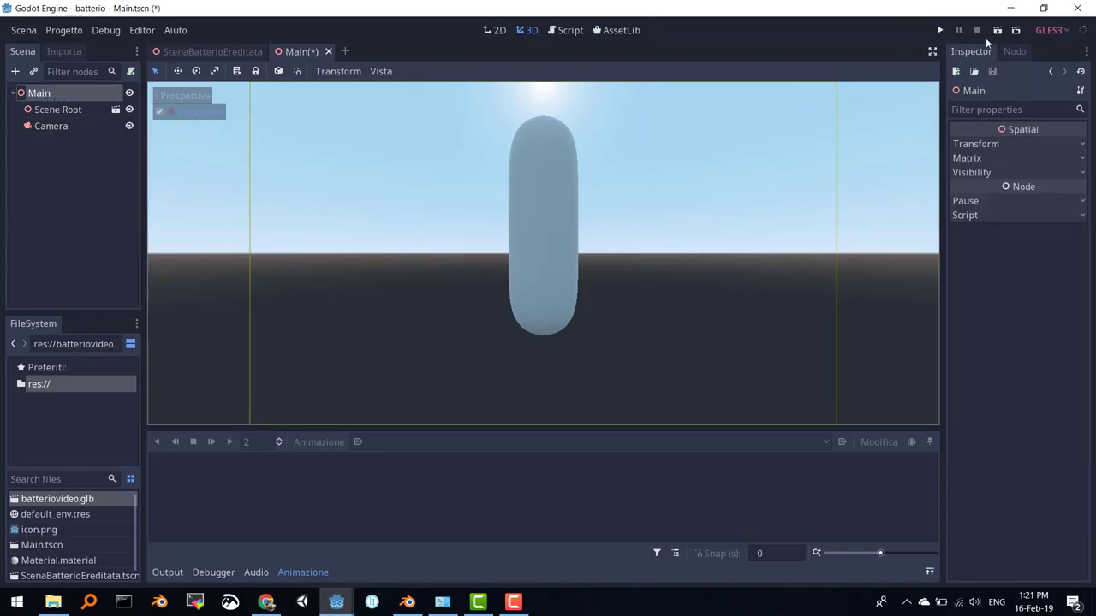
Step: Set Main.tscn as the project's main scene, run the game, then close it
left_click(940, 31)
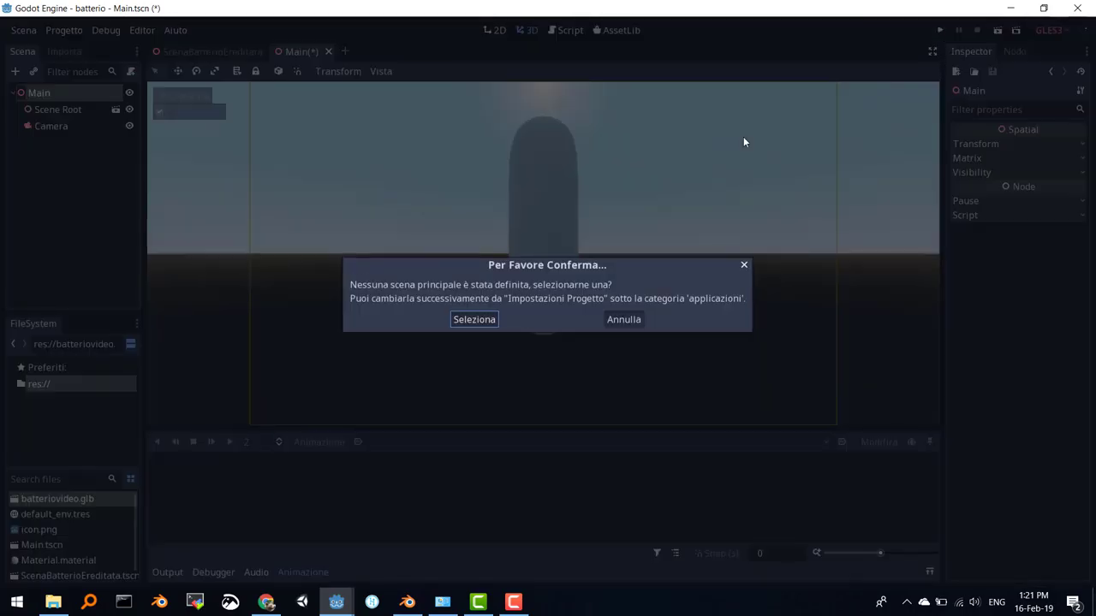
left_click(469, 321)
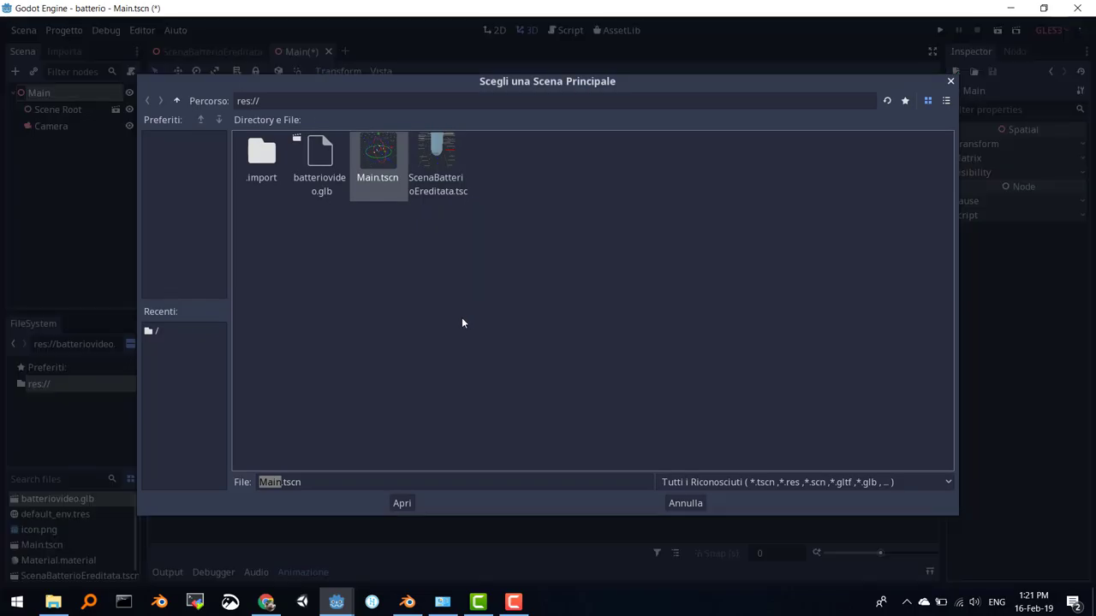
double_click(380, 163)
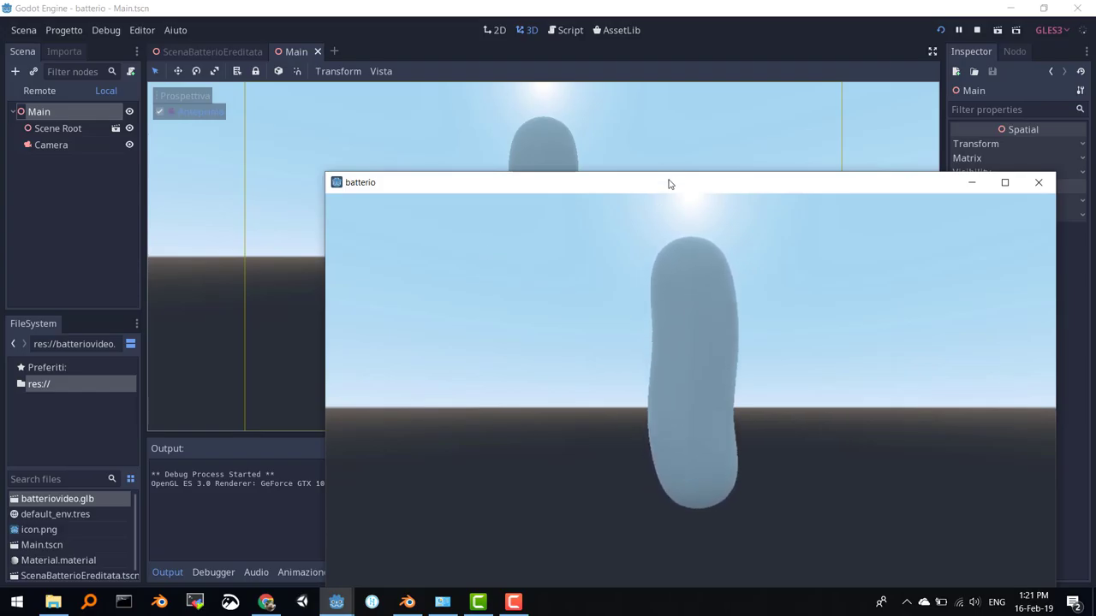
left_click_drag(667, 183, 607, 151)
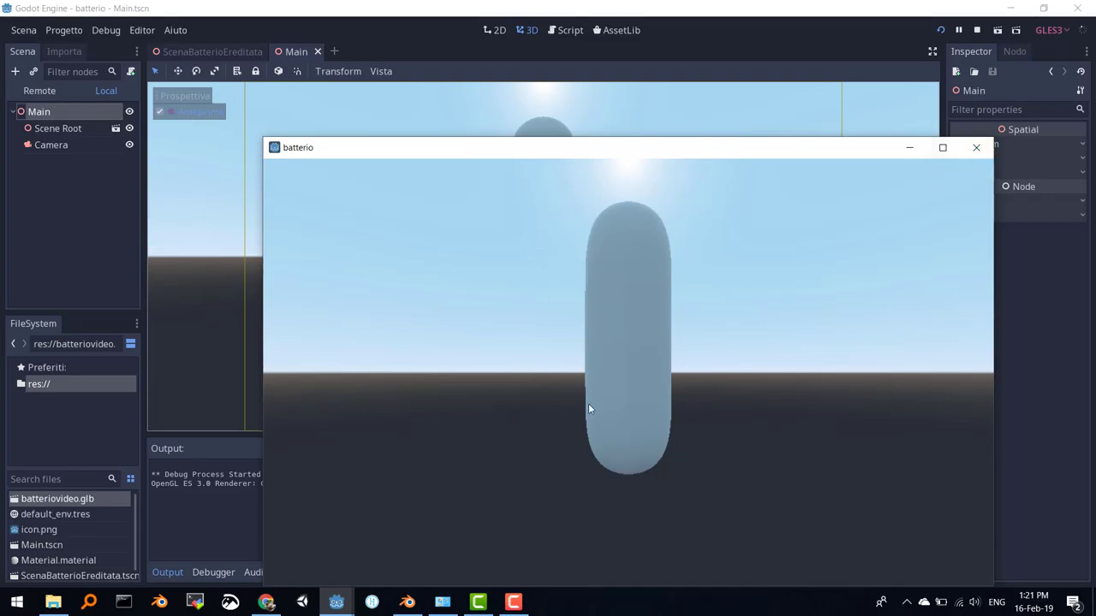
left_click_drag(836, 158, 780, 146)
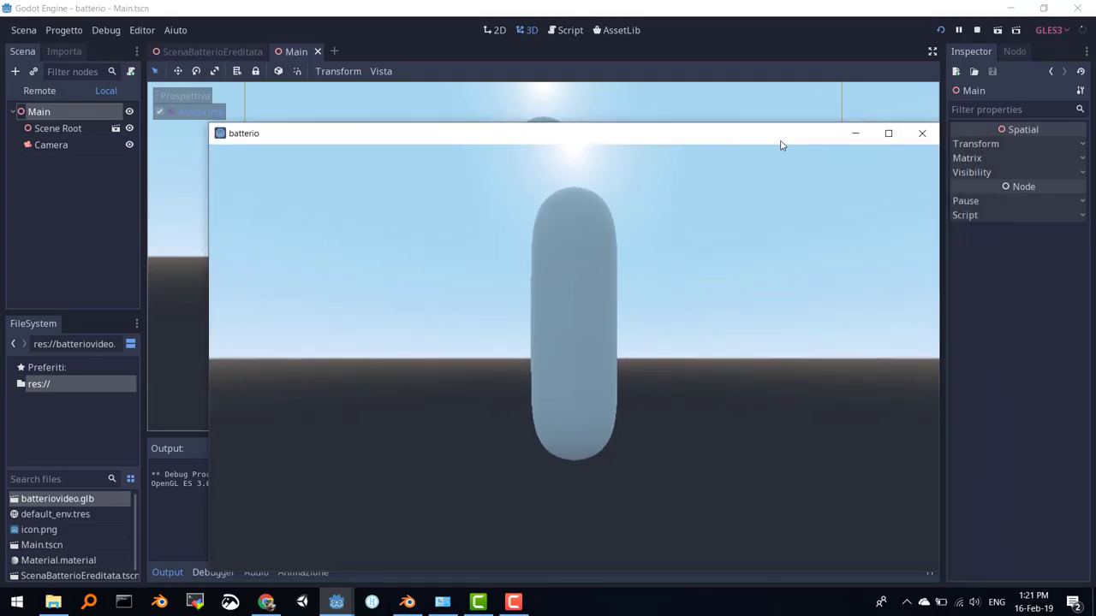
left_click(922, 133)
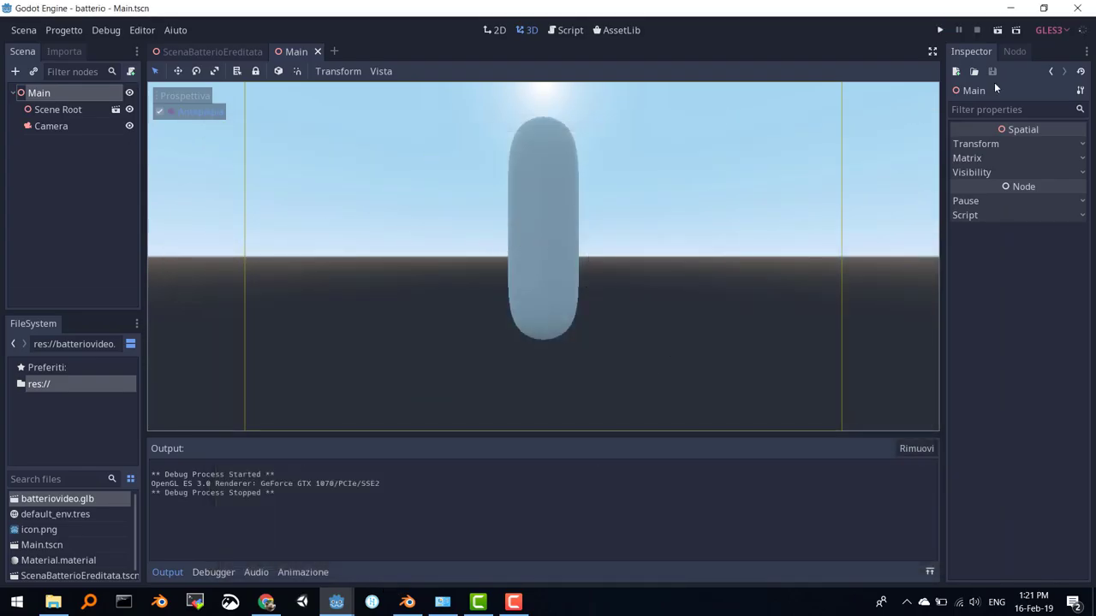
Step: Run the project again, stop it, and return to the ScenaBatterioEreditata scene
left_click(940, 30)
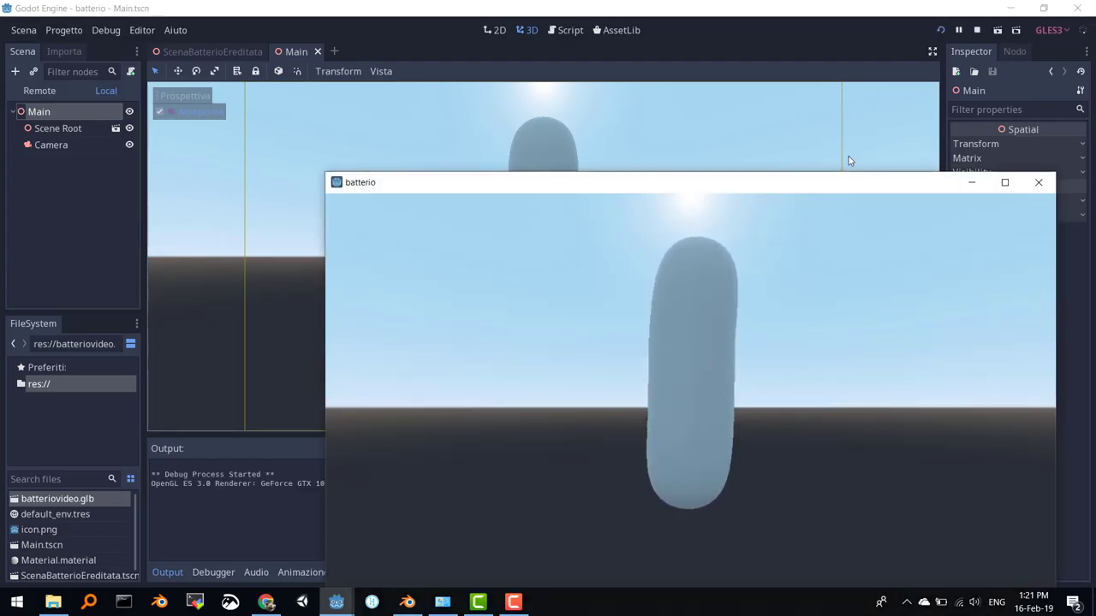
left_click(1038, 184)
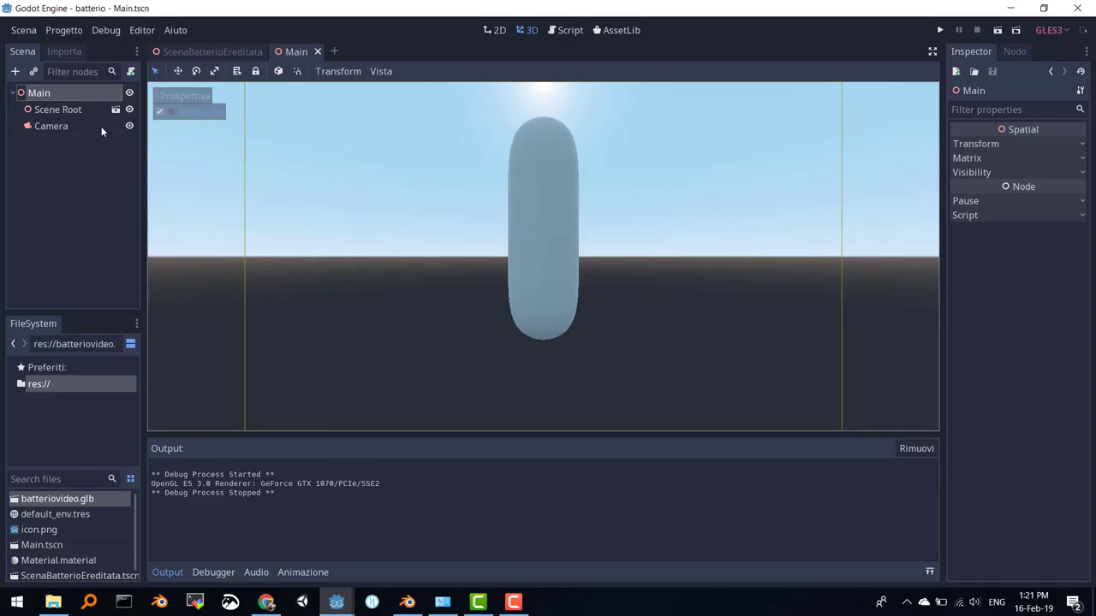
left_click(117, 110)
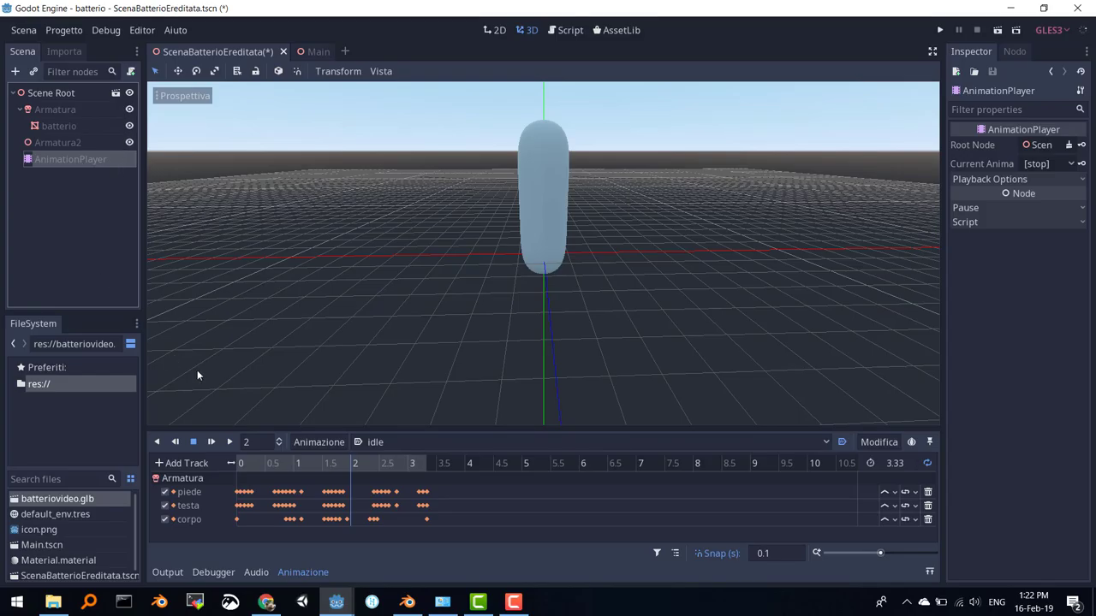
Step: Make crunch autoplay on load and save the bacterium scene
left_click(795, 441)
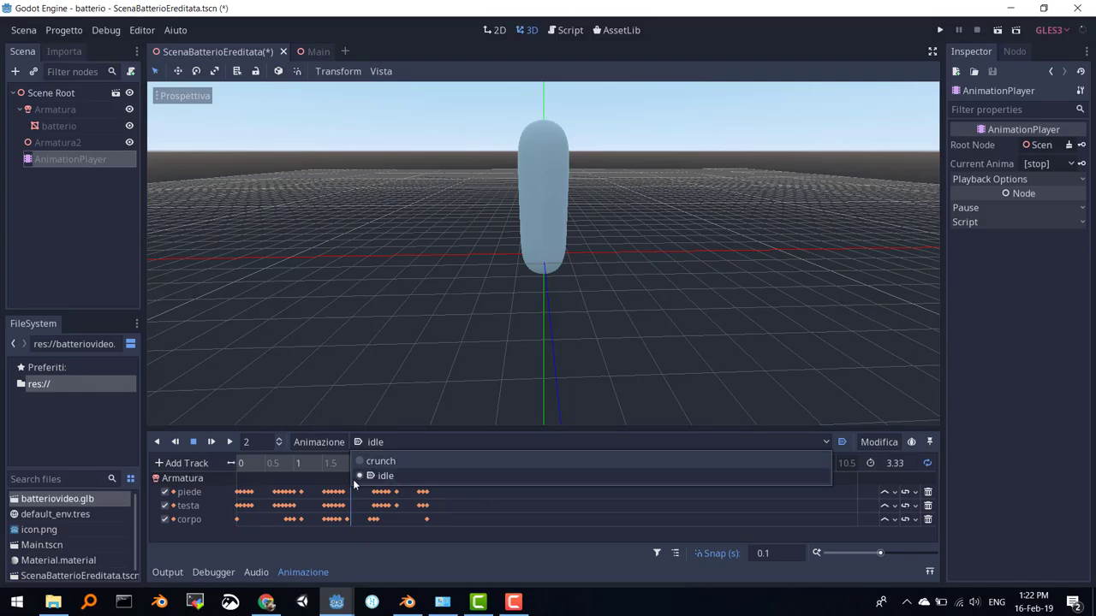
left_click(380, 462)
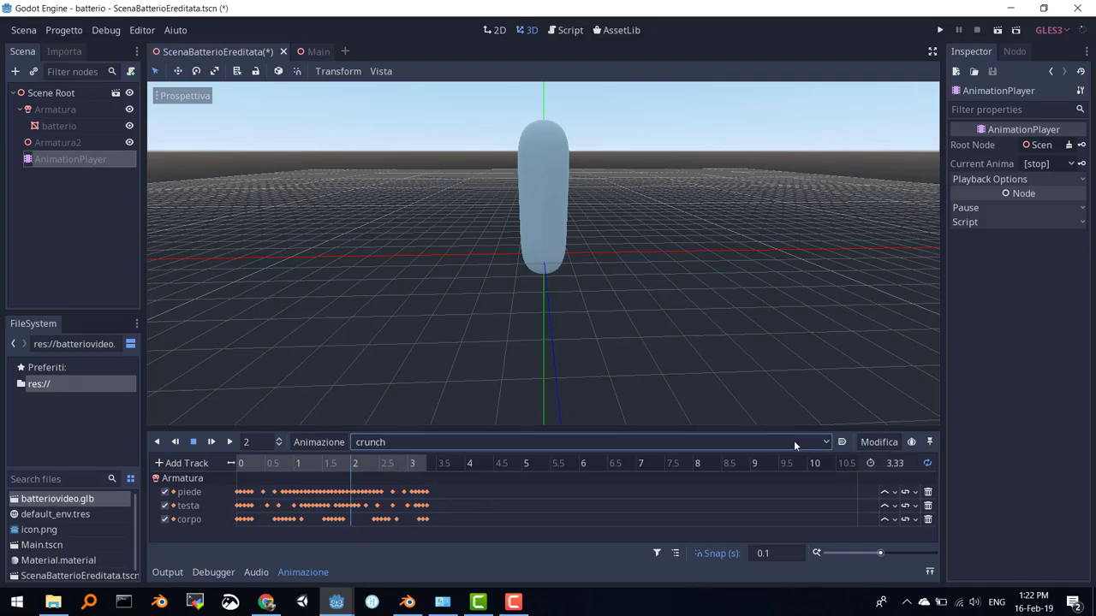
left_click(843, 441)
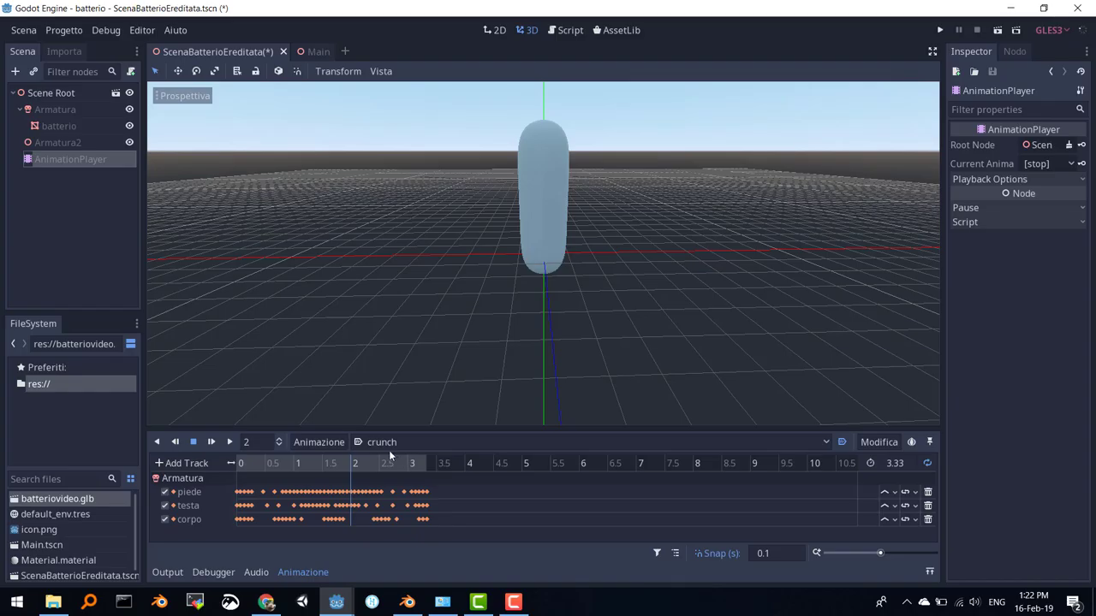
key("ctrl+s")
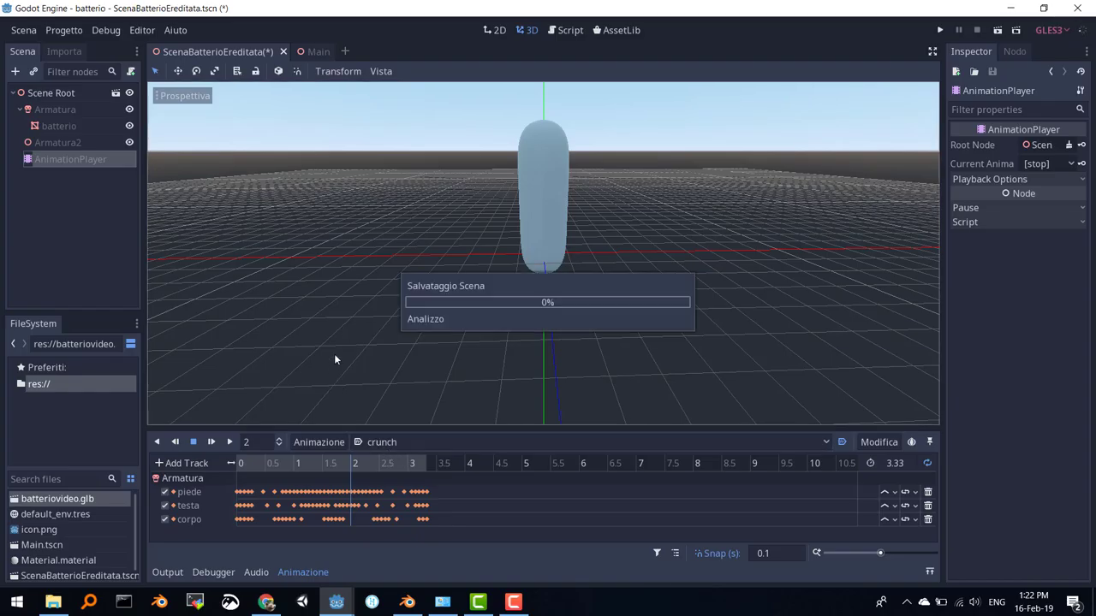
Step: Run the game to check the crunch animation, close it, and select Scene Root
left_click(939, 31)
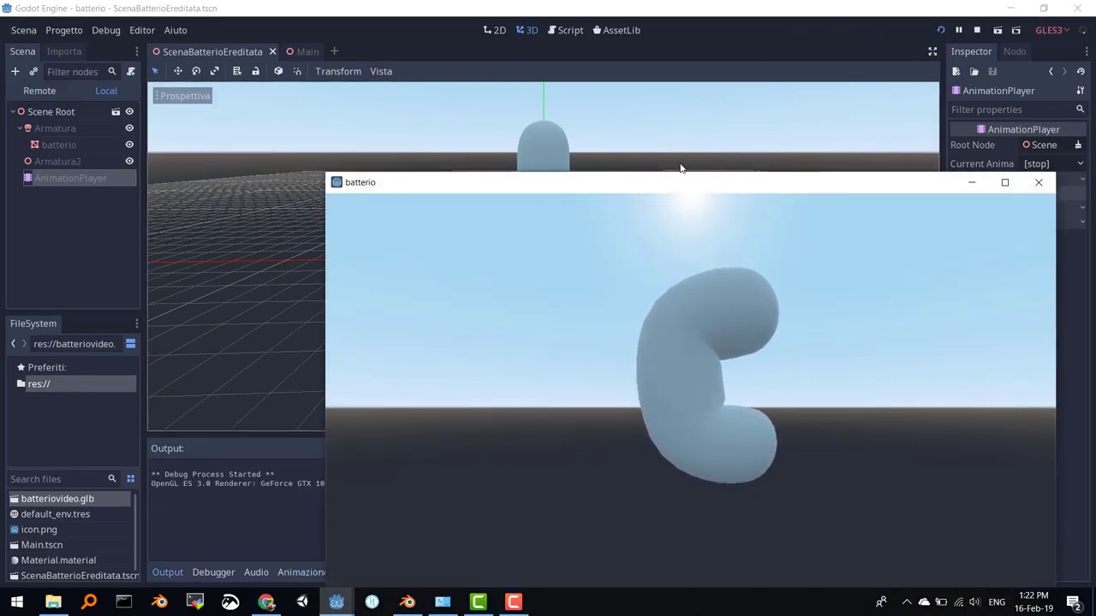
left_click_drag(673, 179, 569, 138)
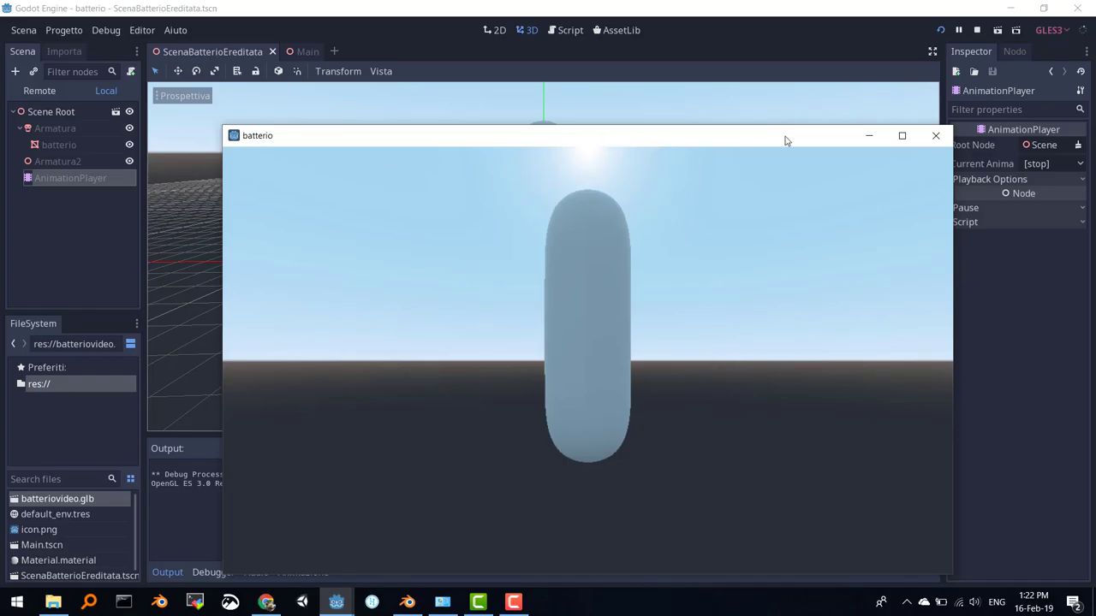
left_click_drag(773, 143, 705, 110)
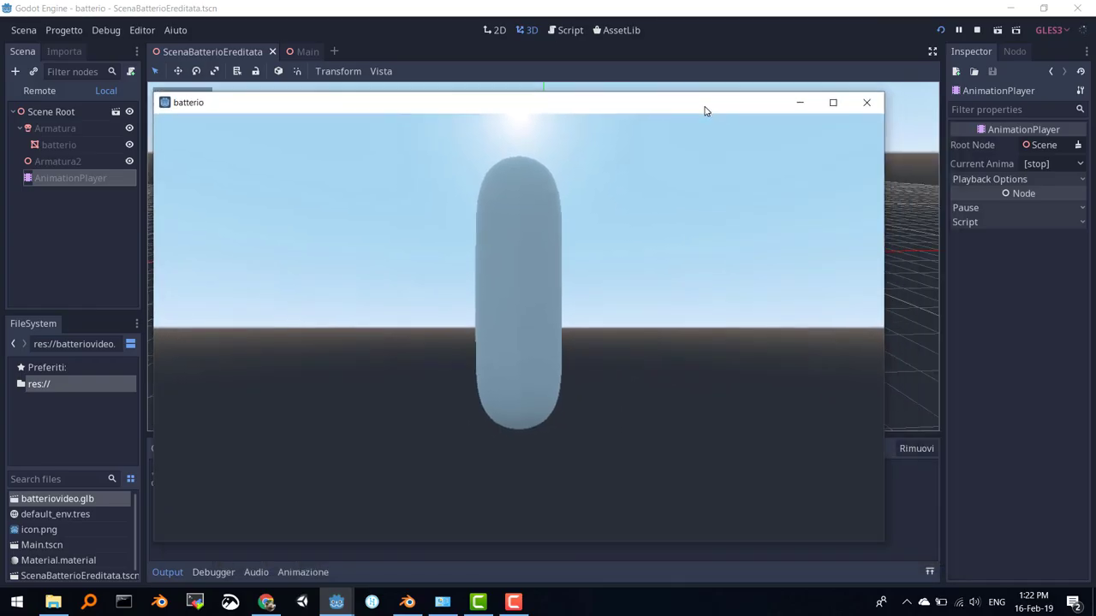
left_click(867, 103)
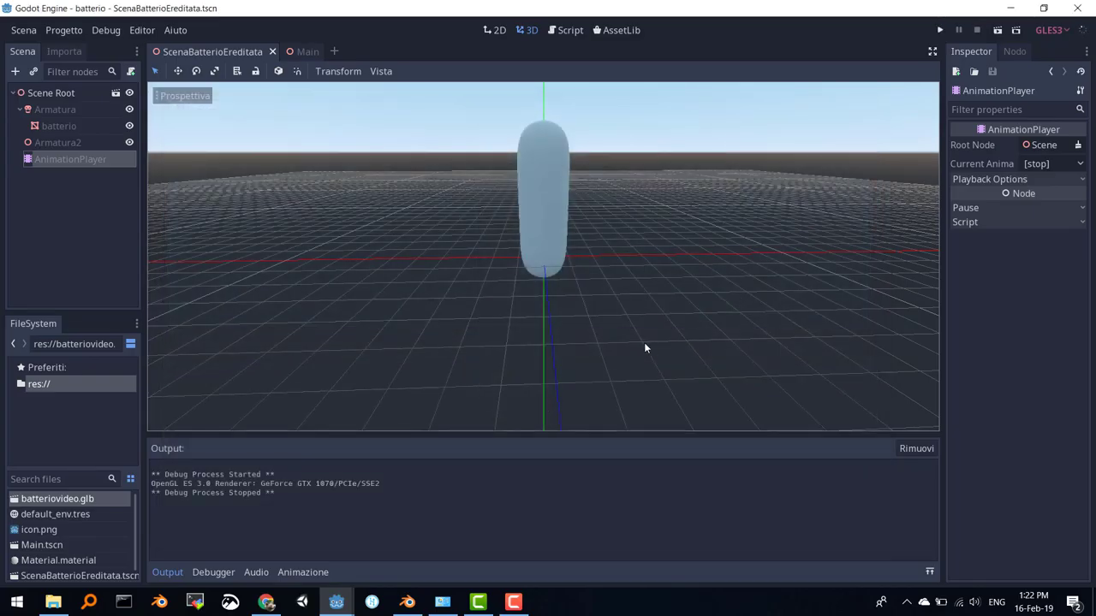
scroll(566, 319, "down", 3)
scroll(564, 321, "down", 2)
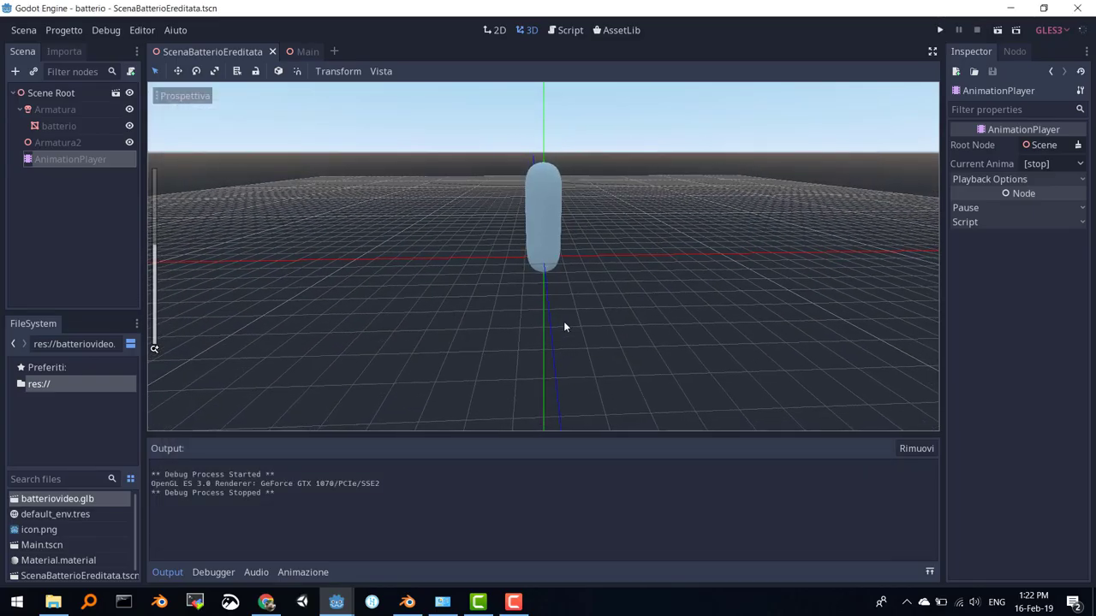
left_click(54, 92)
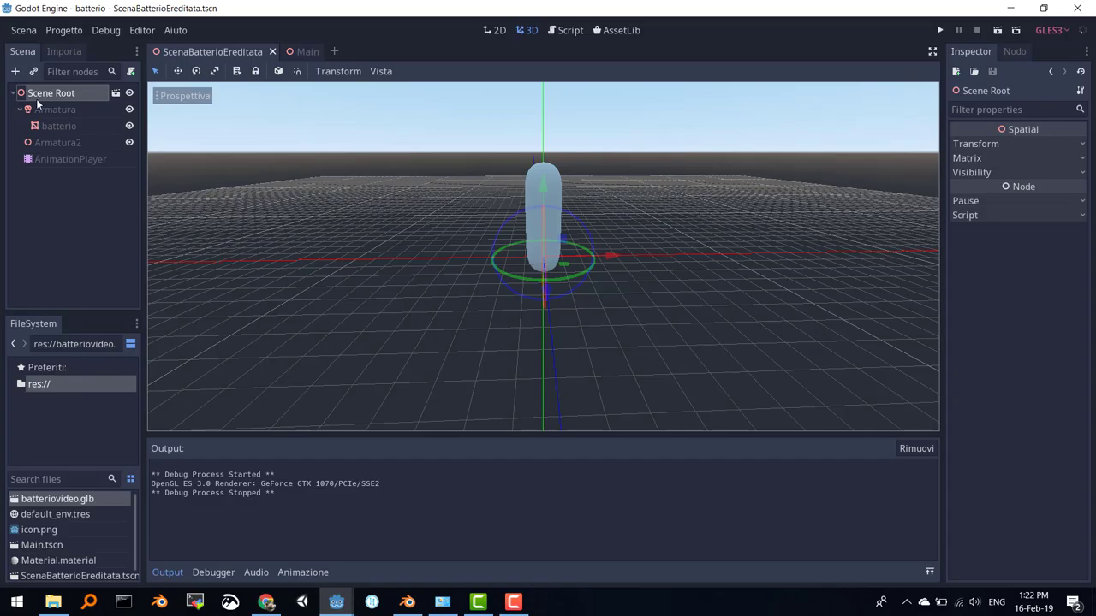
Step: Add a MeshInstance node and give it a new CubeMesh
left_click(17, 75)
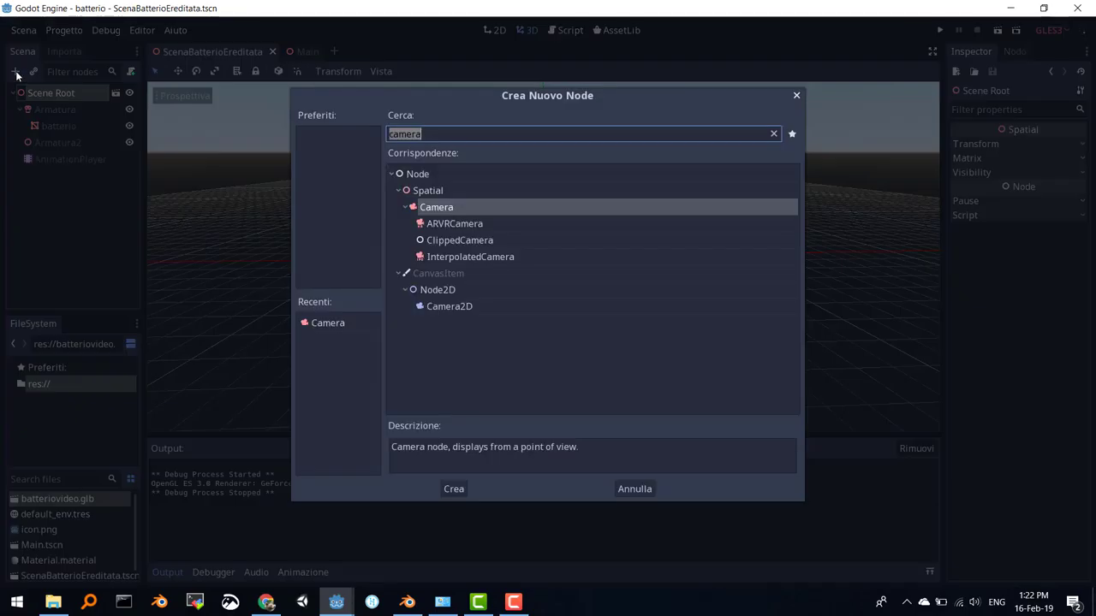
type("mesh")
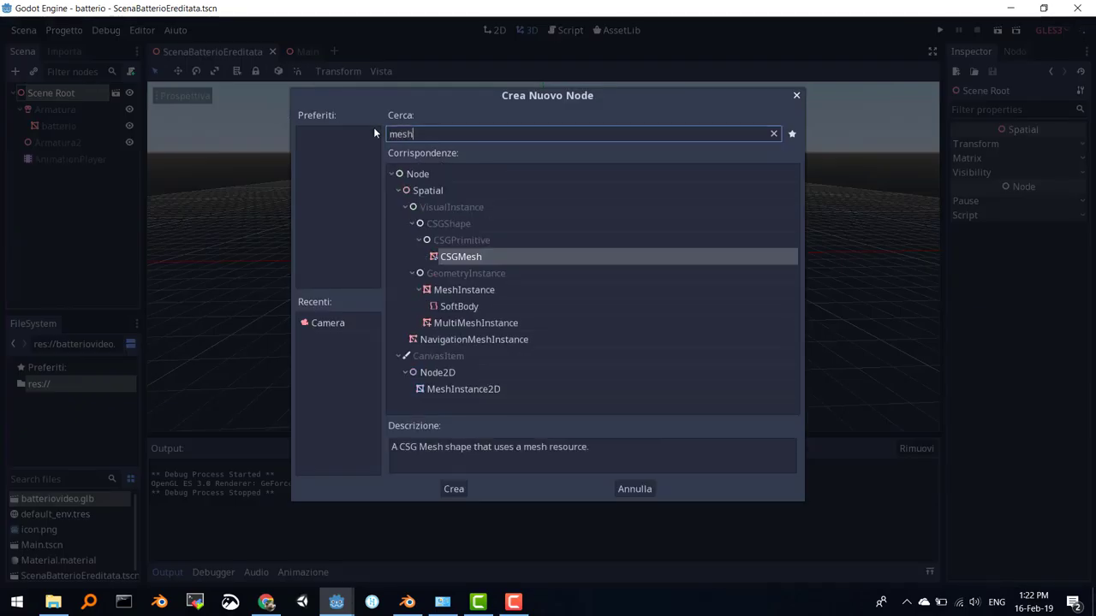
left_click(451, 294)
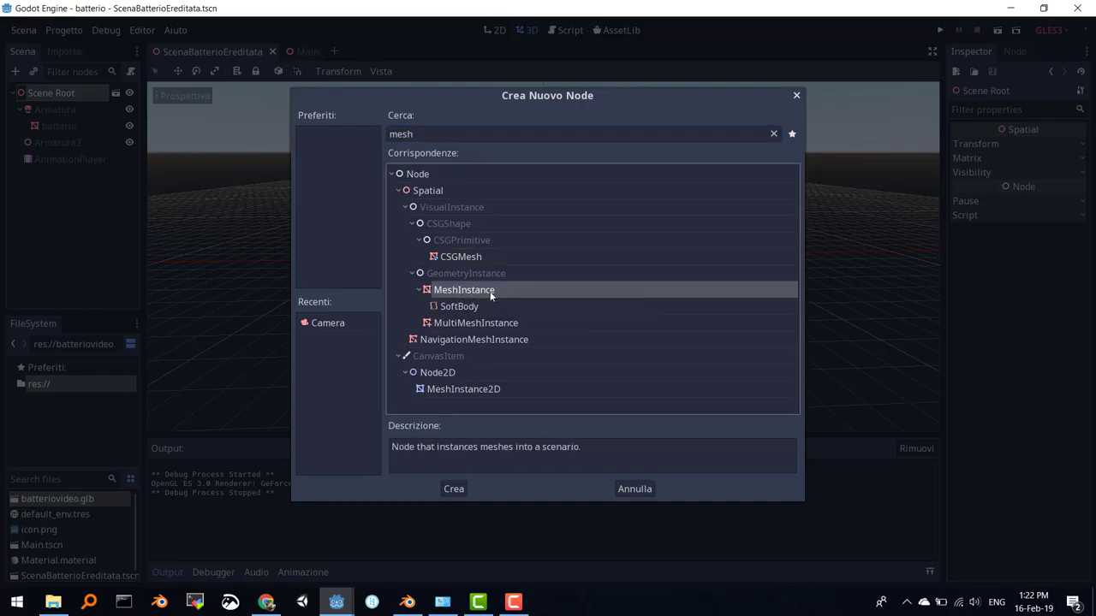
double_click(489, 291)
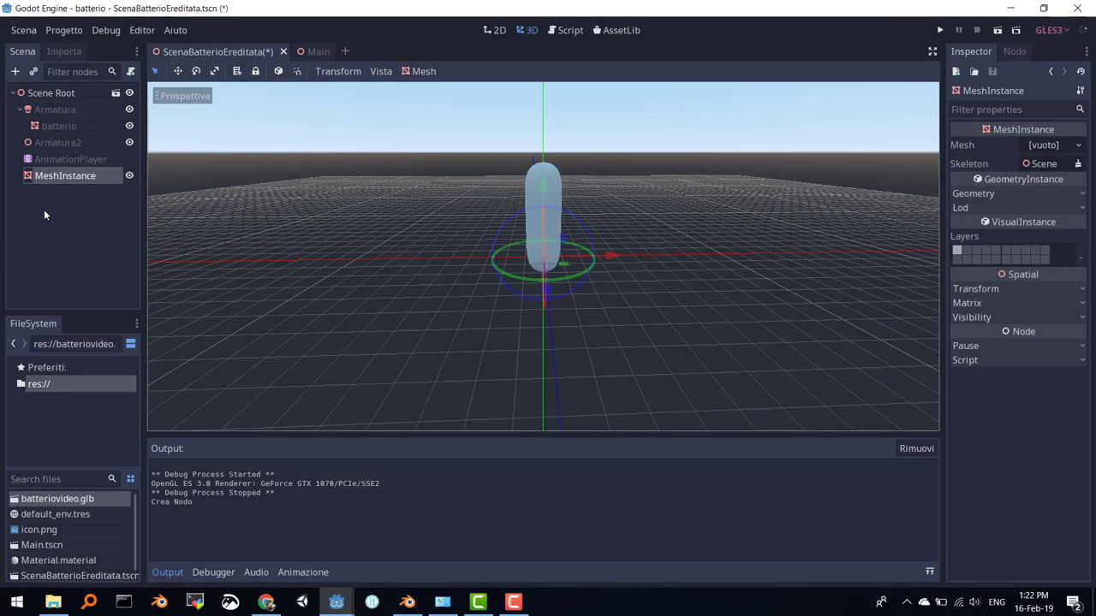
left_click(1053, 150)
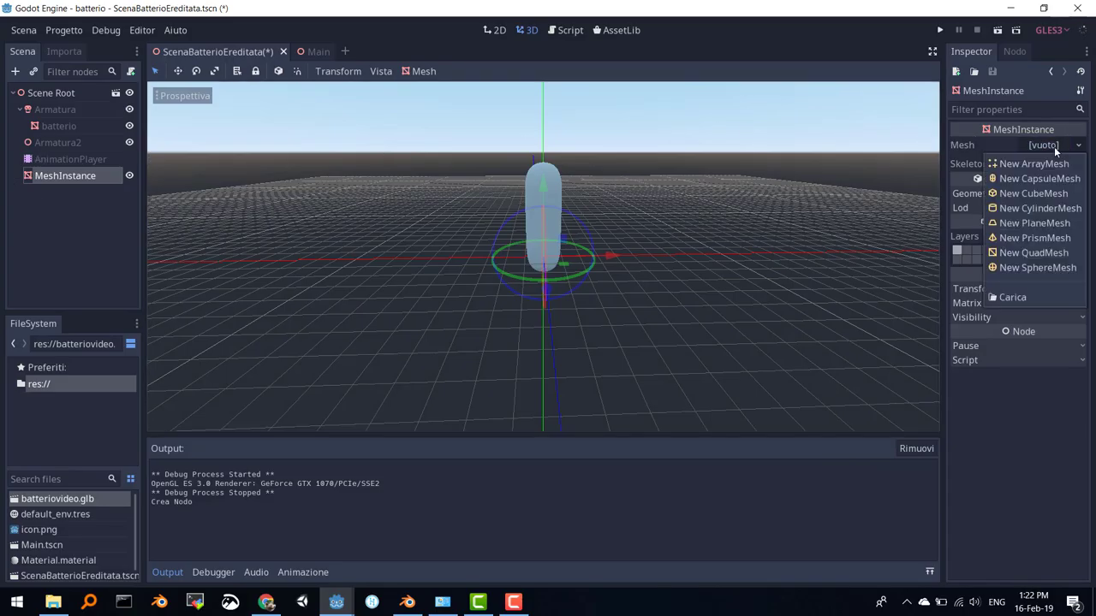
left_click(1040, 196)
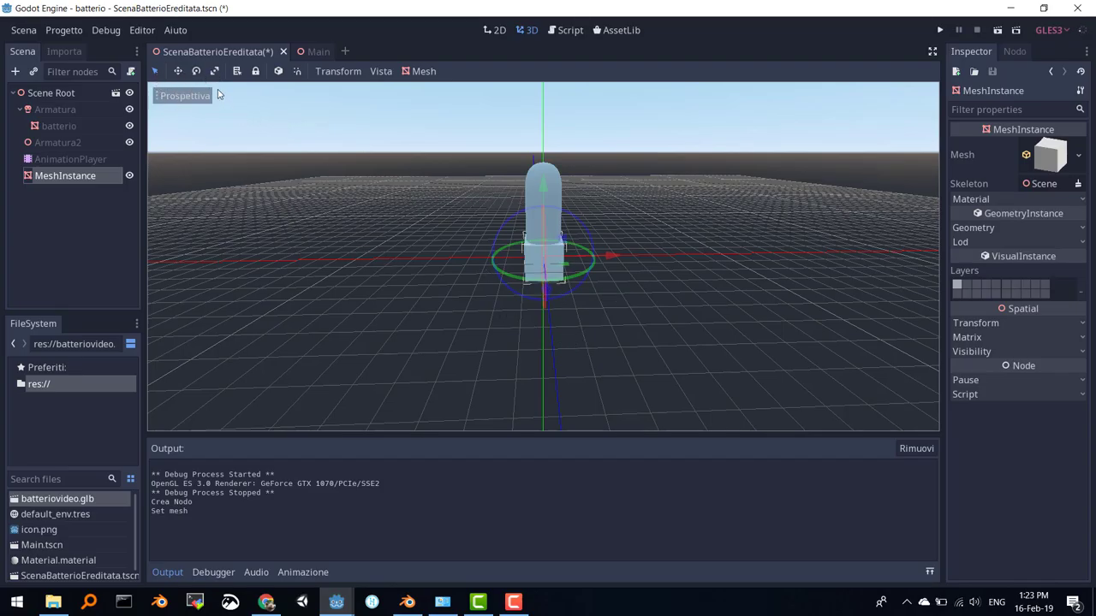
Step: Scale the cube into a wide thin plate, lower it about 2 units, and test-run the game
left_click(213, 74)
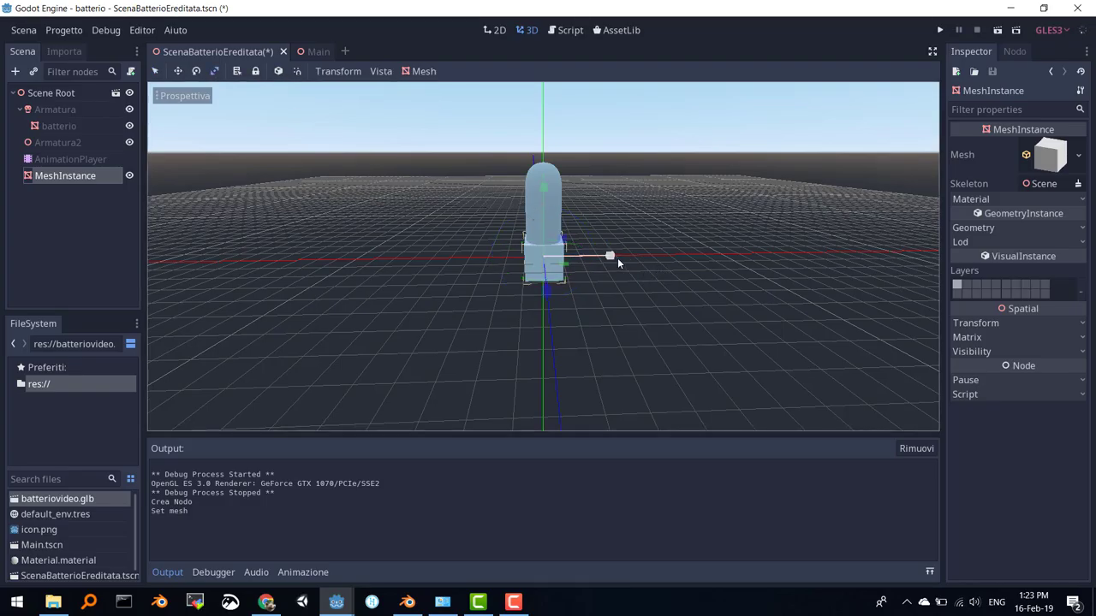
left_click_drag(608, 257, 778, 247)
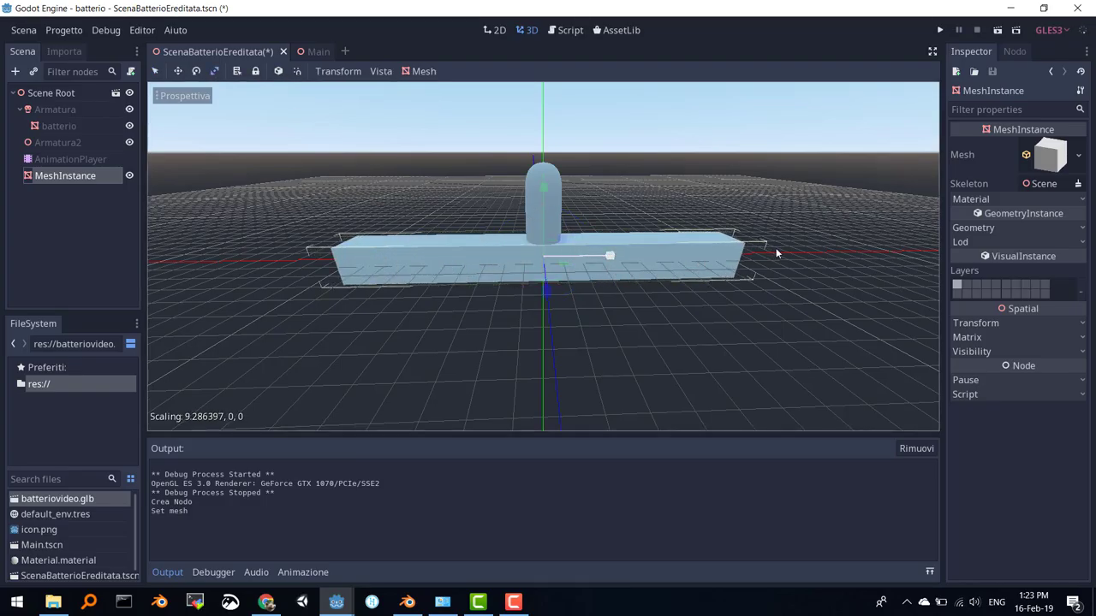
left_click_drag(546, 294, 606, 424)
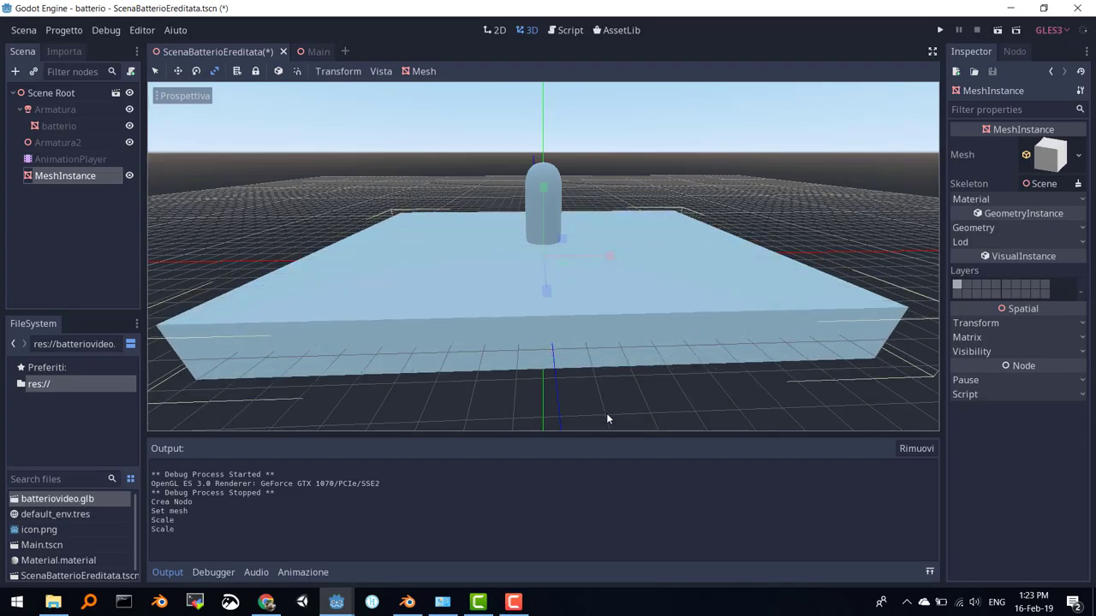
left_click_drag(542, 194, 541, 207)
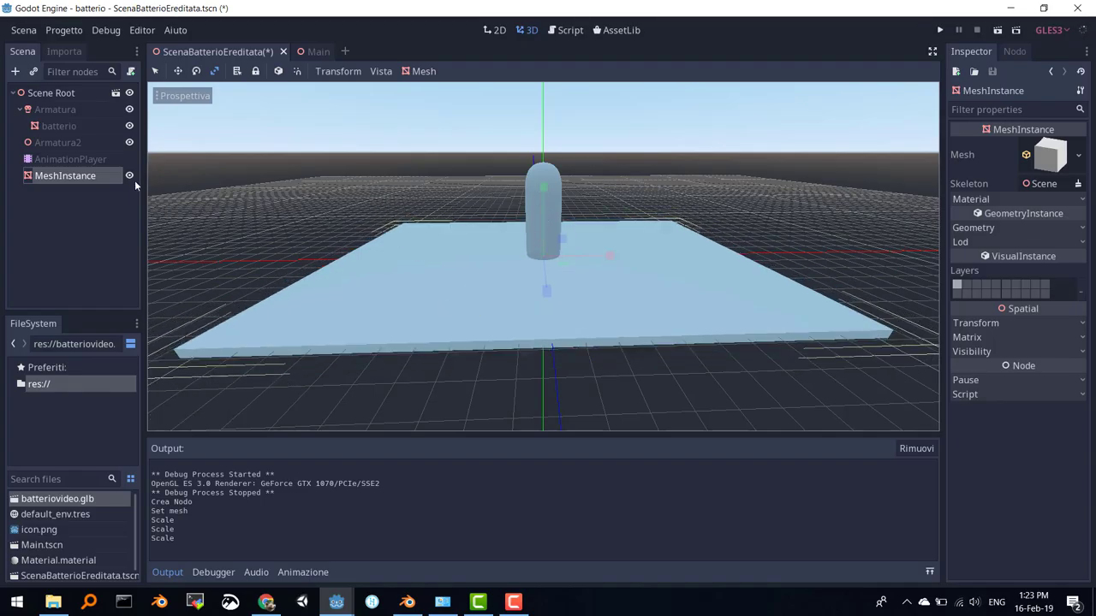
left_click(177, 71)
mouse_move(528, 192)
left_mouse_down()
mouse_move(528, 224)
mouse_move(520, 200)
left_mouse_up()
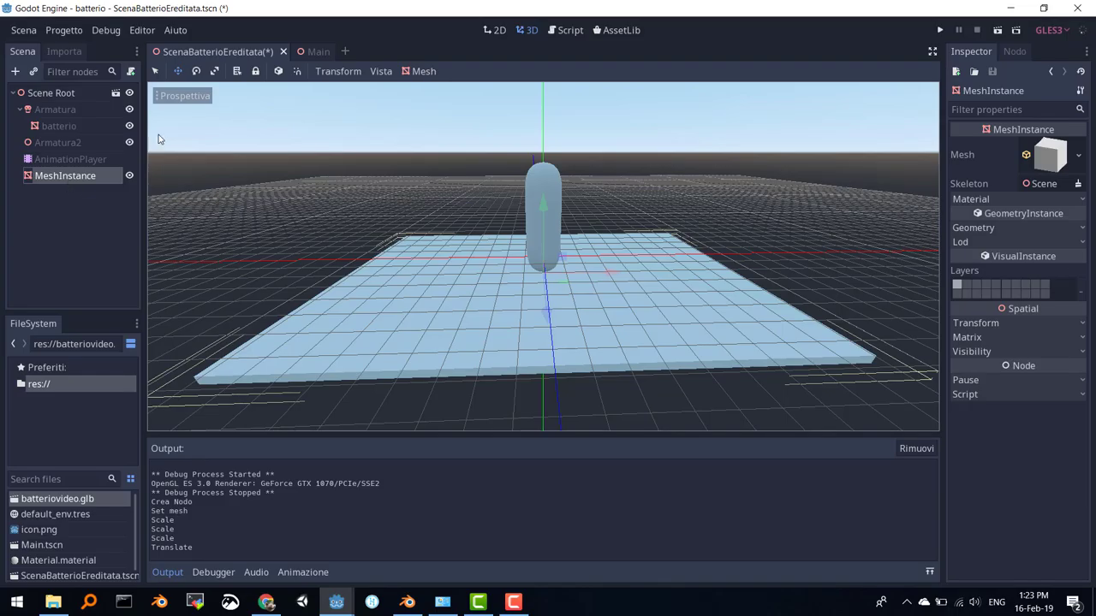
left_click(939, 30)
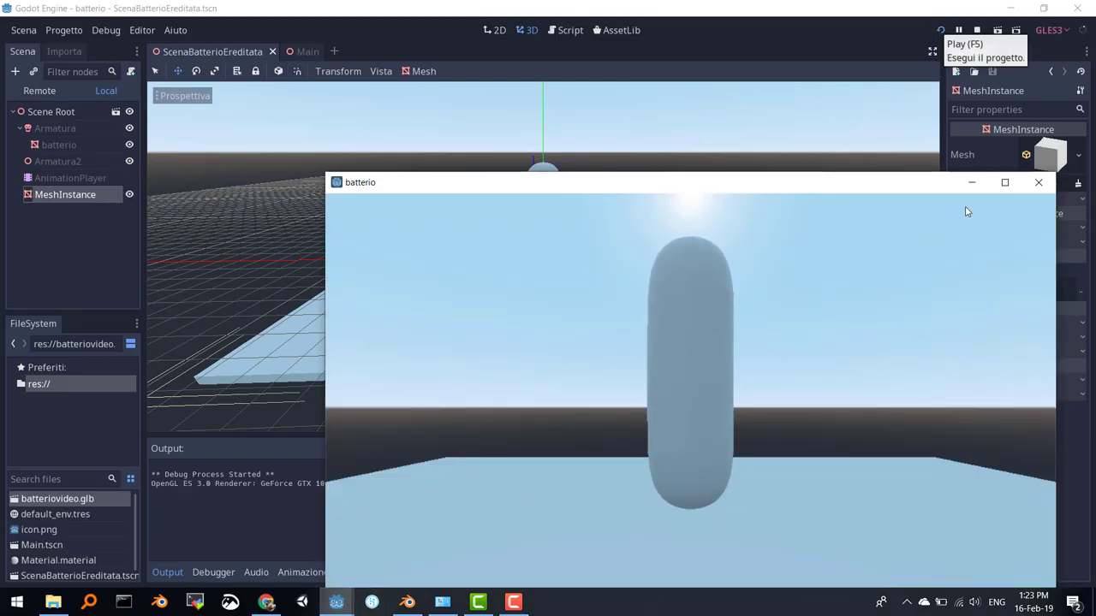
left_click(1038, 182)
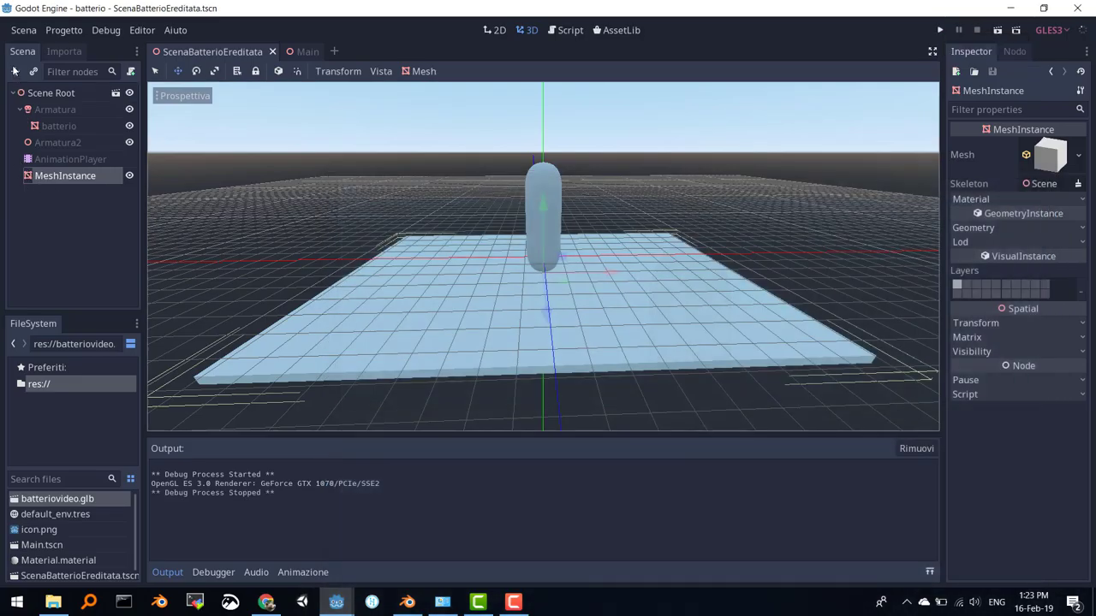
Step: Save the floor MeshInstance branch as its own scene, piano.tscn
right_click(45, 178)
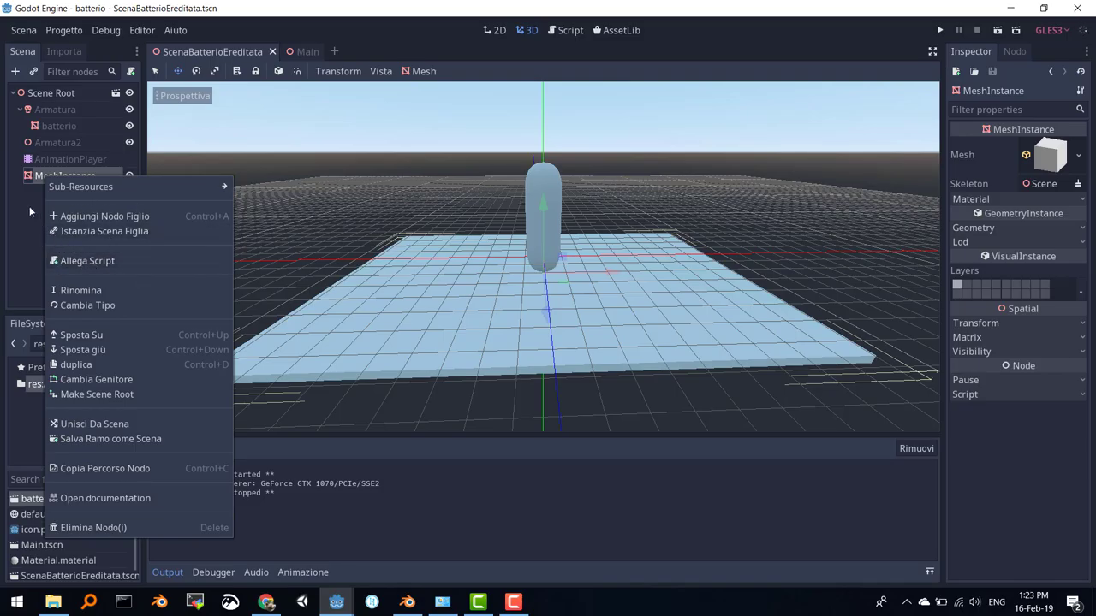
left_click(35, 178)
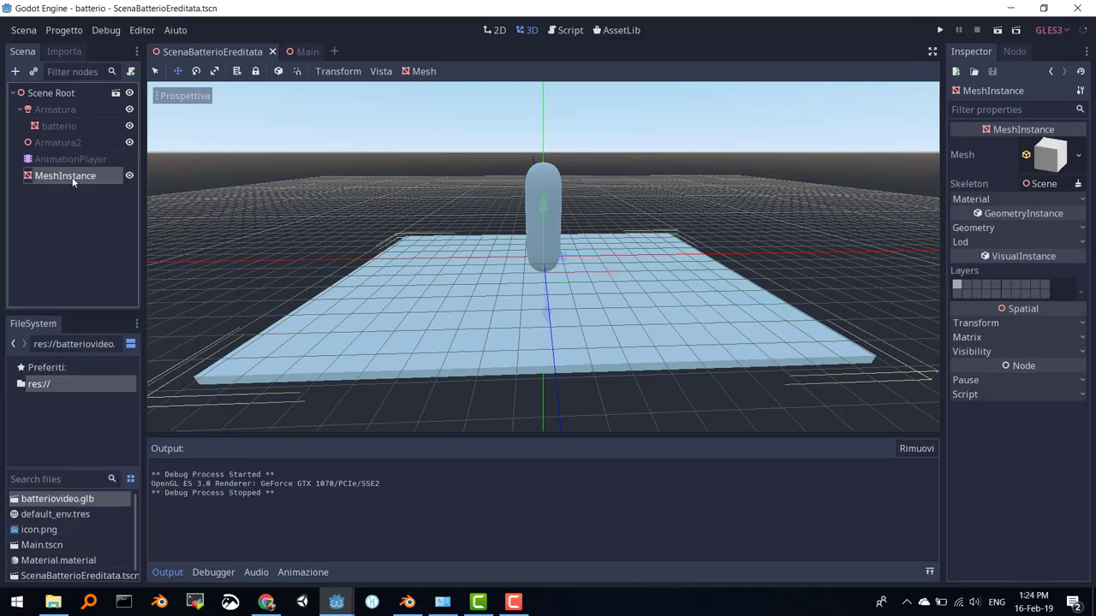
right_click(74, 182)
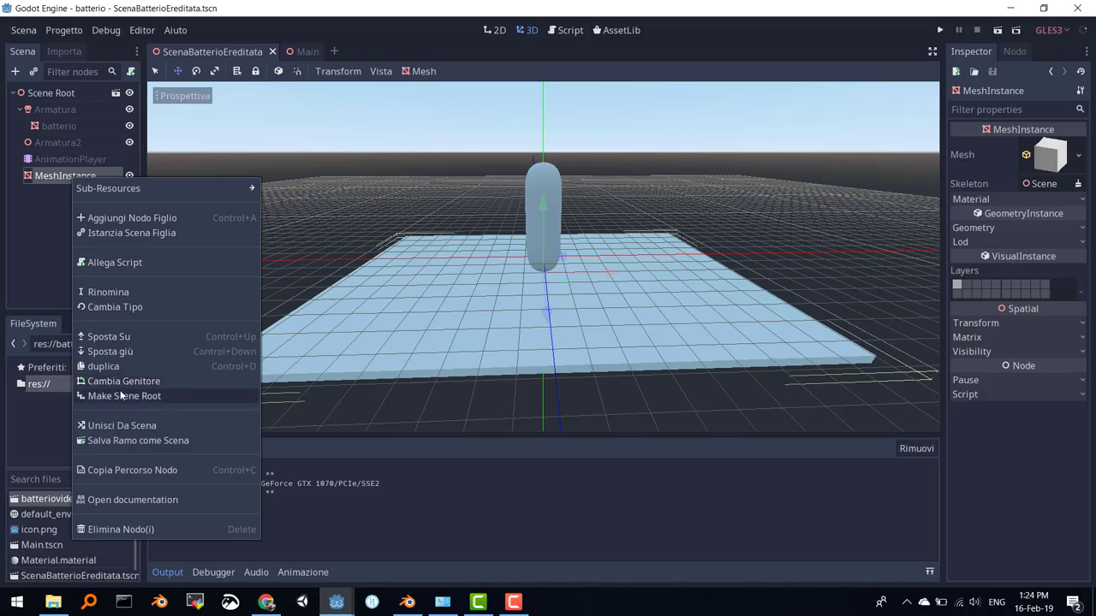
left_click(110, 439)
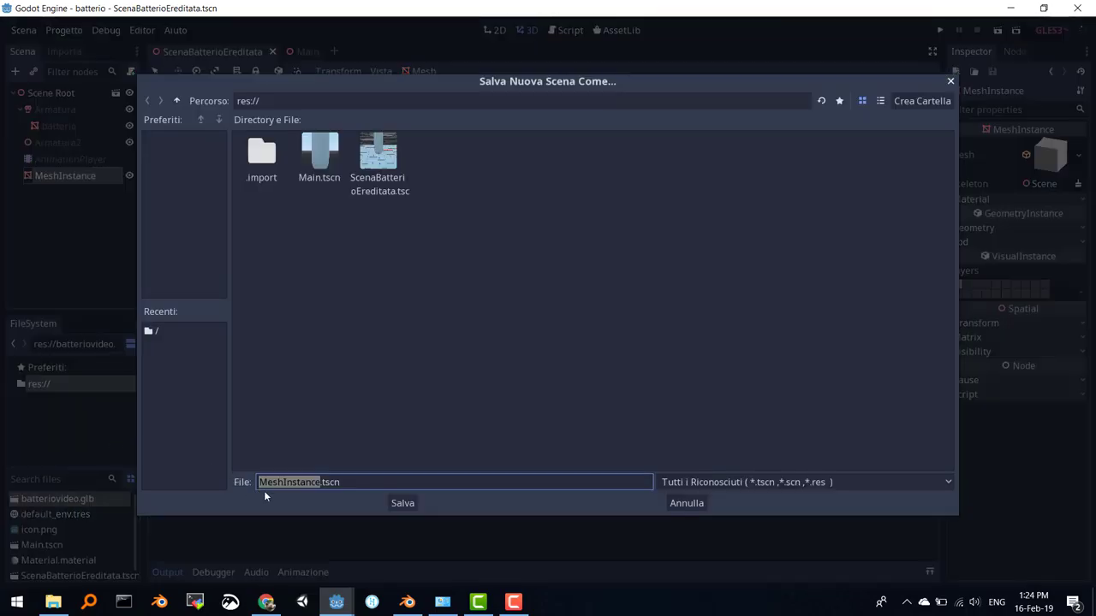
type("piano")
key("Return")
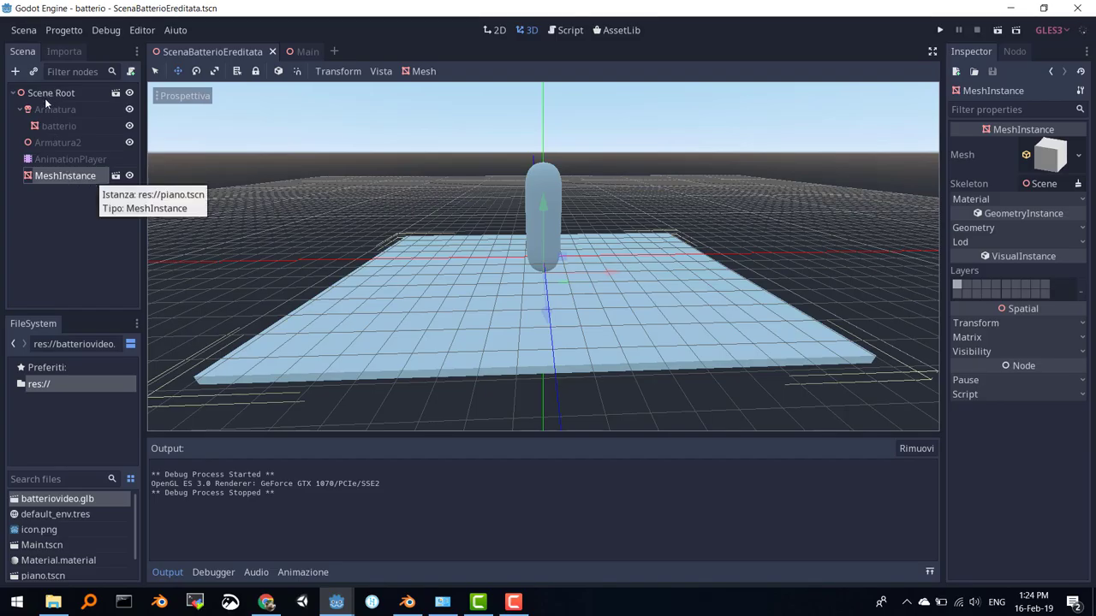
Step: Delete the floor node, save the bacterium scene, and start instancing a child scene into Main
right_click(56, 176)
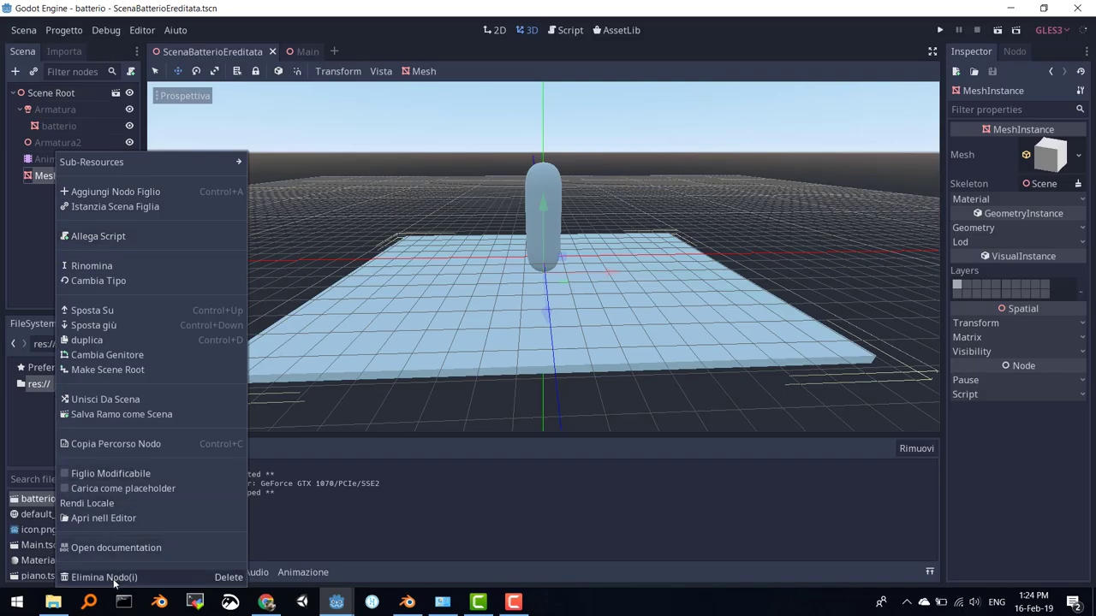
left_click(104, 577)
left_click(512, 315)
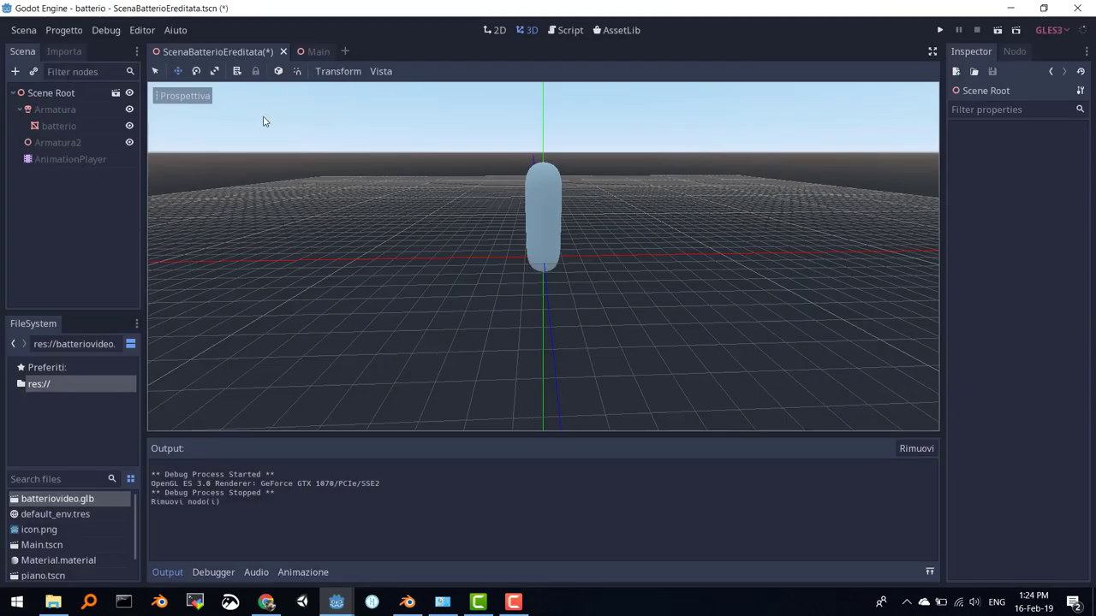
key("ctrl+s")
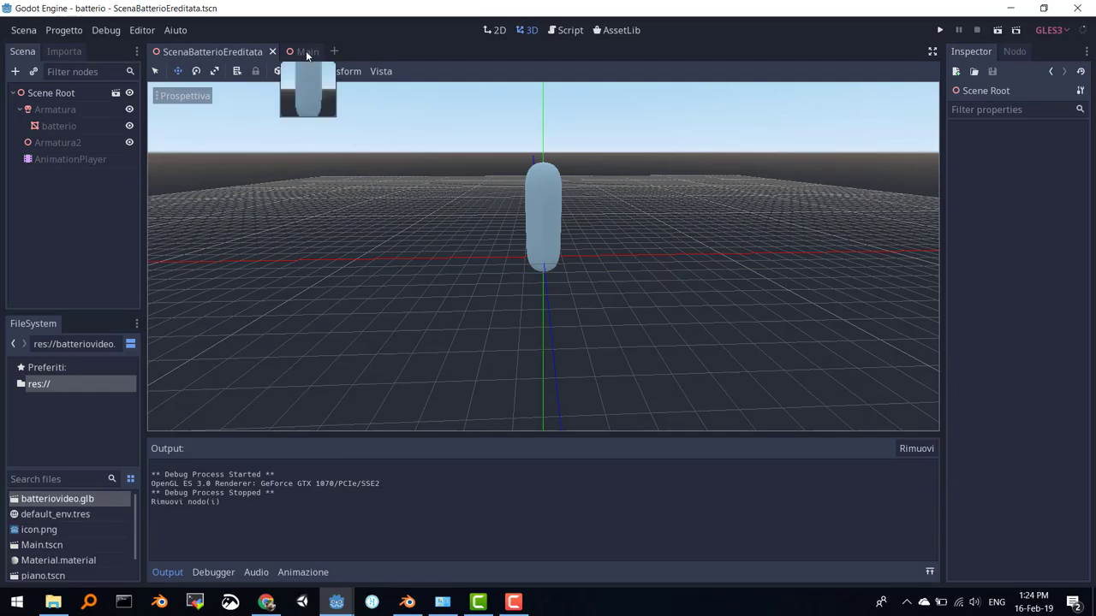
left_click(306, 53)
left_click(33, 72)
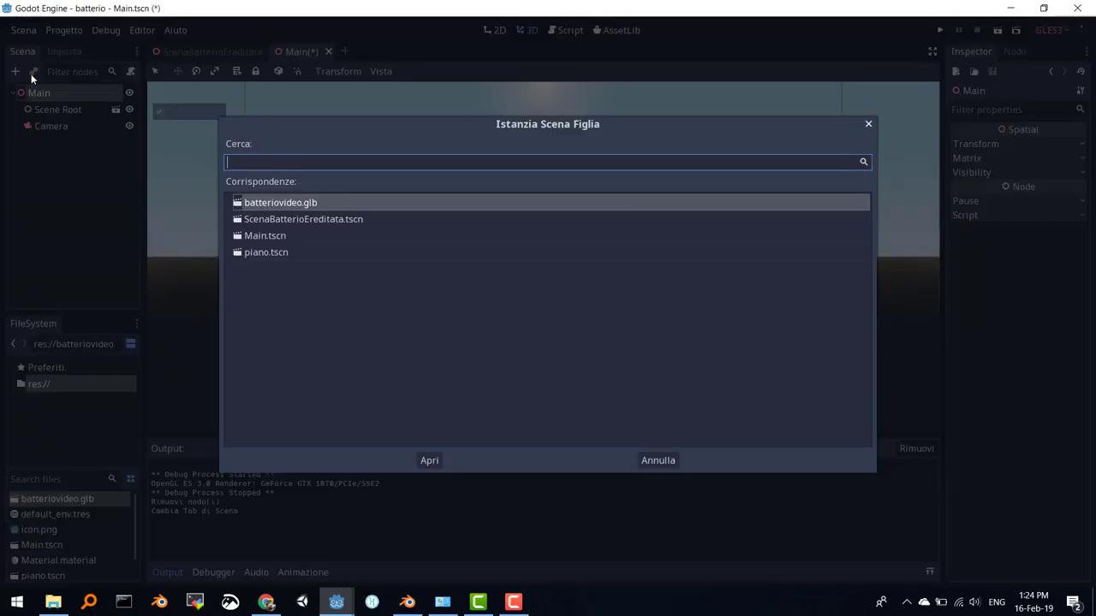
Step: Instance piano.tscn into Main so the floor plate sits beneath the bacterium
double_click(266, 253)
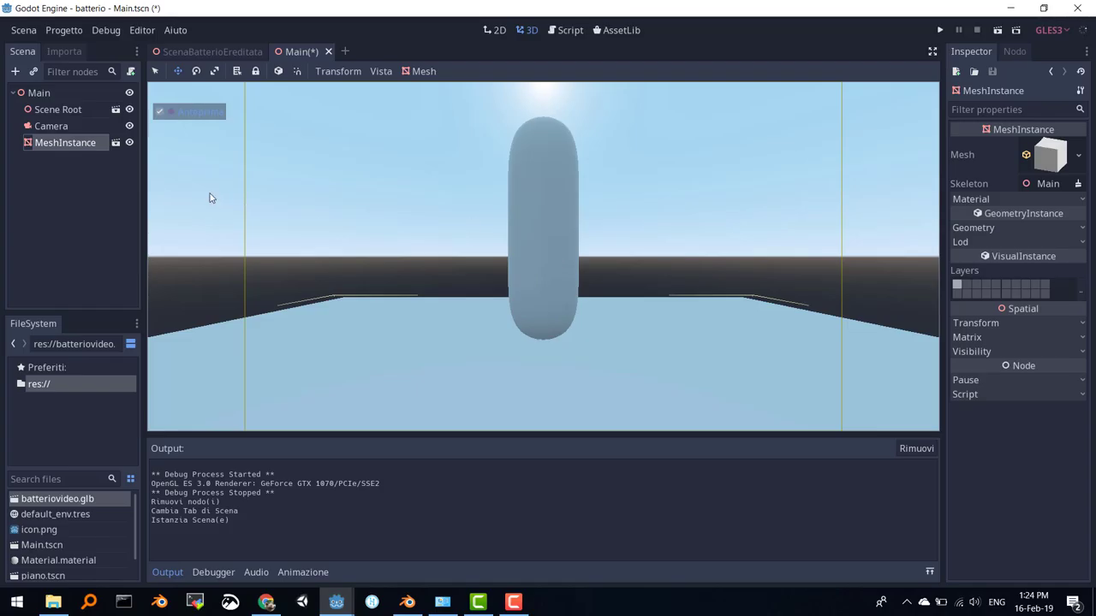
Step: Turn off the Camera's preview and orbit the view to see floor, bacterium and camera
left_click(50, 126)
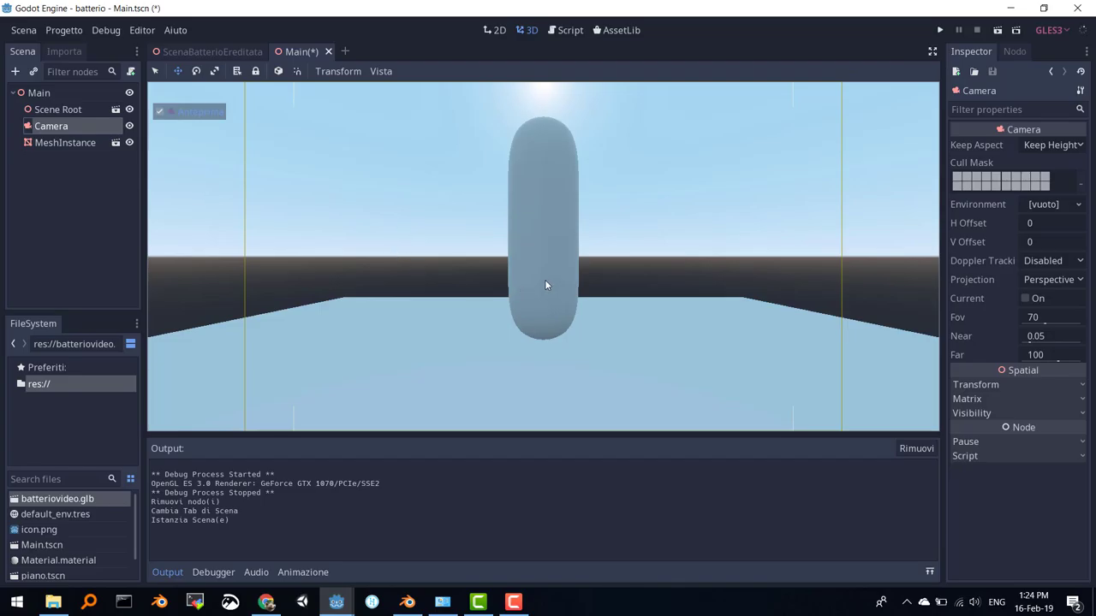
left_click(158, 112)
mouse_move(520, 268)
middle_mouse_down()
mouse_move(530, 249)
mouse_move(491, 206)
mouse_move(538, 244)
mouse_move(558, 306)
middle_mouse_up()
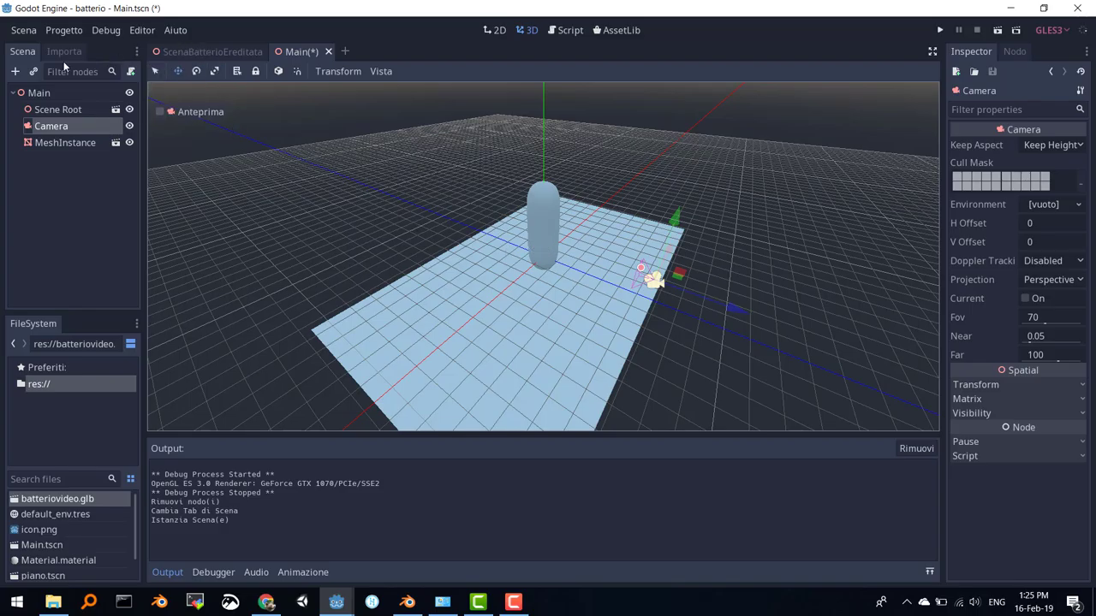
left_click(38, 93)
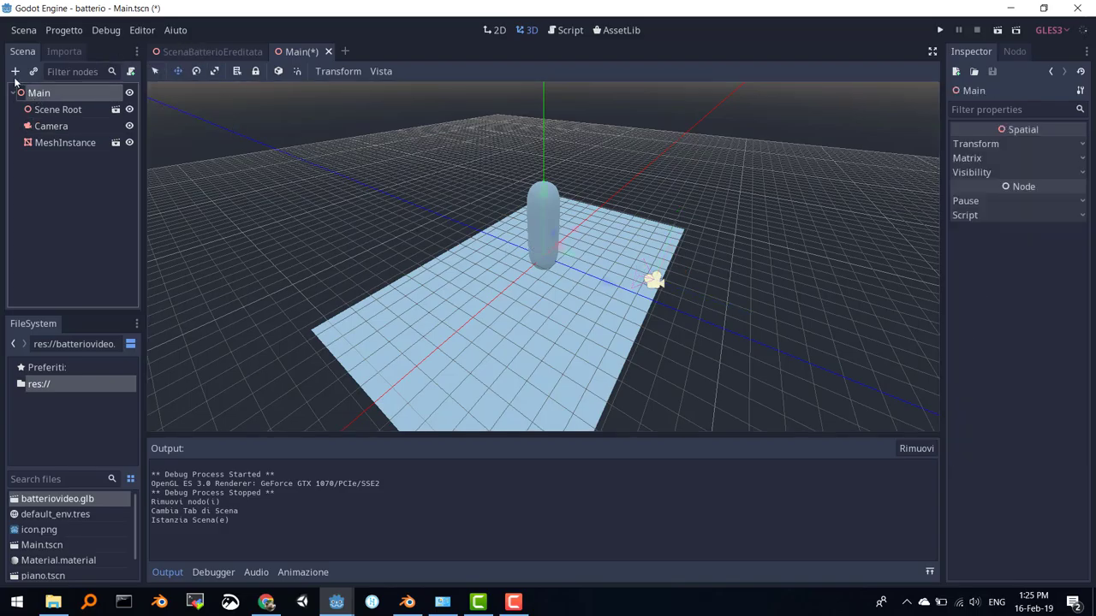
Step: Create a Spatial node under Main and rename it Perno
left_click(14, 72)
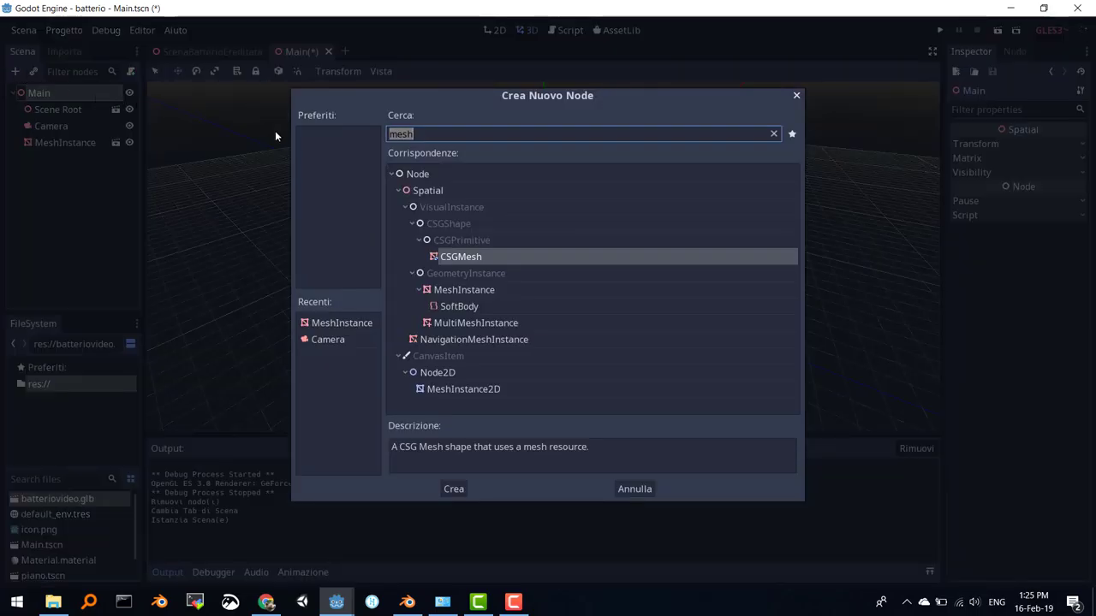
left_click(434, 190)
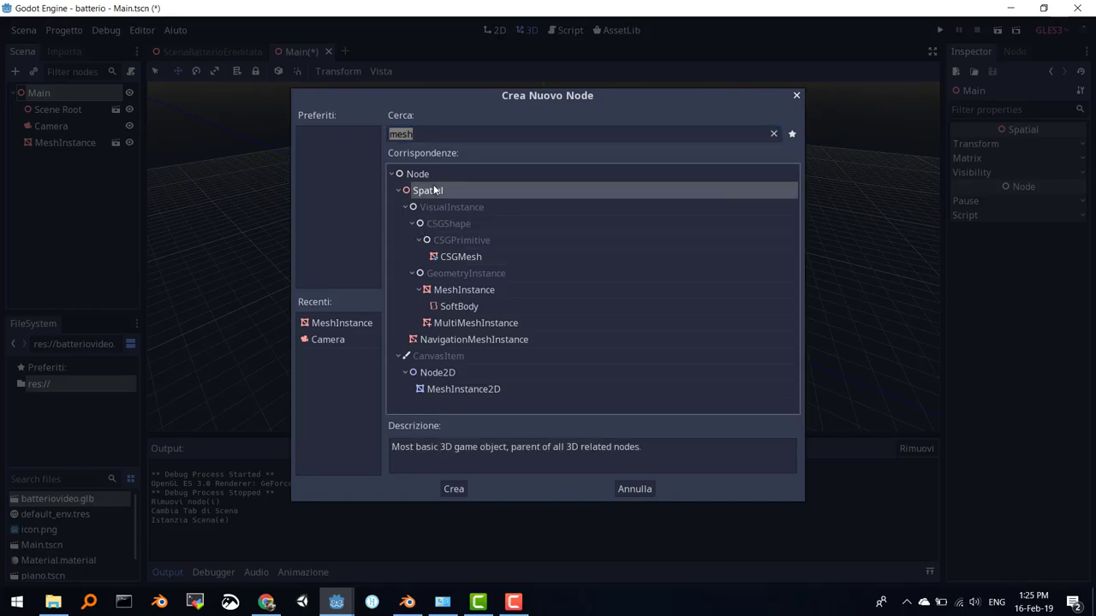
left_click(454, 489)
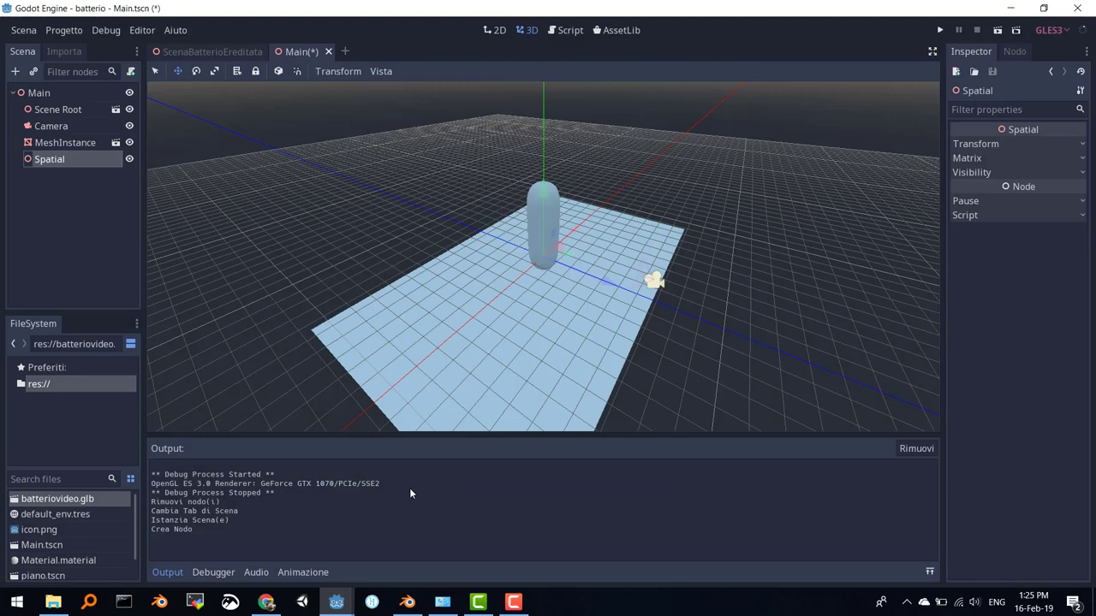
double_click(42, 160)
type("Perno")
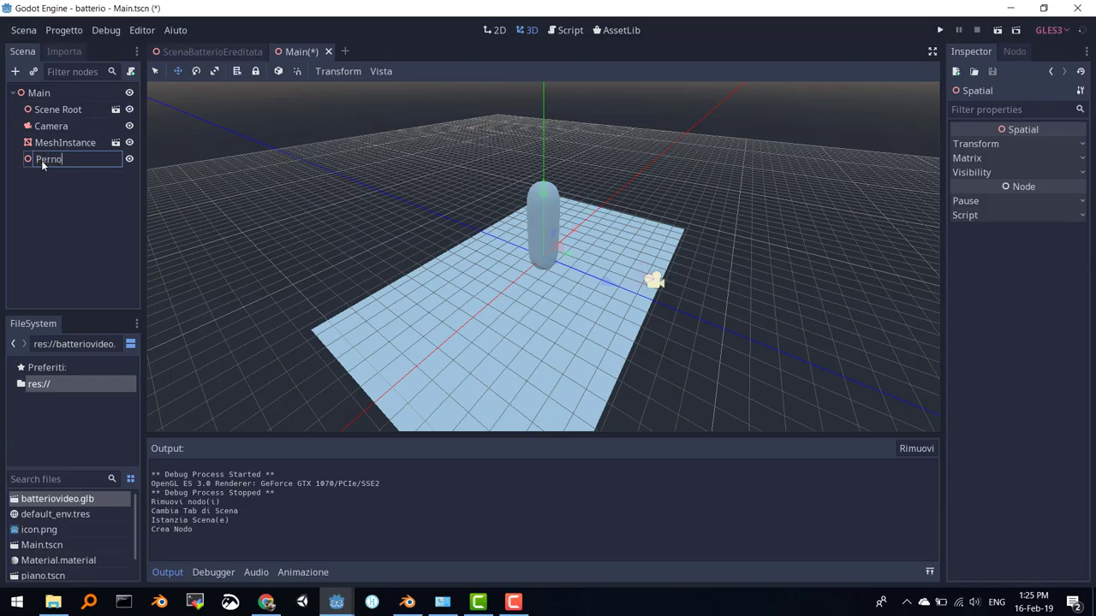
key("Return")
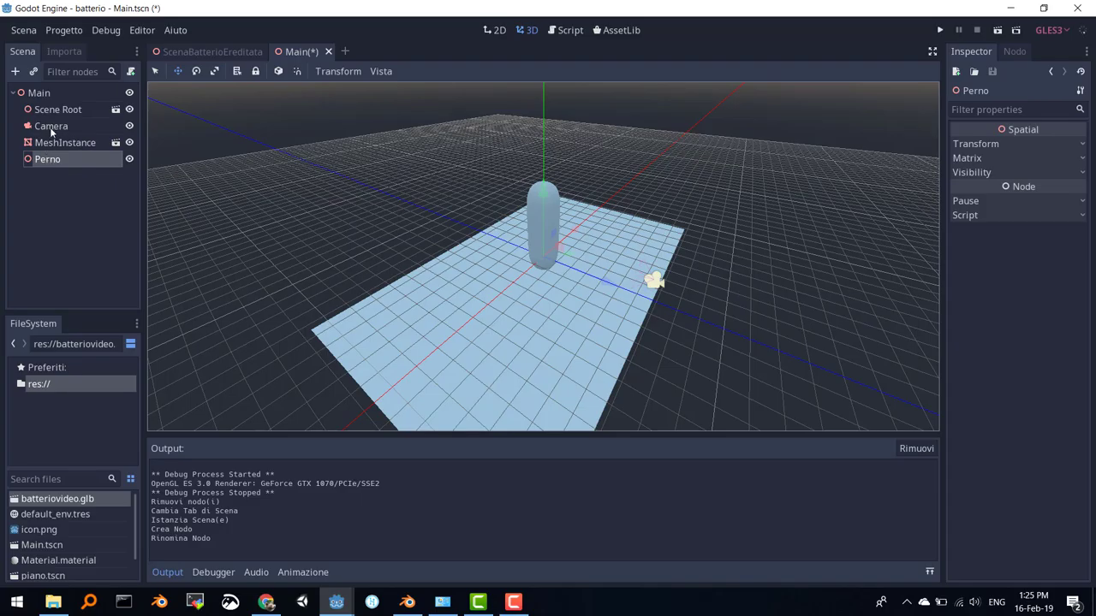
Step: Drag the Camera onto Perno to make it a child, then select Perno
left_click_drag(44, 129, 61, 159)
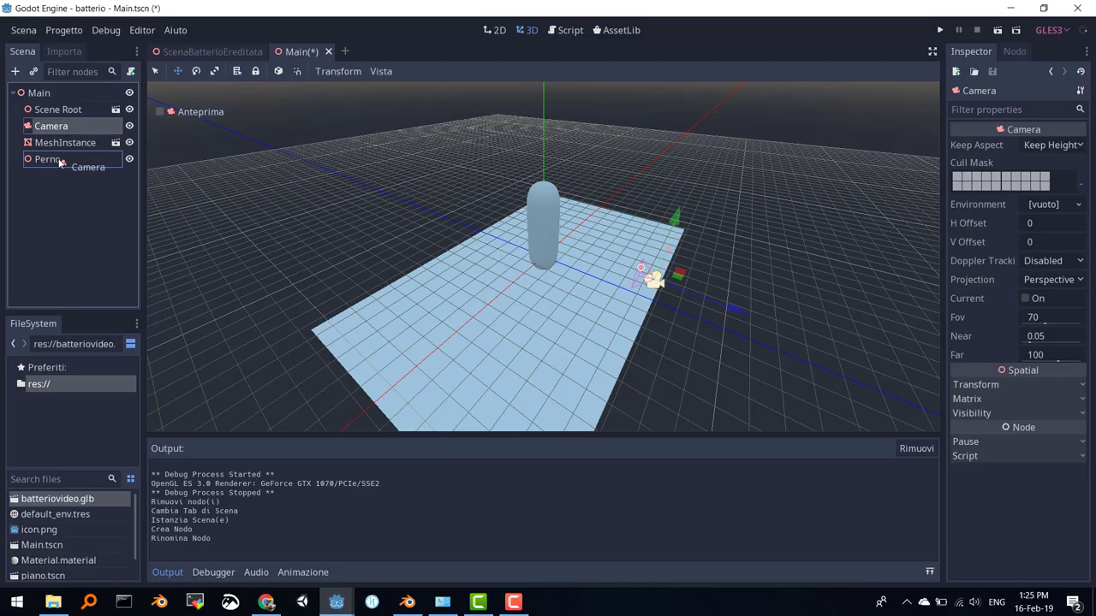
left_click_drag(62, 159, 59, 164)
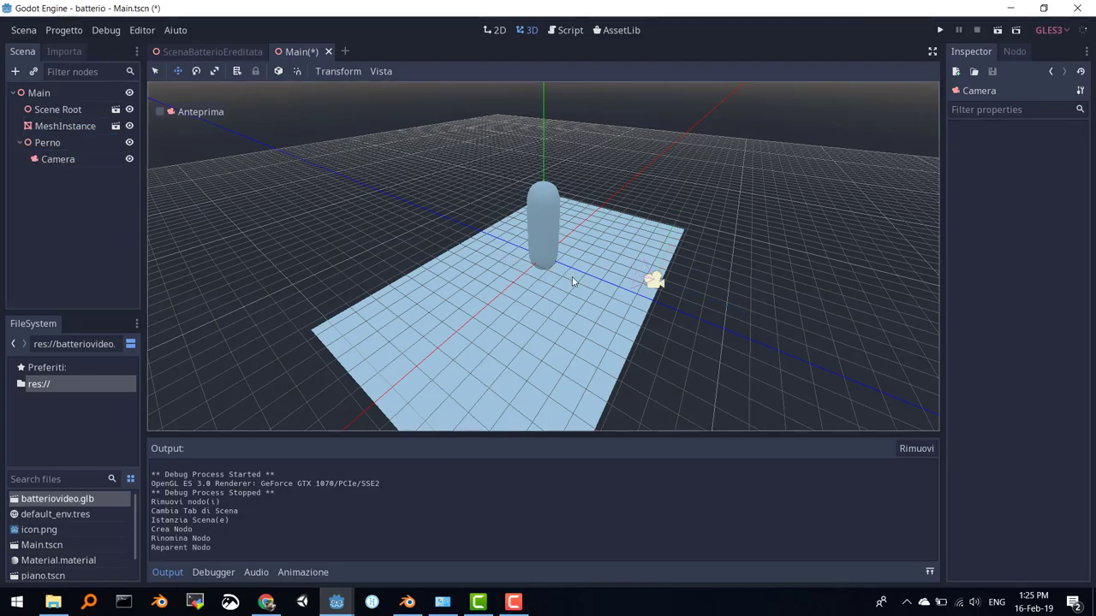
left_click(48, 143)
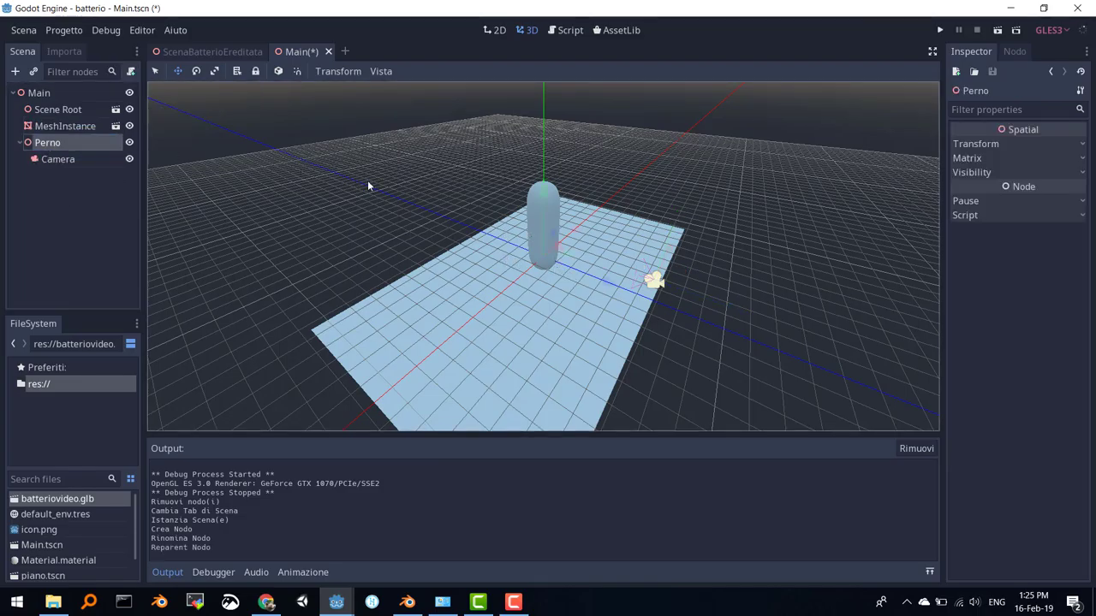
Step: Rotate Perno with the Rotate tool so the camera swings to the bacterium's side, then select Main
left_click(197, 72)
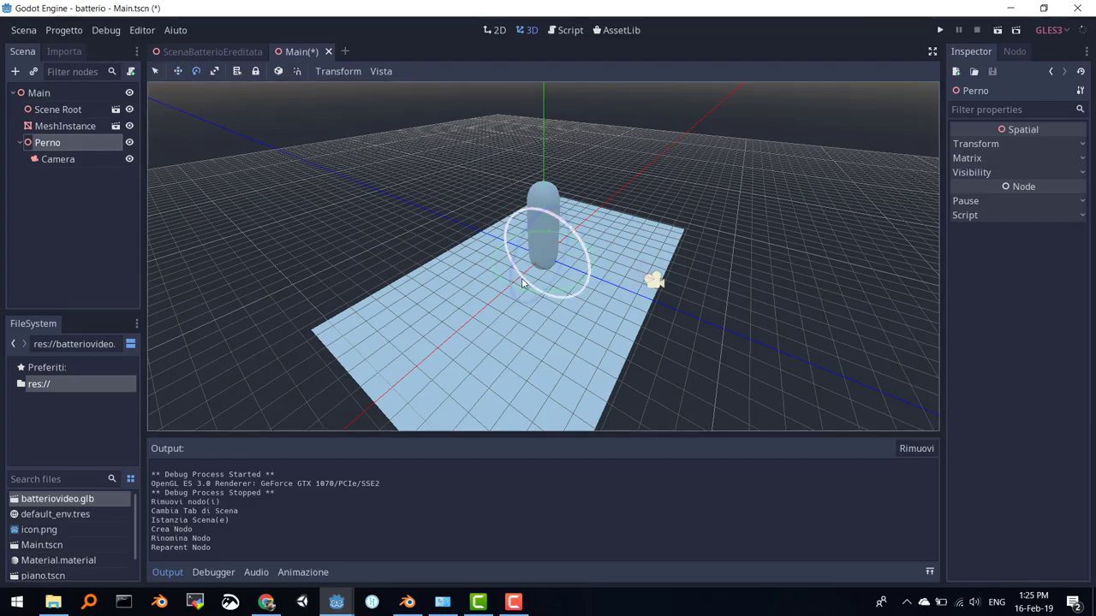
scroll(502, 266, "up", 2)
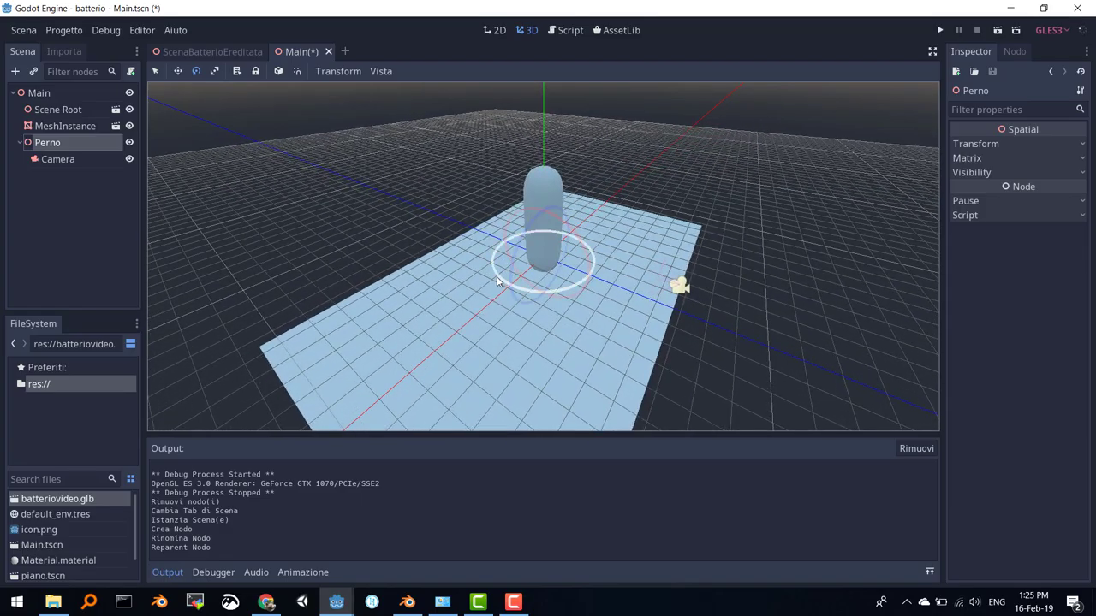
mouse_move(497, 281)
left_mouse_down()
mouse_move(566, 290)
mouse_move(535, 316)
mouse_move(478, 271)
mouse_move(489, 275)
left_mouse_up()
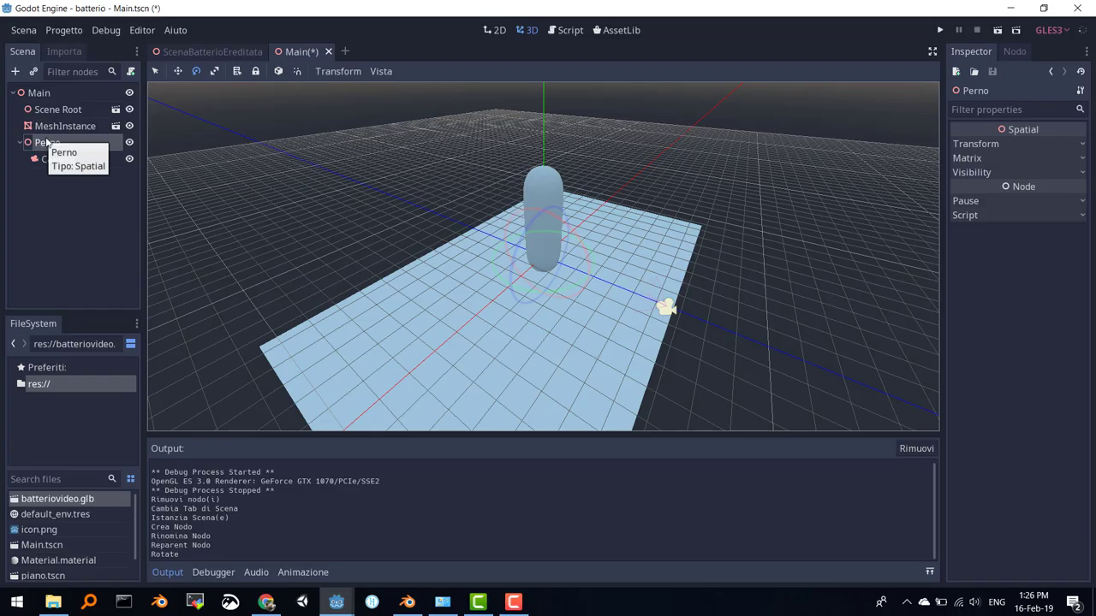
right_click(48, 143)
key("Escape")
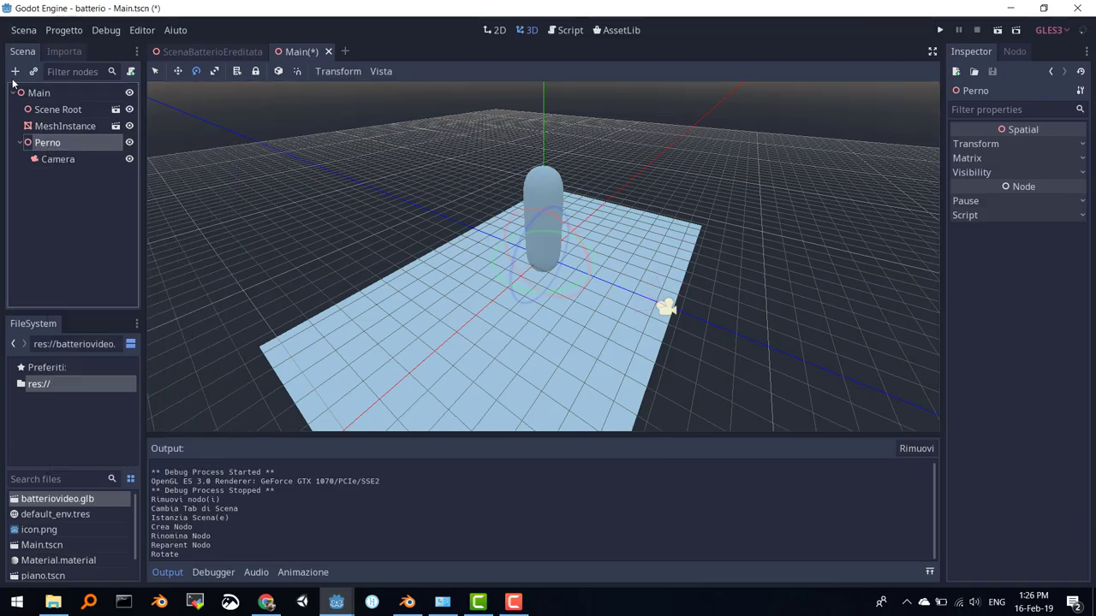
left_click(48, 96)
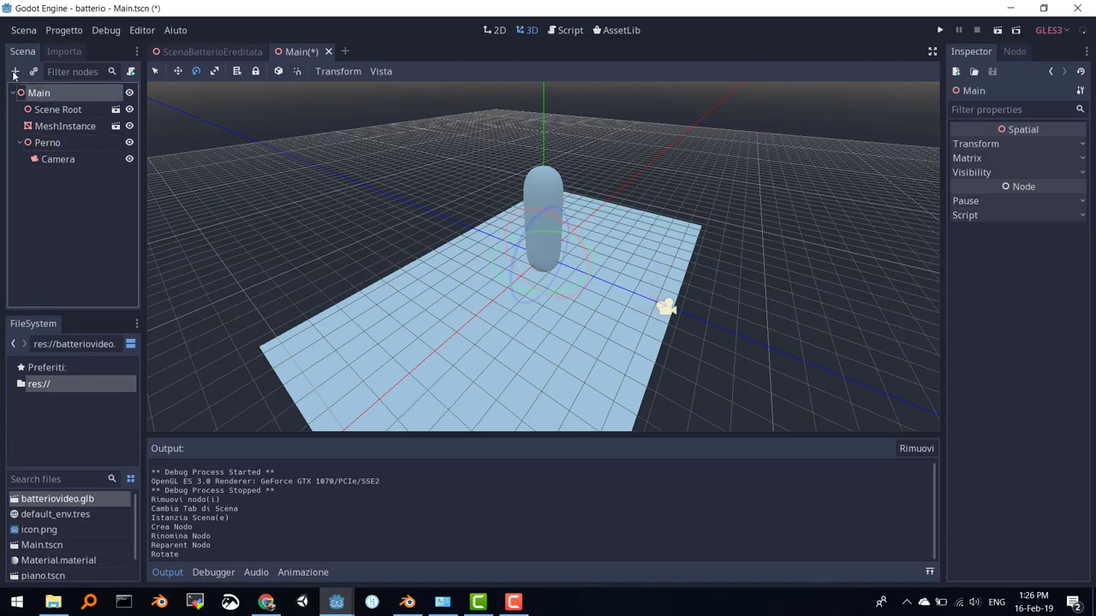
Step: Search for 'animation' and add an AnimationPlayer node under Main
left_click(15, 71)
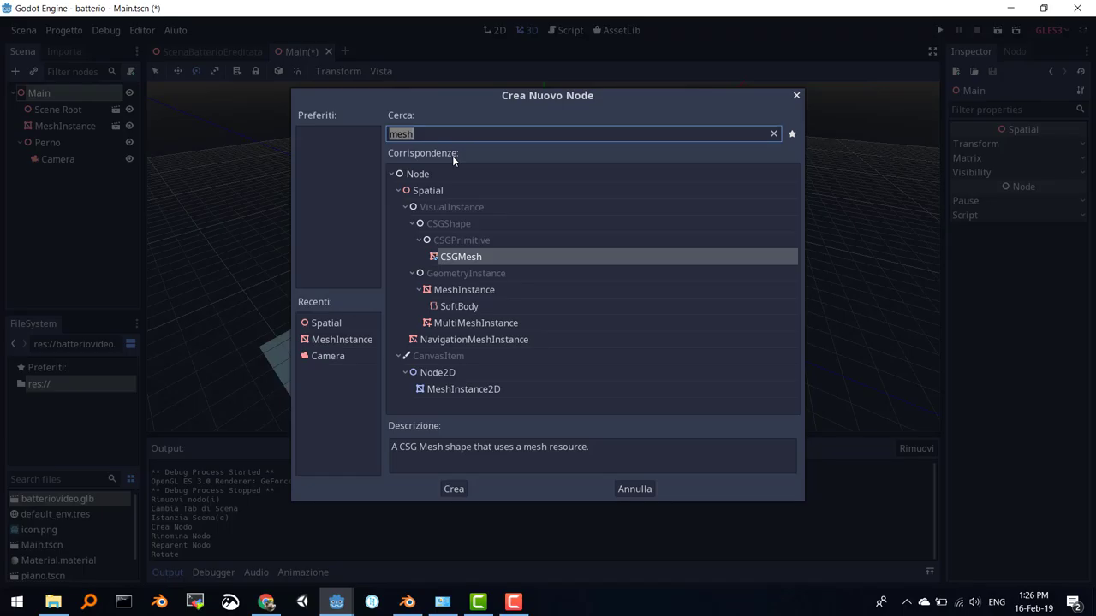
type("animation")
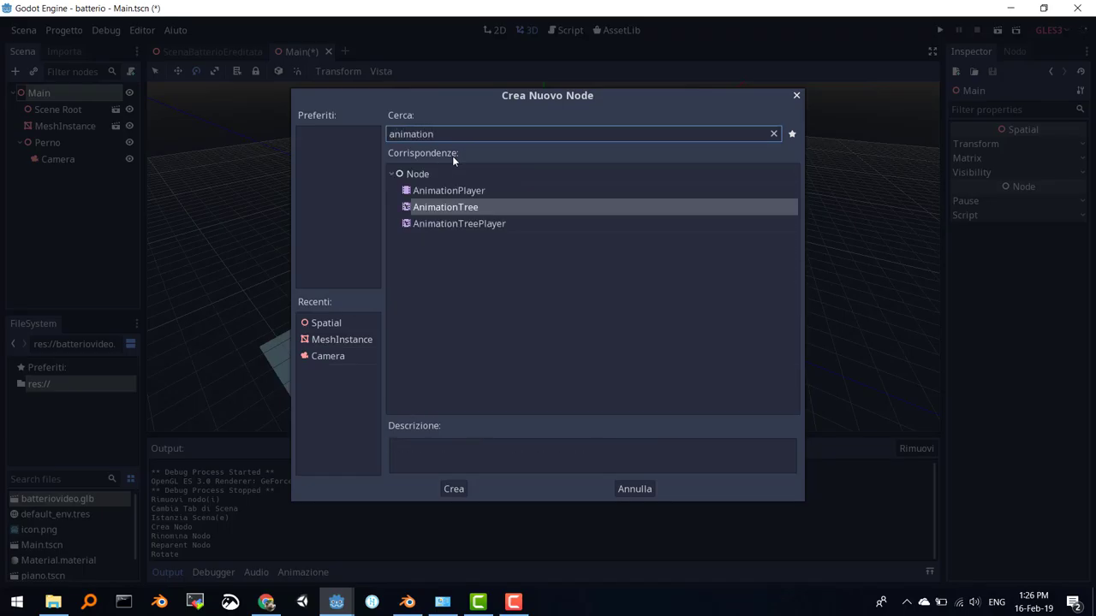
double_click(447, 190)
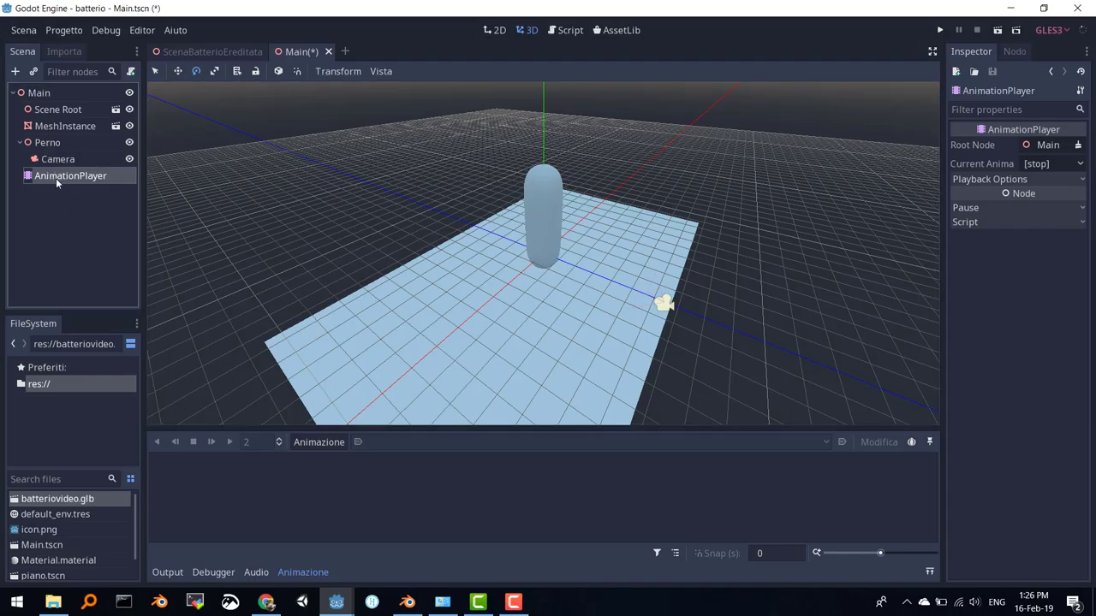
Step: Check Perno's Transform values, then select the AnimationPlayer and bring up its Animation menu
left_click(64, 144)
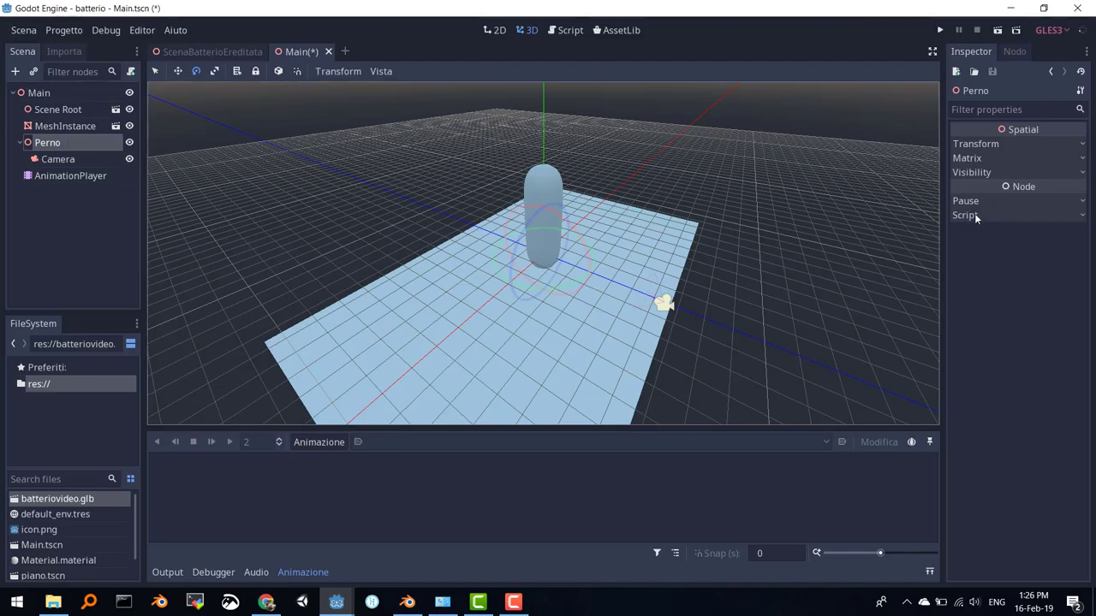
left_click(969, 146)
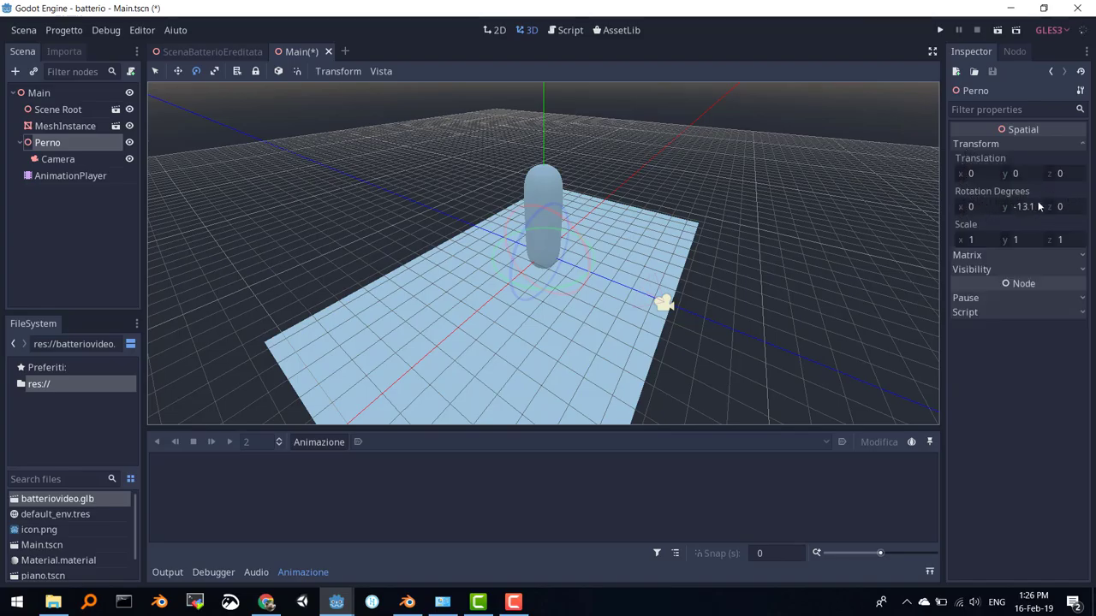
left_click(63, 176)
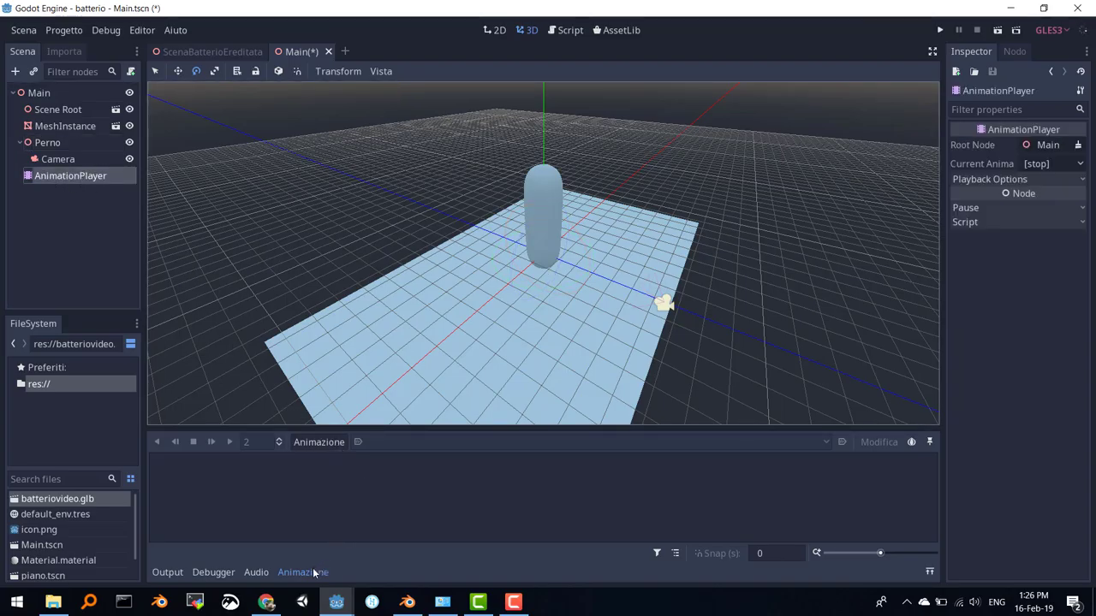
left_click(330, 442)
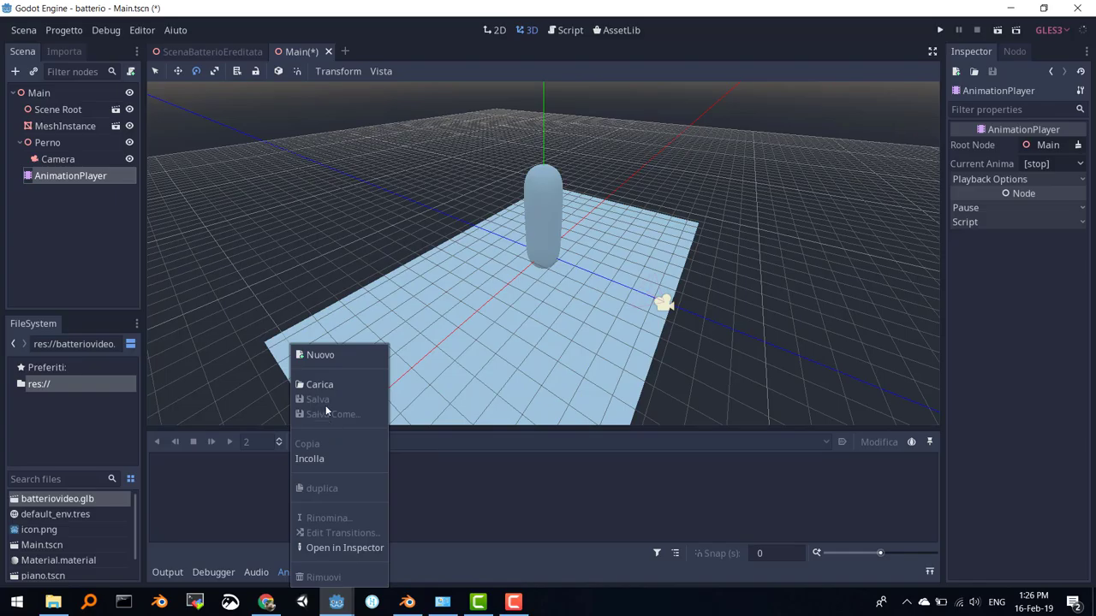
Step: Add a new 1-second animation called 'pernocamera', then reselect Perno
left_click(326, 357)
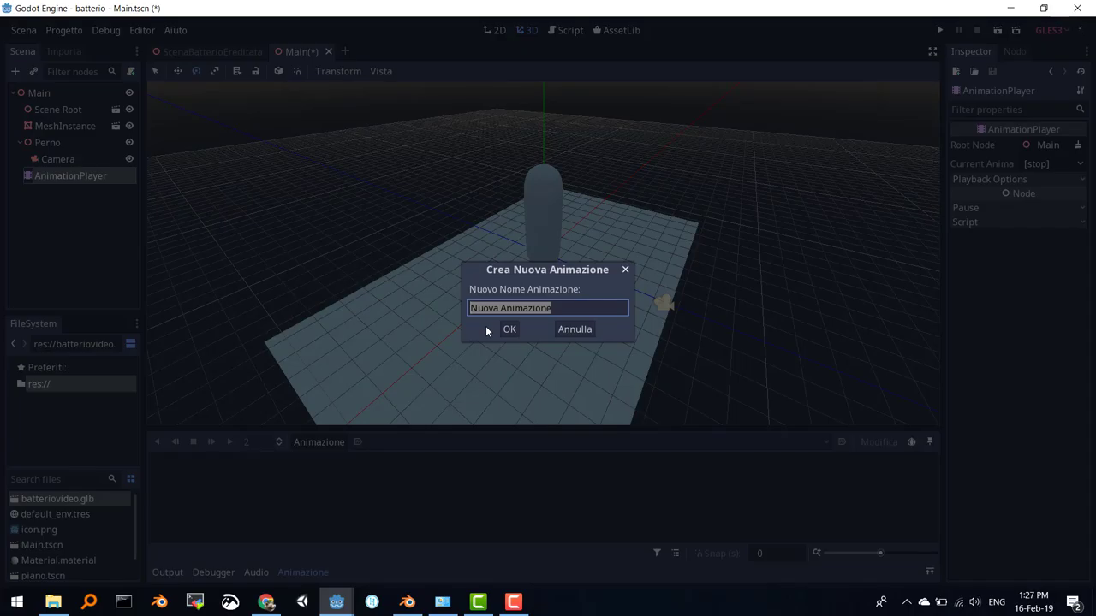
type("pernoca")
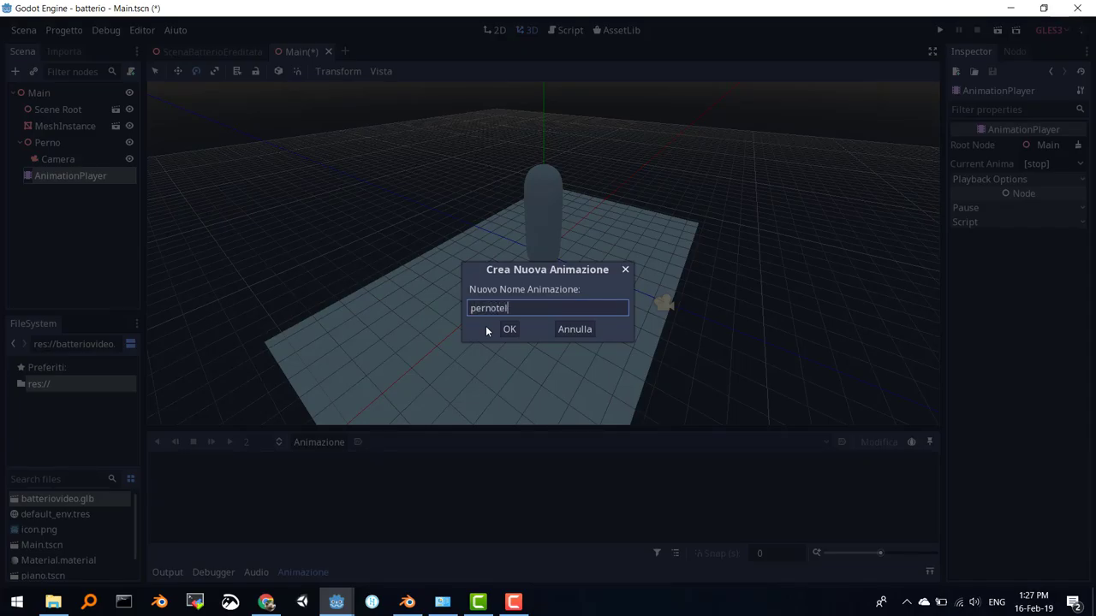
type("mera")
key("Return")
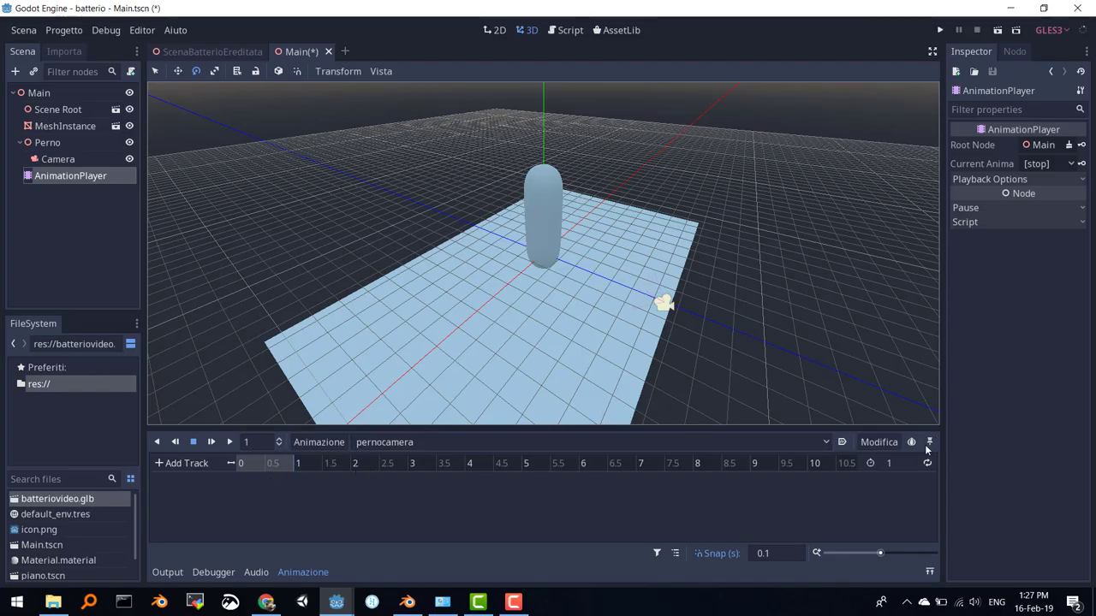
left_click(48, 144)
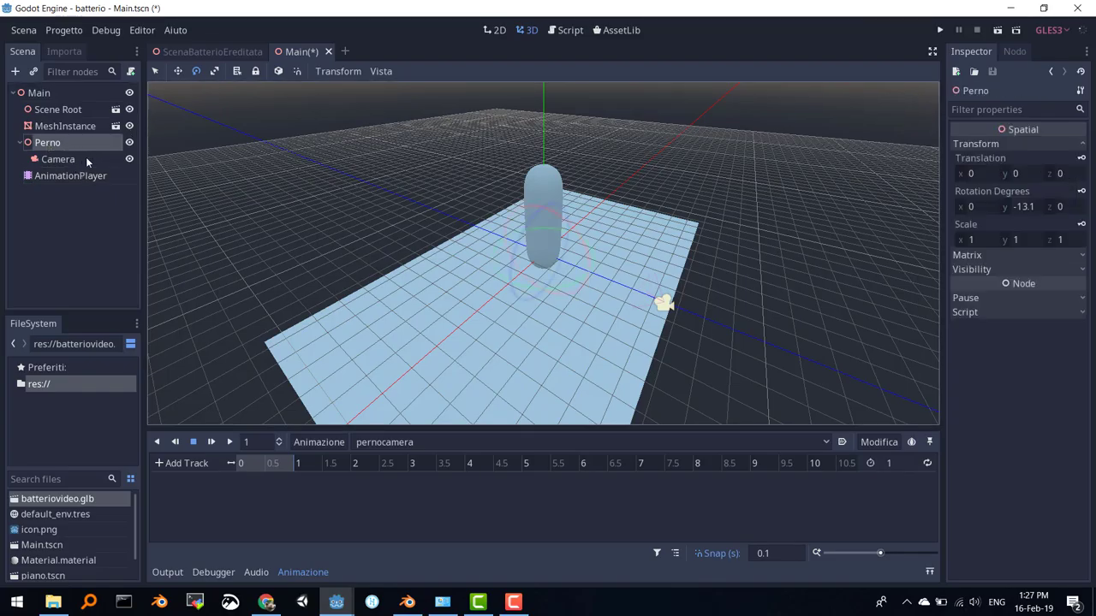
Step: Set Perno's Rotation Degrees Y to 0 and key it in a new rotation_degrees track
left_click(49, 144)
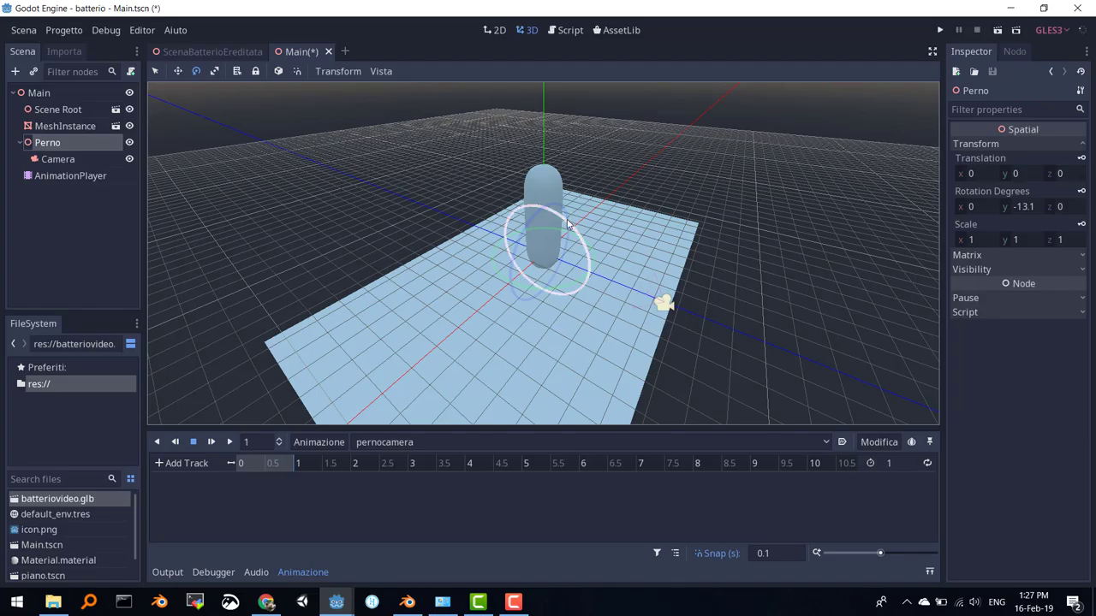
left_click(1023, 209)
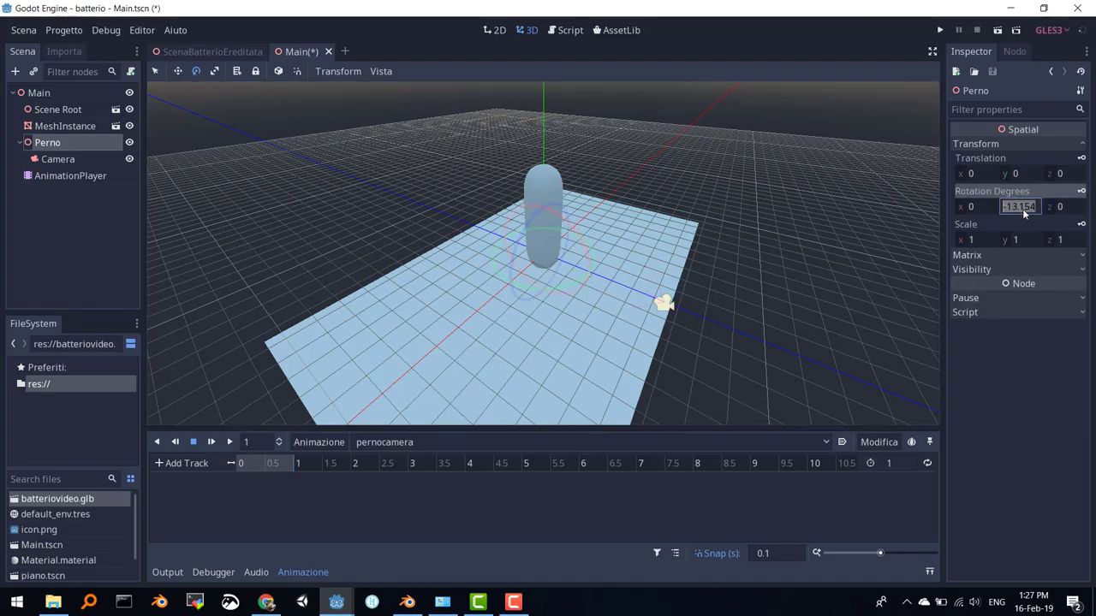
type("0")
key("Return")
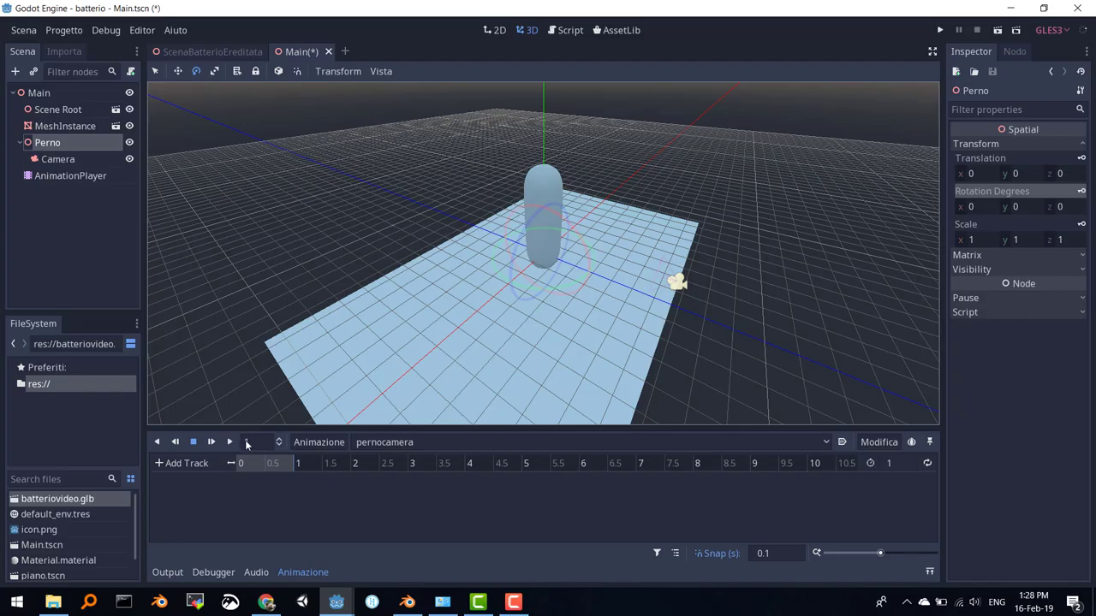
left_click(1081, 193)
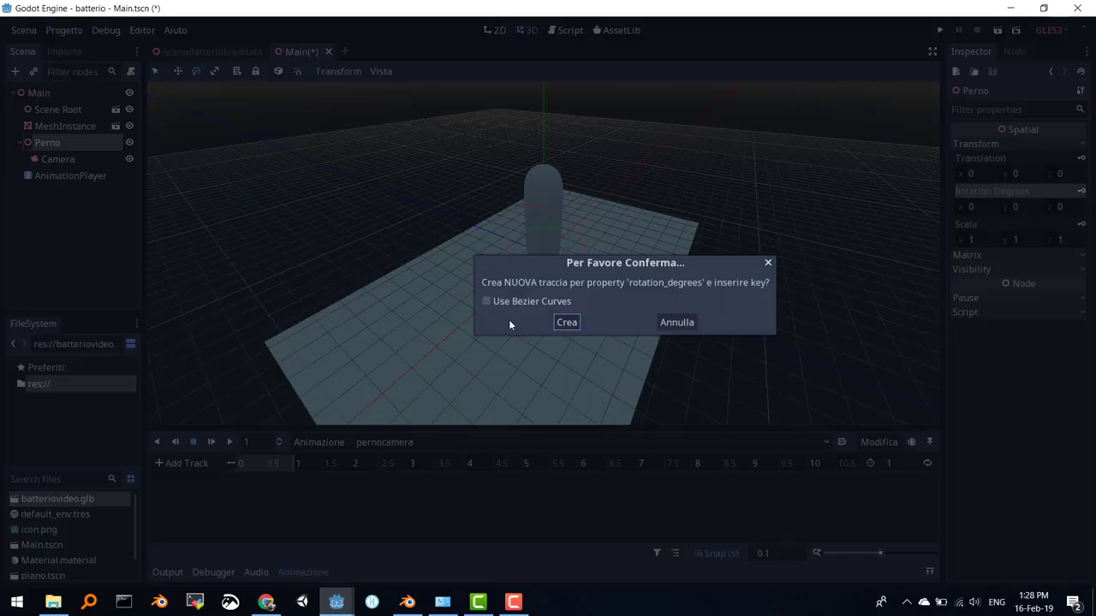
left_click(566, 322)
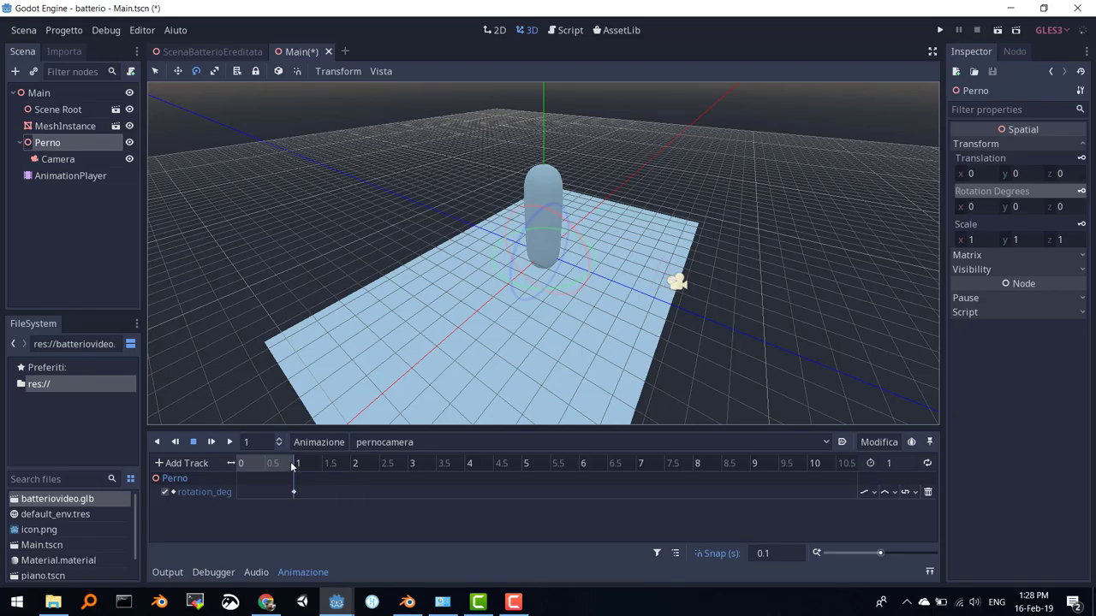
Step: Set the pernocamera animation length to 4 seconds
left_click(887, 462)
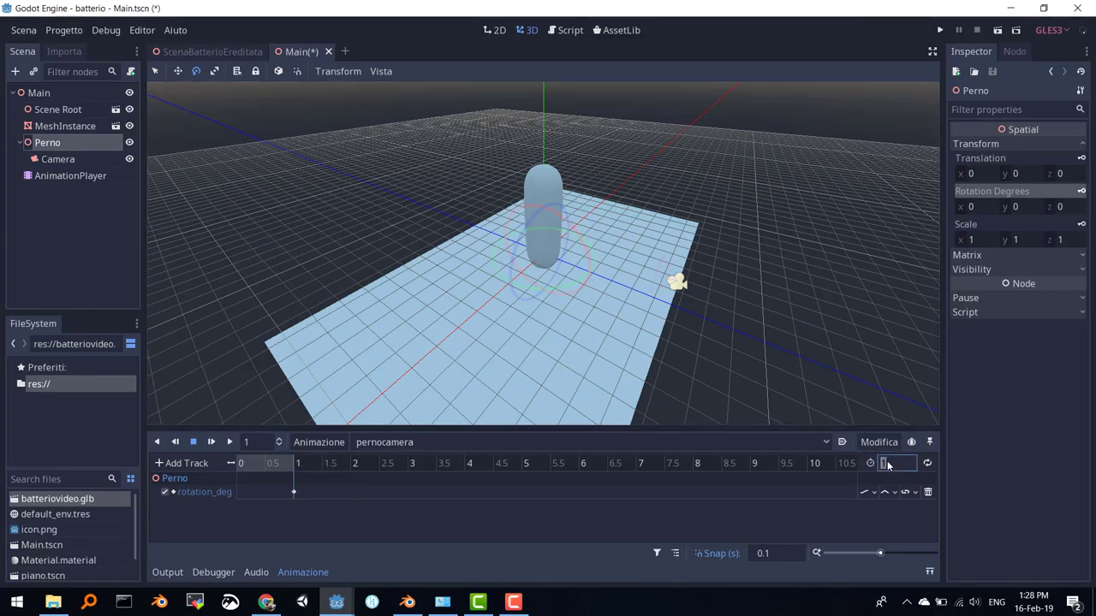
type("4")
key("Return")
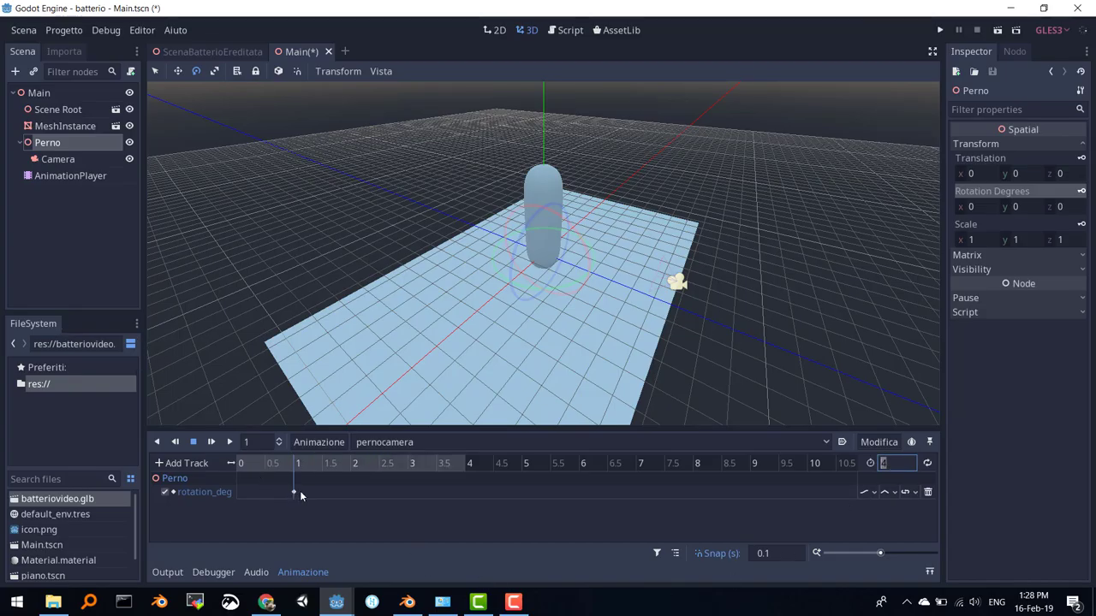
Step: Move the rotation key to time 0, set its Y value to 90, then switch to the 2D view
left_click_drag(293, 492, 264, 495)
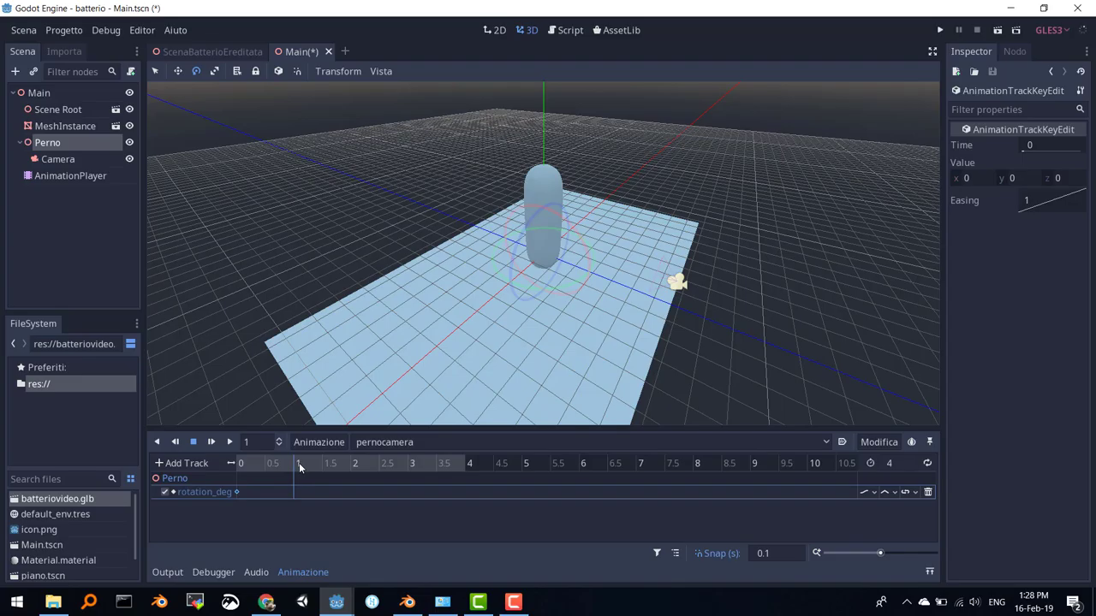
left_click(240, 478)
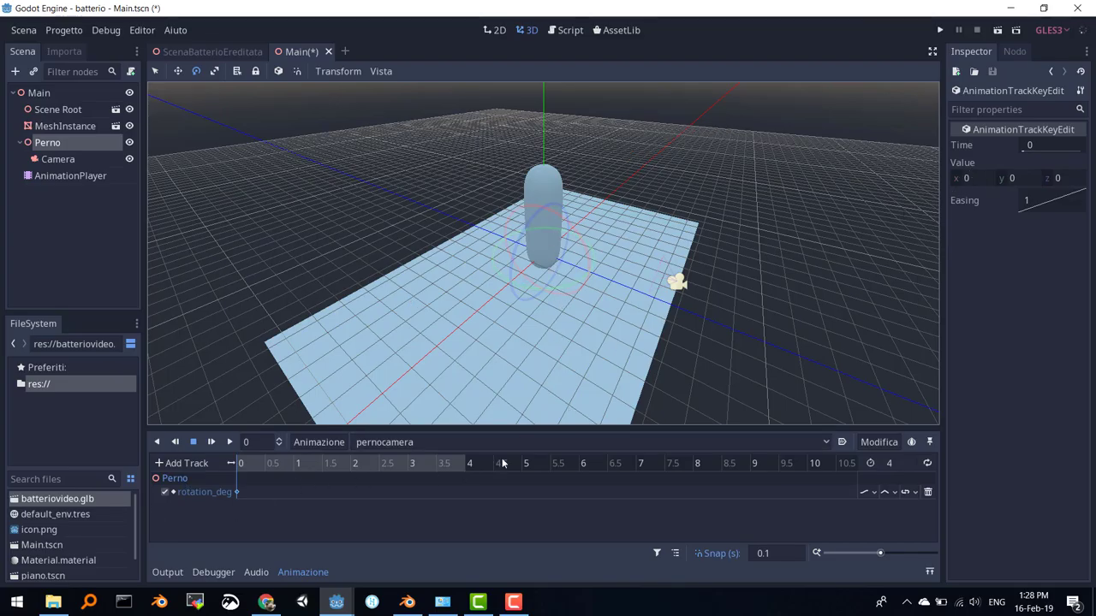
left_click(293, 463)
left_click(1015, 177)
type("90")
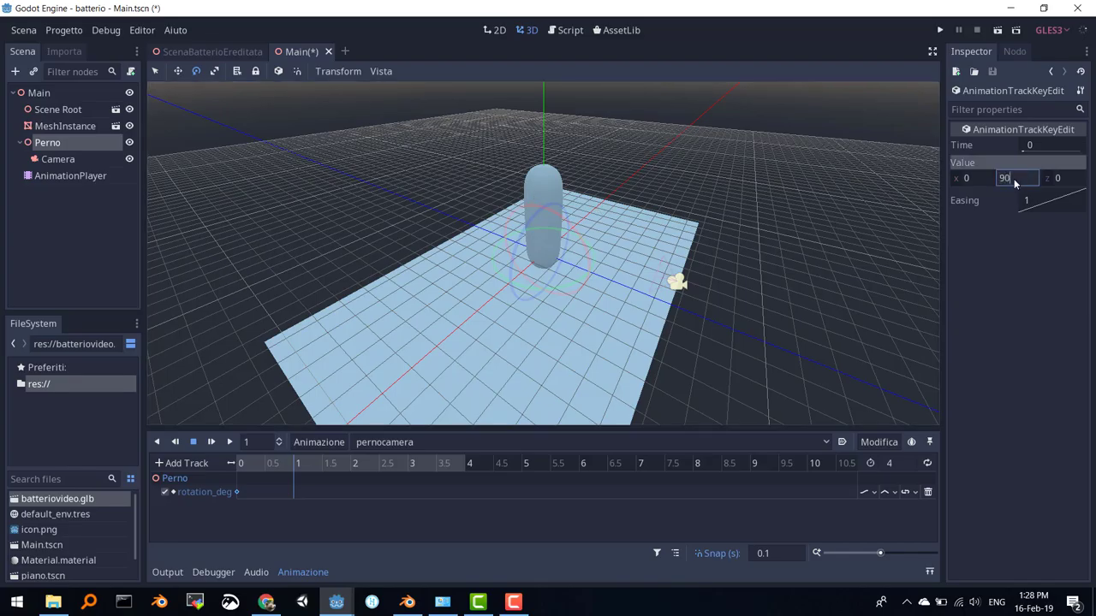
key("Return")
key("Tab")
key("Return")
key("ctrl+F1")
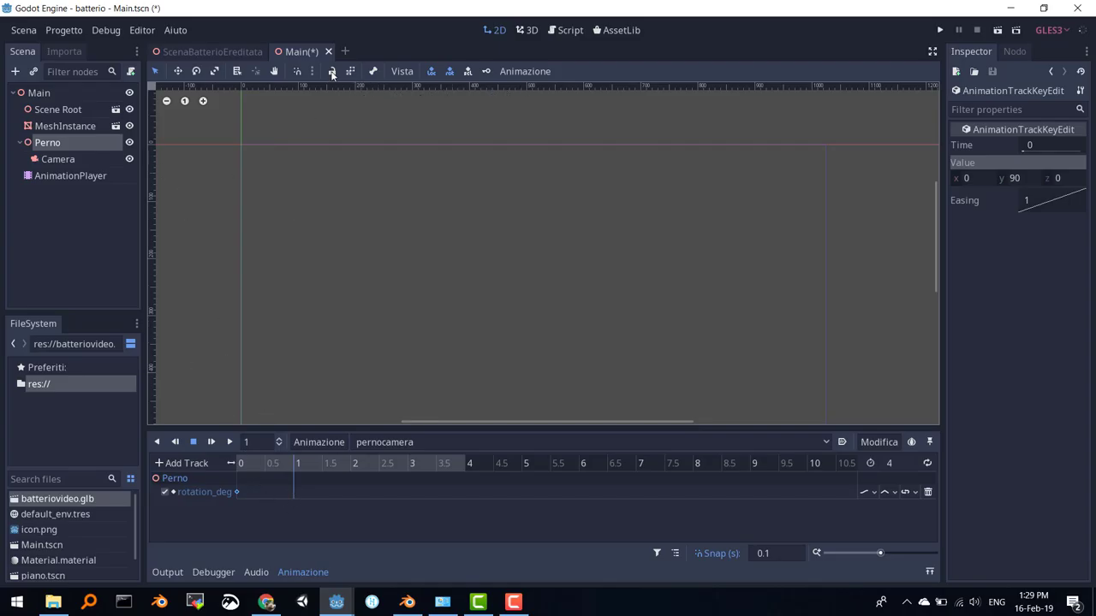
Step: Switch back to the 3D viewport and select the rotation key at 1 second
scroll(274, 249, "down", 1)
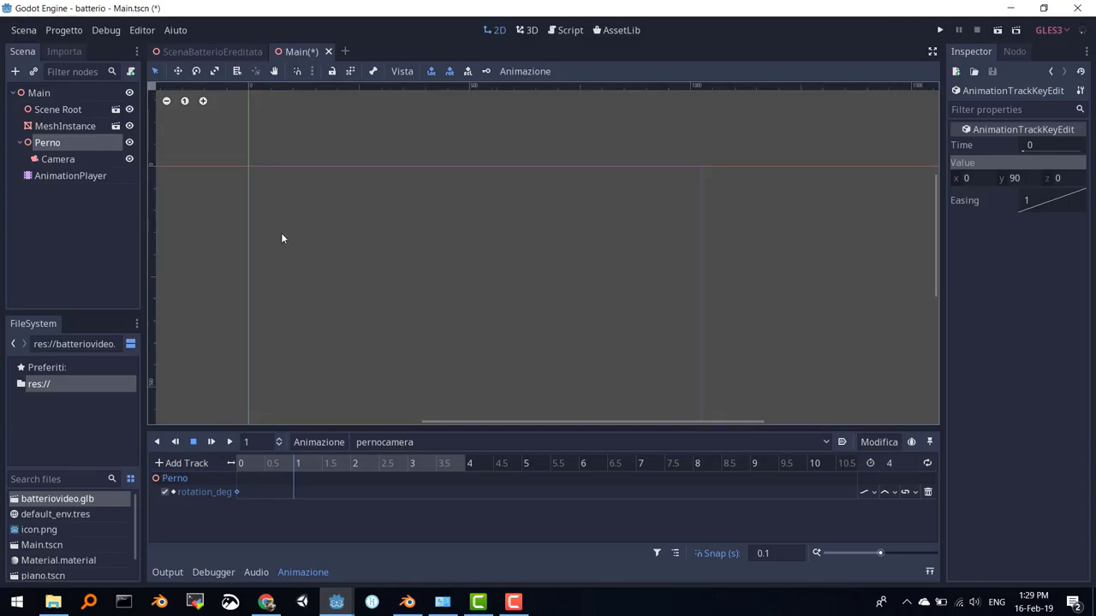
scroll(280, 232, "down", 1)
scroll(293, 247, "down", 3)
scroll(297, 231, "down", 1)
scroll(274, 219, "up", 2)
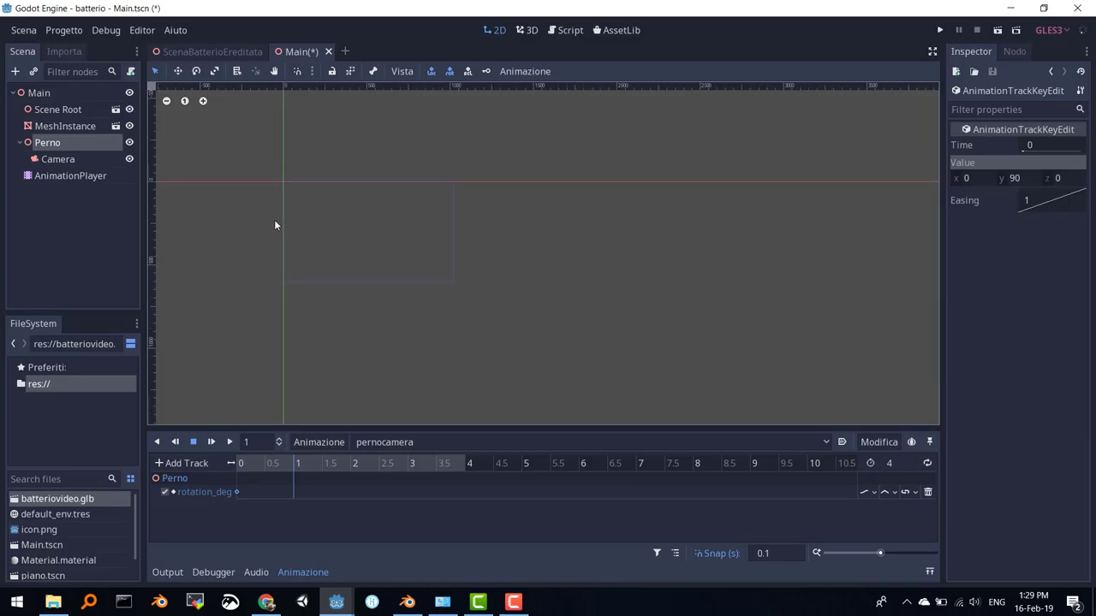
scroll(269, 215, "up", 1)
scroll(269, 215, "up", 1)
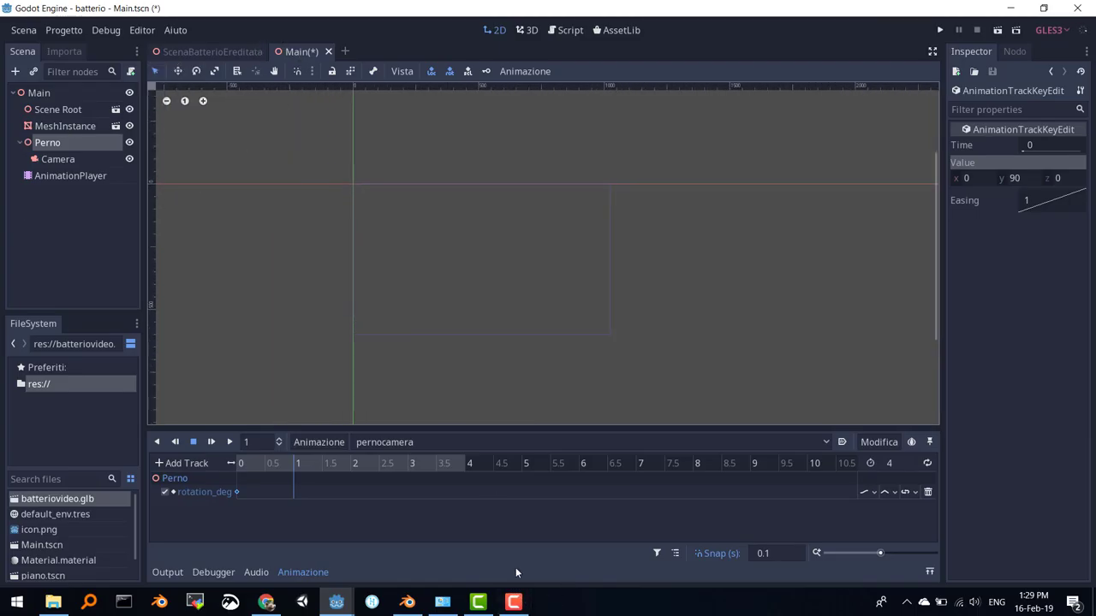
key("ctrl+F2")
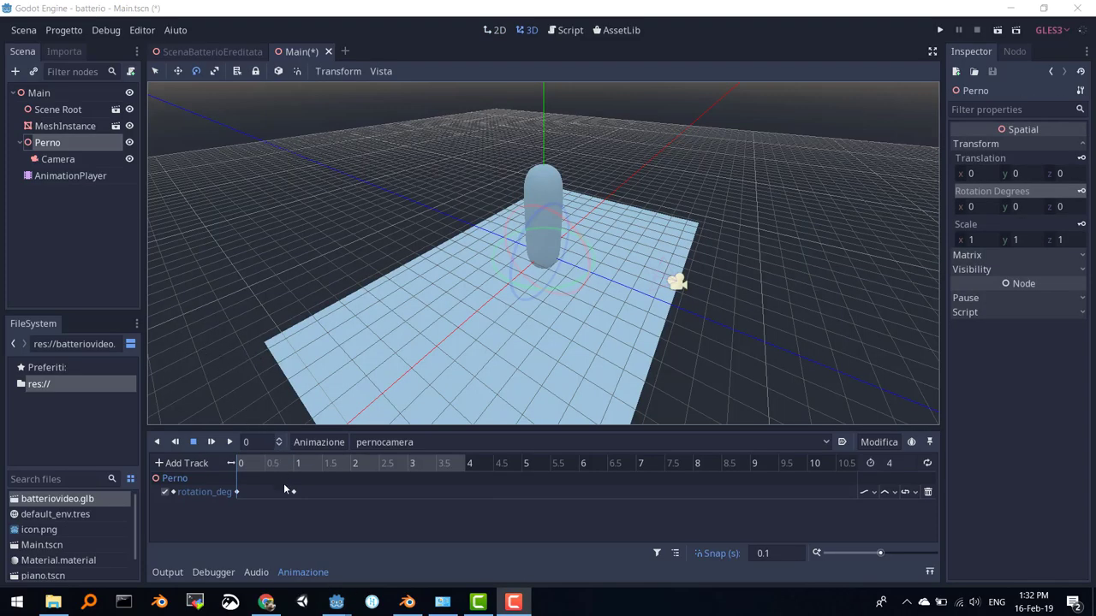
left_click(292, 493)
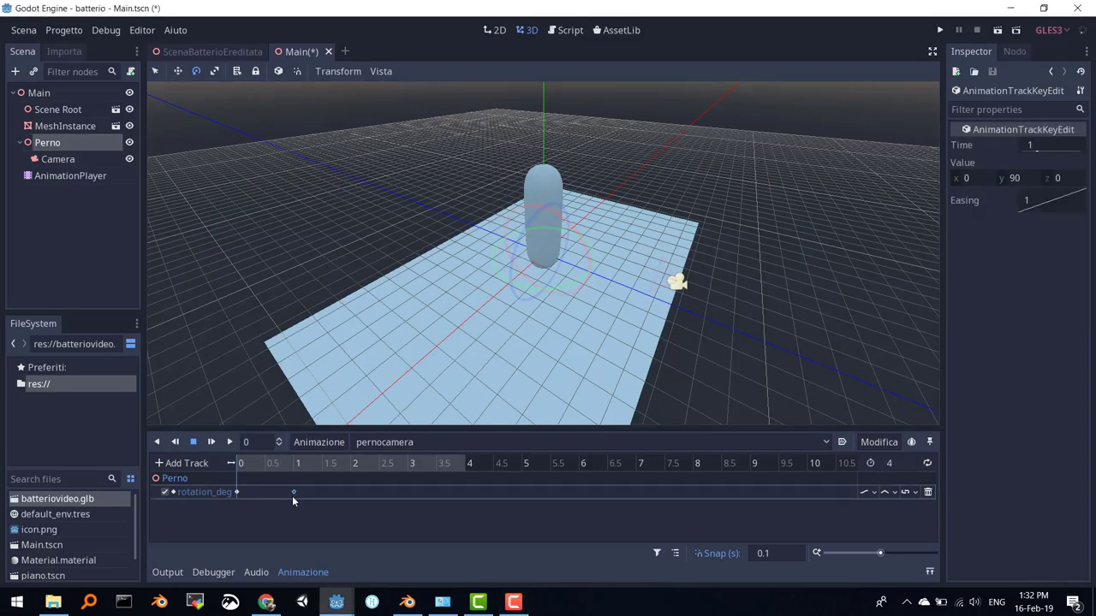
Step: Delete the 1-second rotation key, cancel the accidental track rename, and reselect Perno
key("Delete")
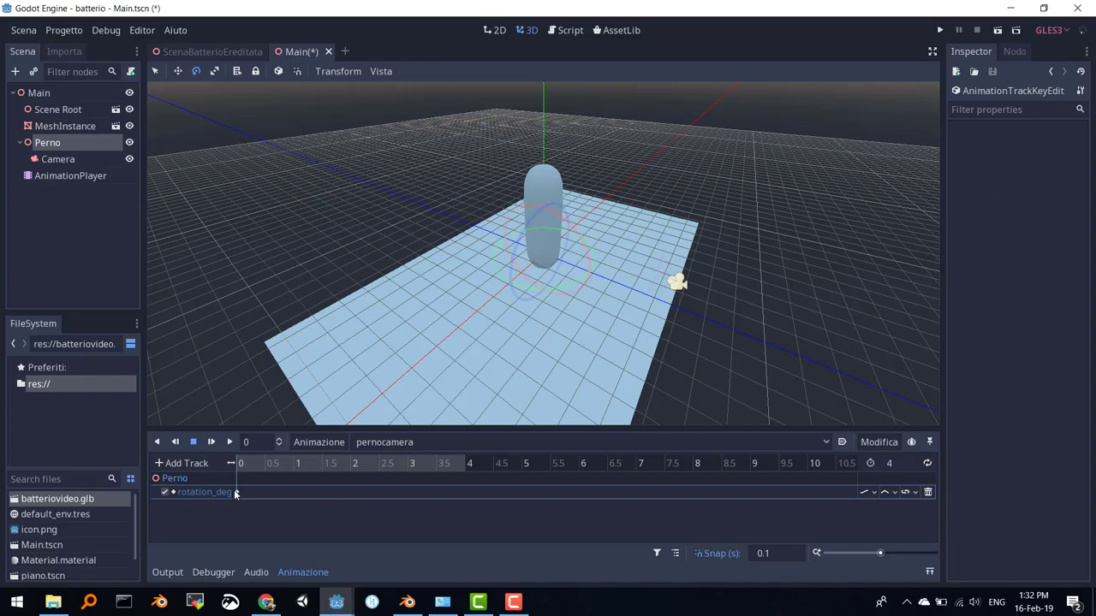
double_click(236, 494)
left_click(236, 492)
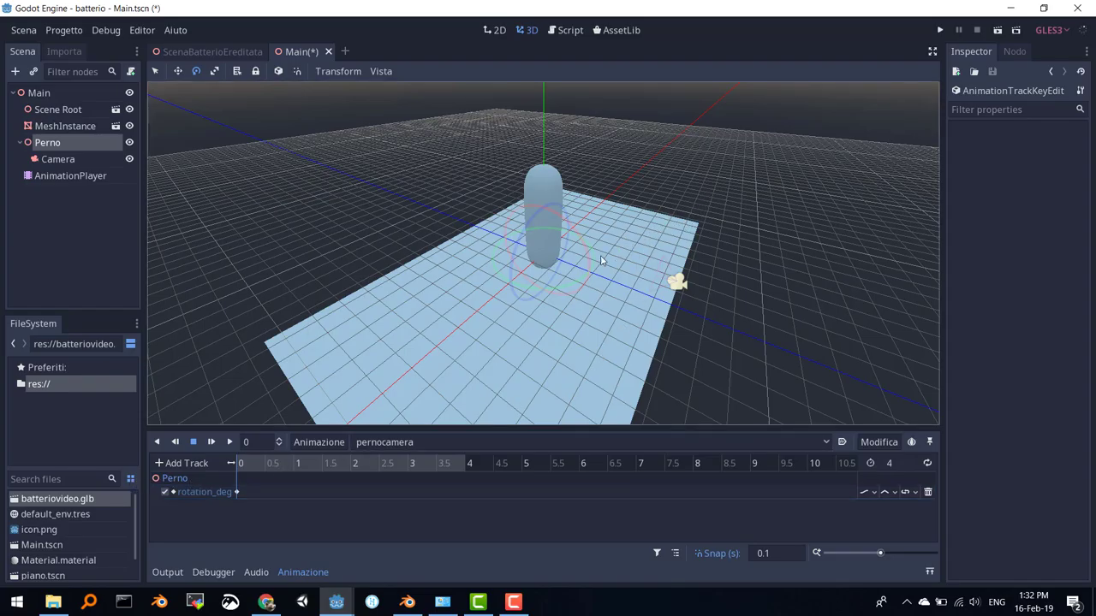
left_click(73, 137)
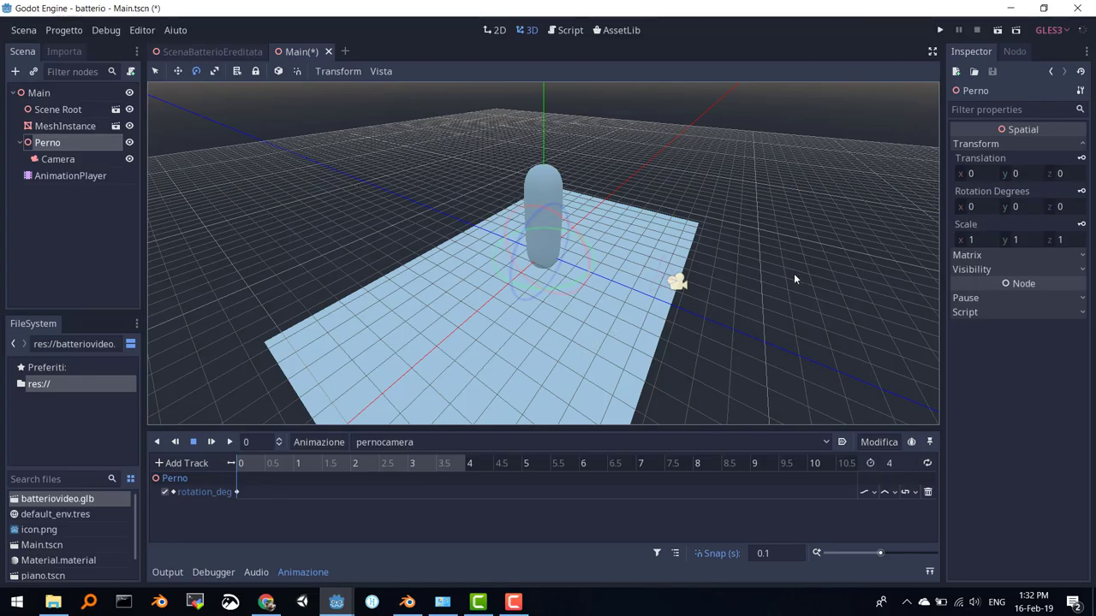
Step: At the 1-second mark, set Perno's Y rotation to 90 and key it
left_click(292, 464)
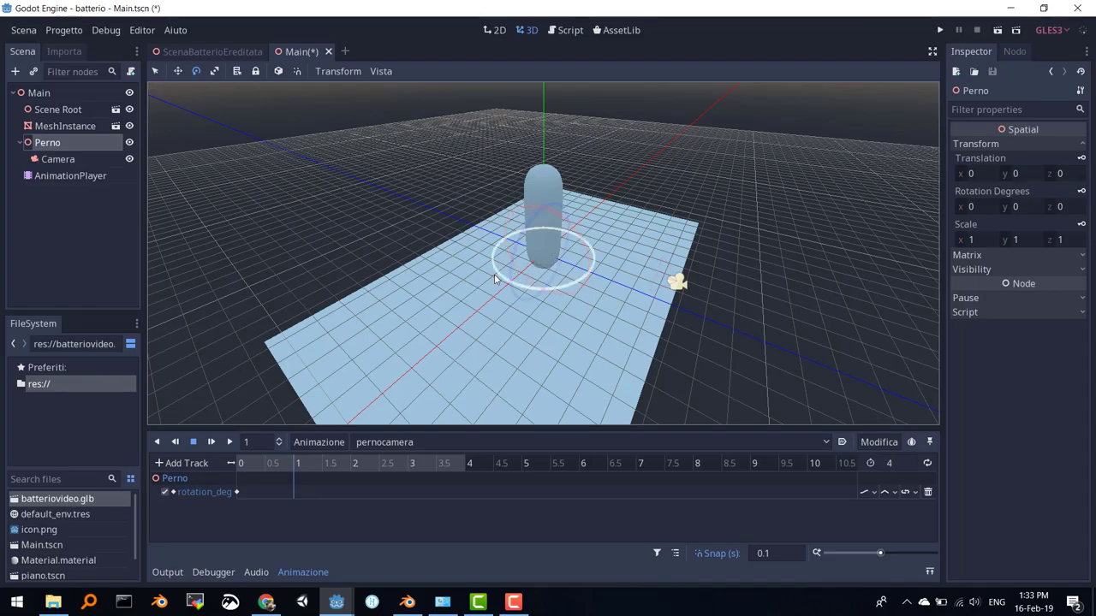
mouse_move(495, 274)
left_mouse_down()
mouse_move(556, 291)
mouse_move(646, 291)
left_mouse_up()
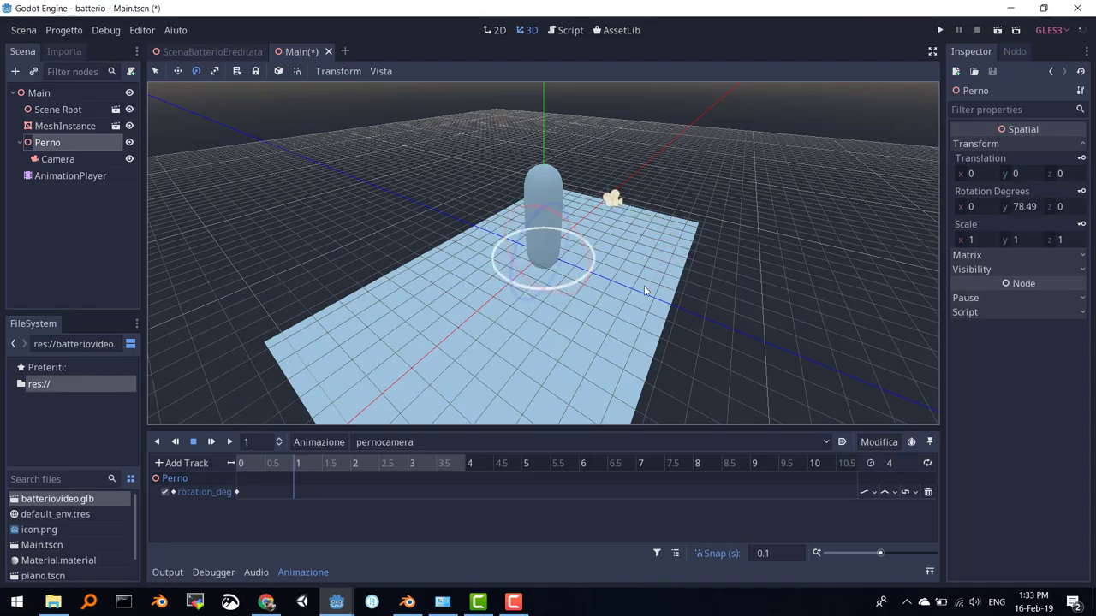
left_click(1026, 207)
type("90")
key("Return")
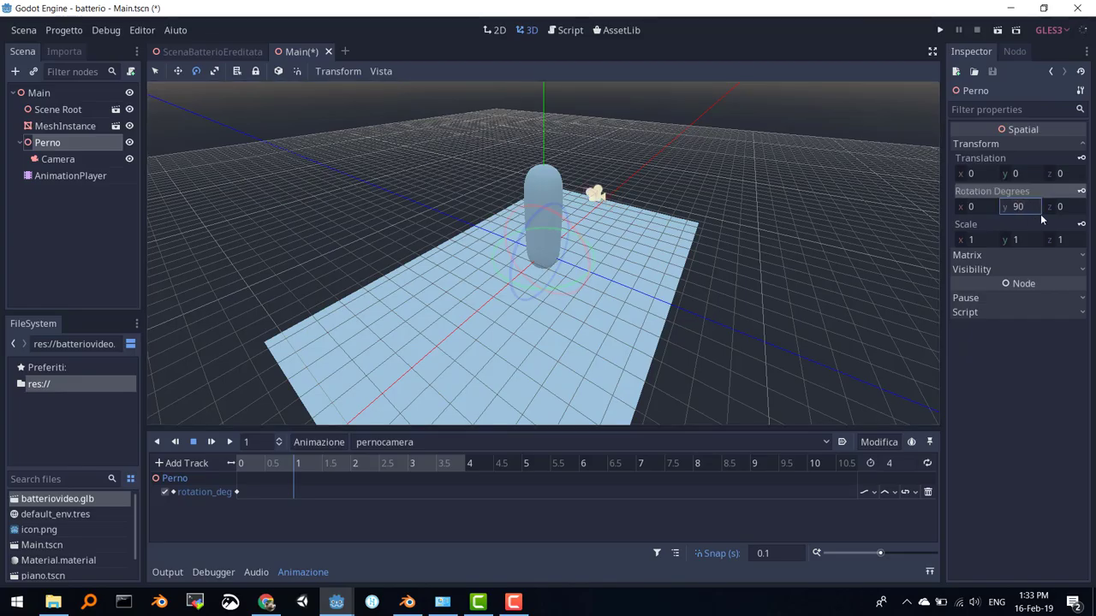
left_click(1080, 193)
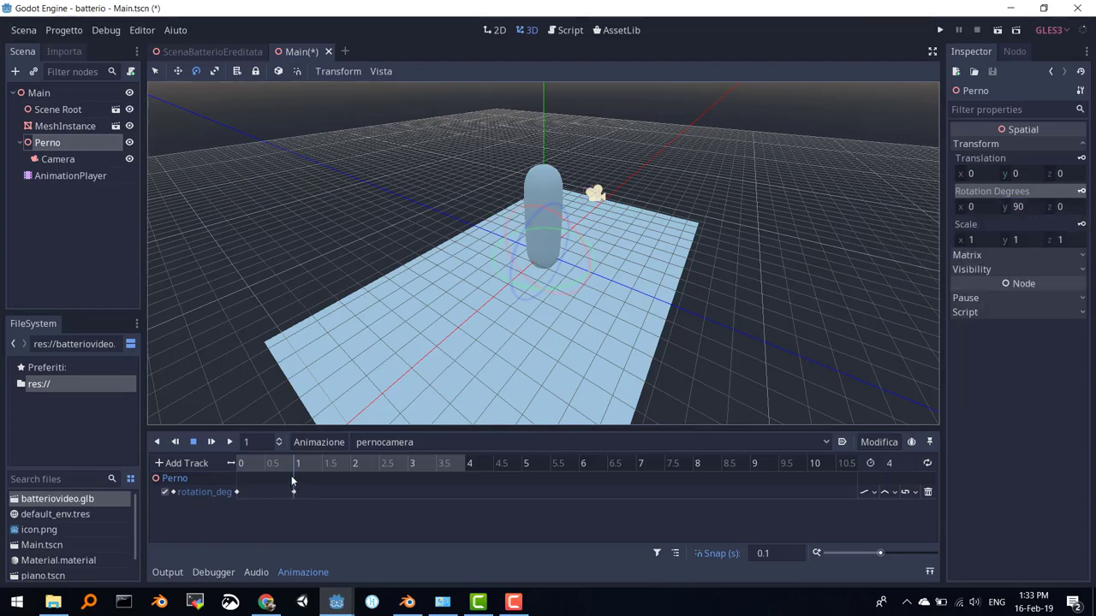
Step: Scrub to preview the rotation, then set Perno's Y rotation to 180 at 2 seconds
left_click_drag(293, 471, 272, 467)
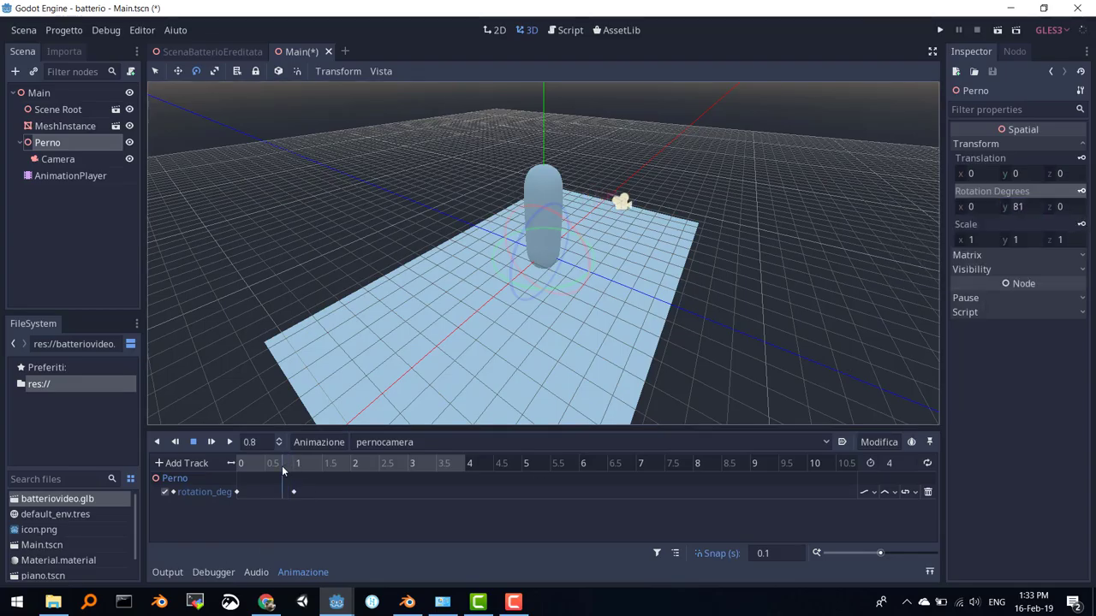
mouse_move(273, 467)
left_mouse_down()
mouse_move(229, 483)
mouse_move(296, 486)
left_mouse_up()
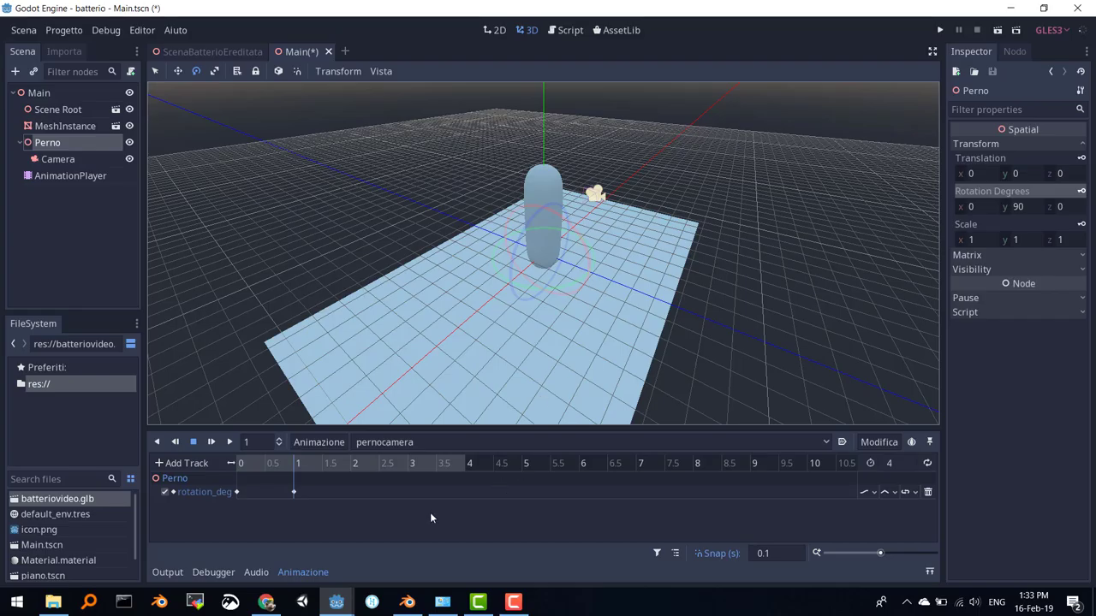
left_click(350, 469)
left_click(1018, 208)
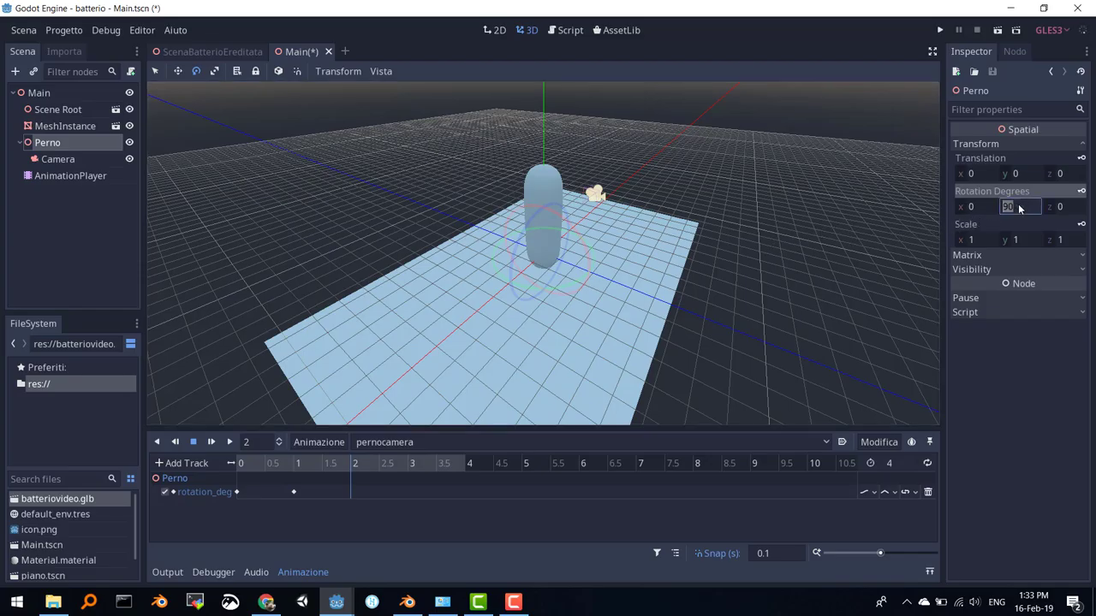
type("180")
key("Tab")
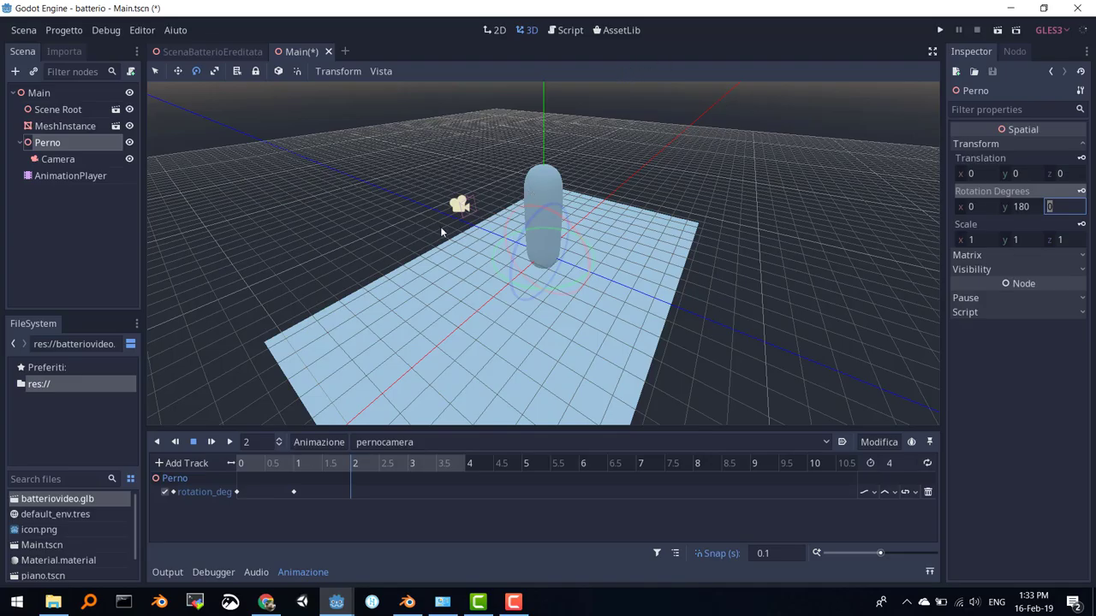
Step: Key the 180° rotation at 2 seconds, then key Y rotation 270 at 3 seconds
left_click(1081, 192)
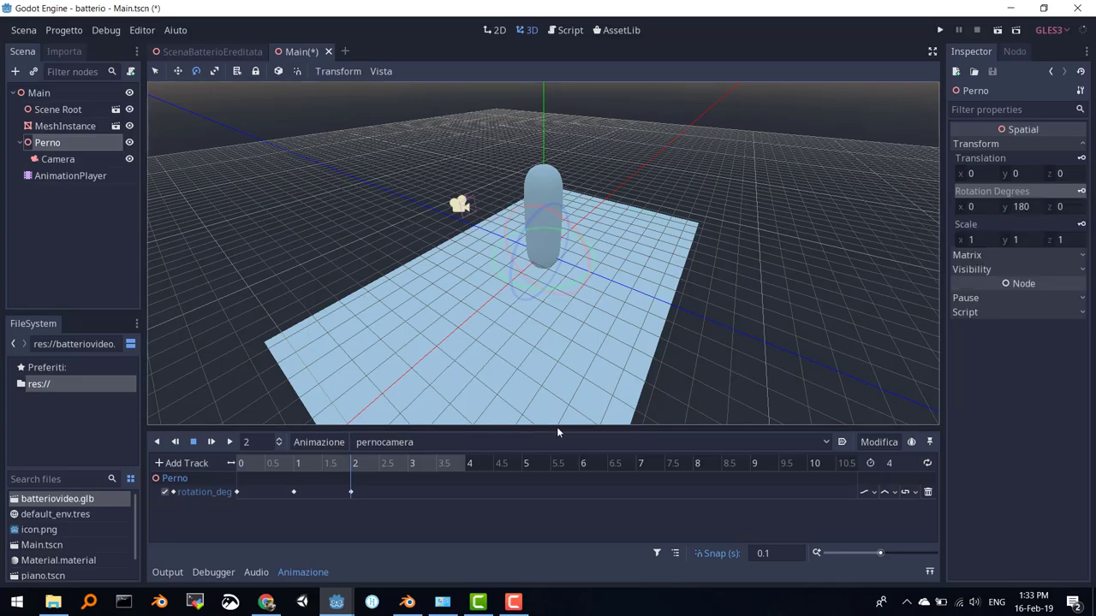
left_click(408, 464)
left_click(1013, 206)
type("27")
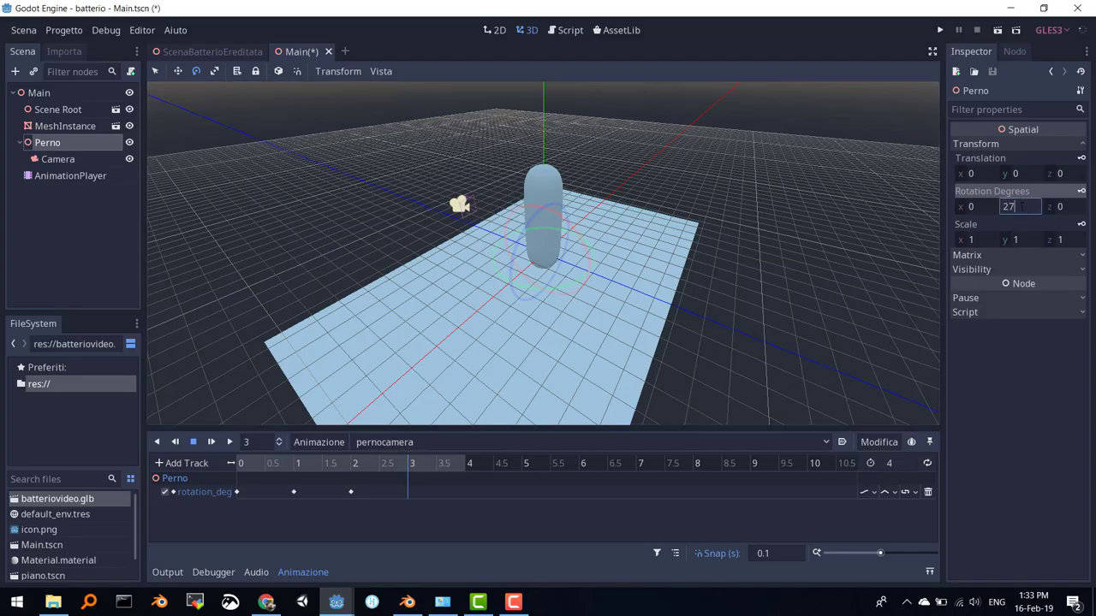
type("0")
left_click(1057, 208)
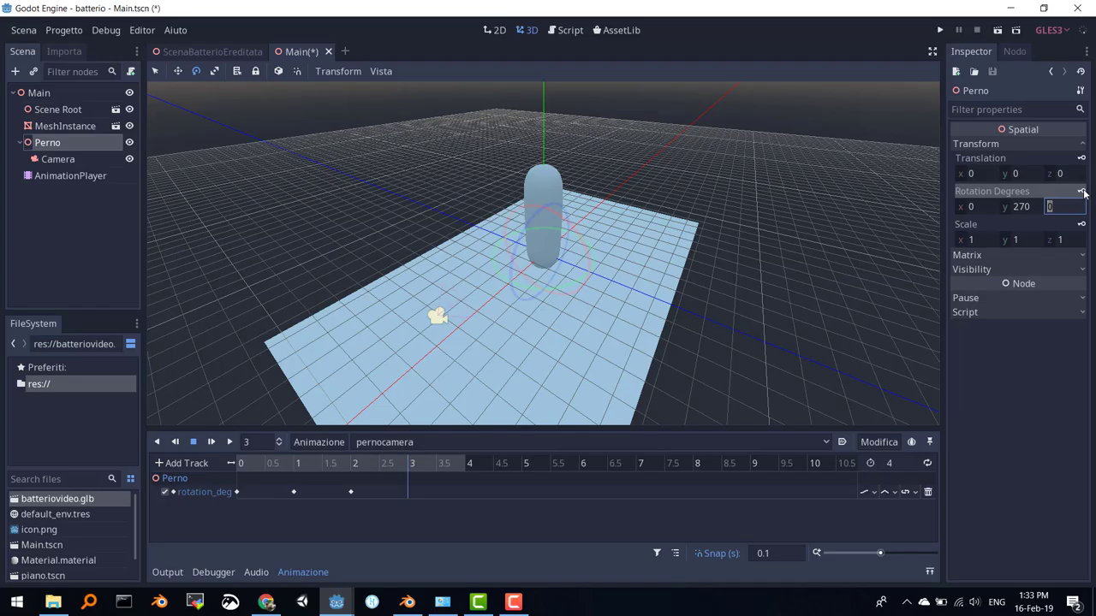
left_click(1083, 194)
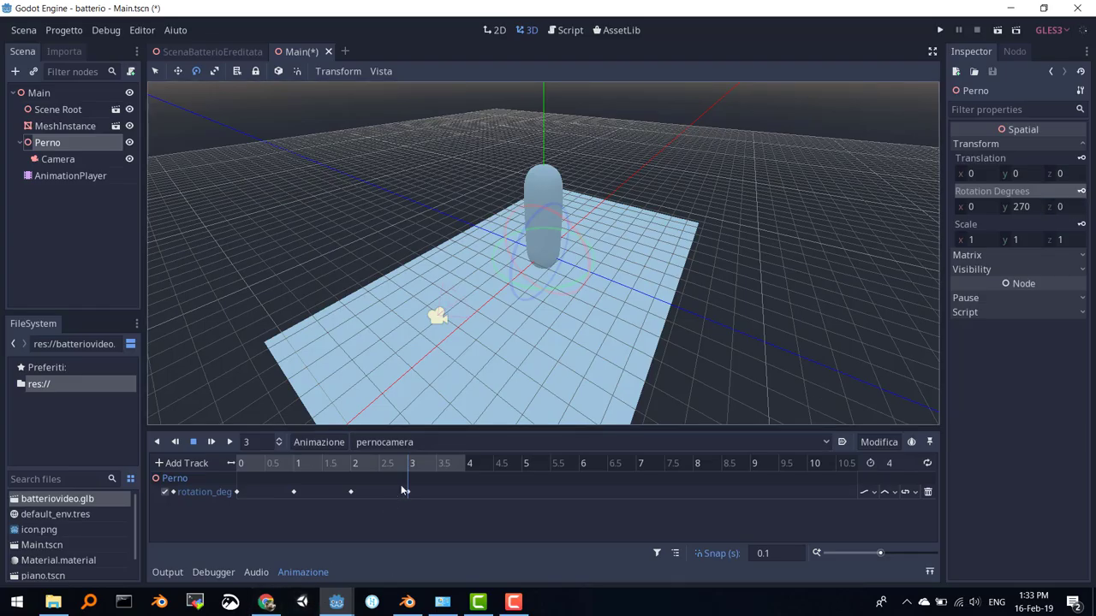
Step: Set Perno's Y rotation to 360 at 4 seconds and key it
left_click(466, 468)
left_click(1029, 207)
type("3")
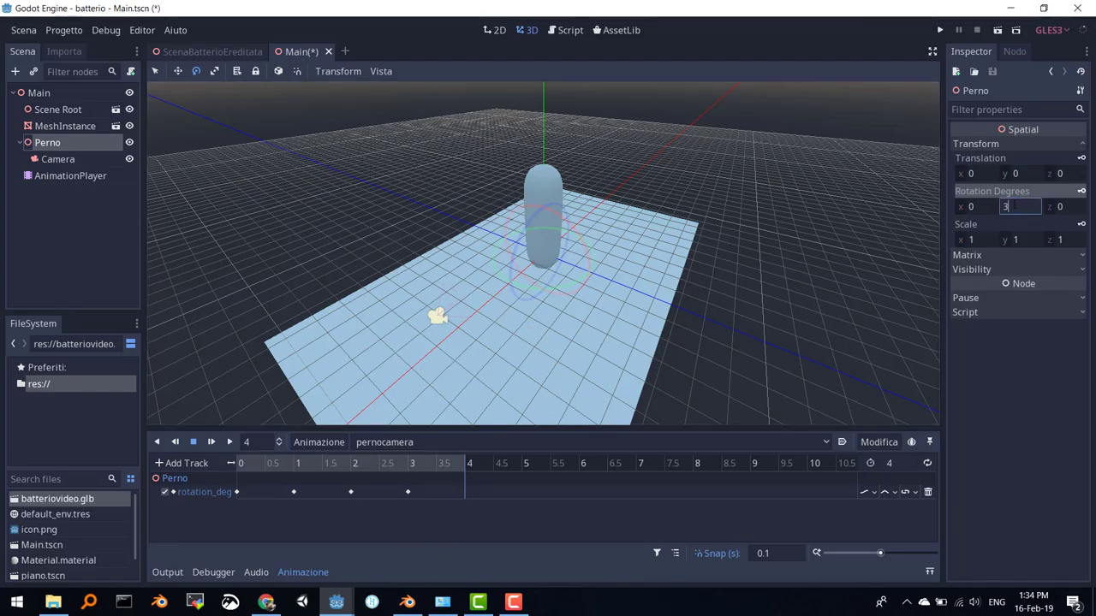
type("60")
key("Return")
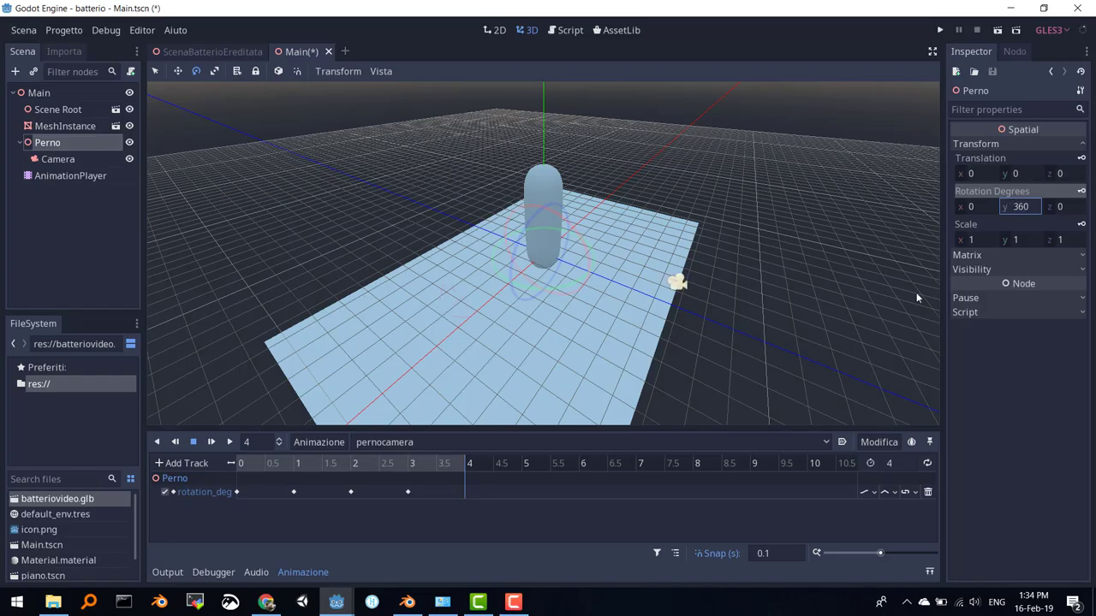
left_click(1082, 193)
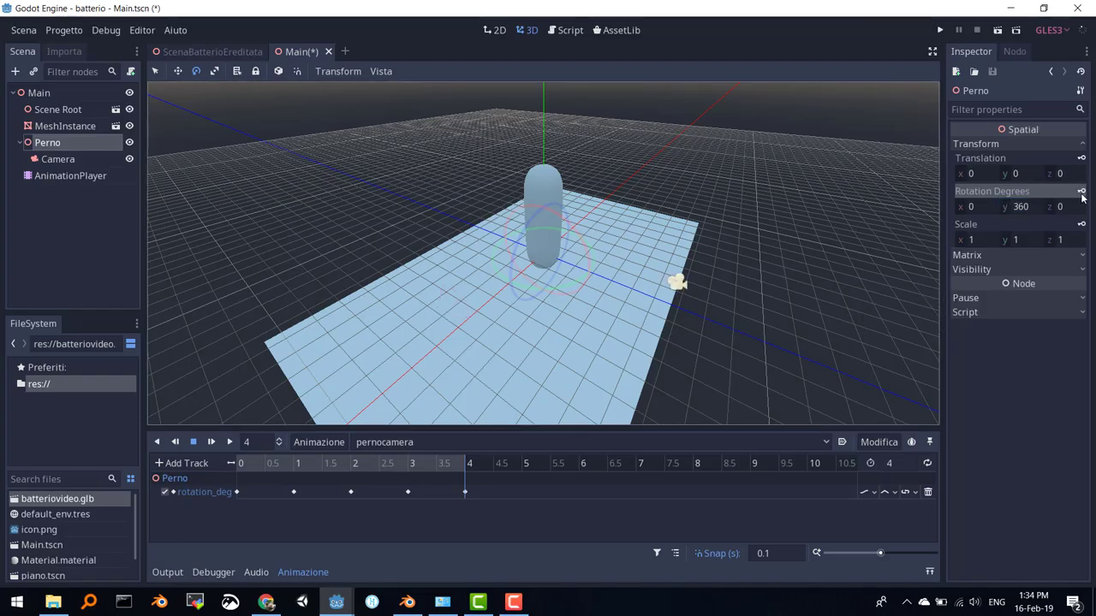
Step: Preview the pernocamera orbit, enable looping, then save and test-run the project from Main
left_click(229, 443)
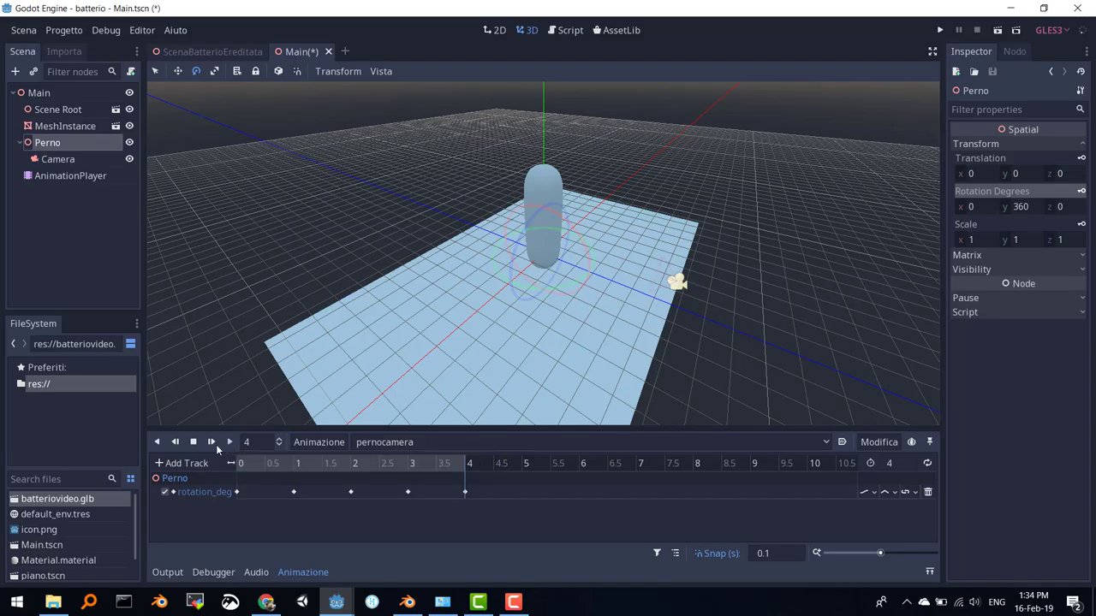
left_click(210, 443)
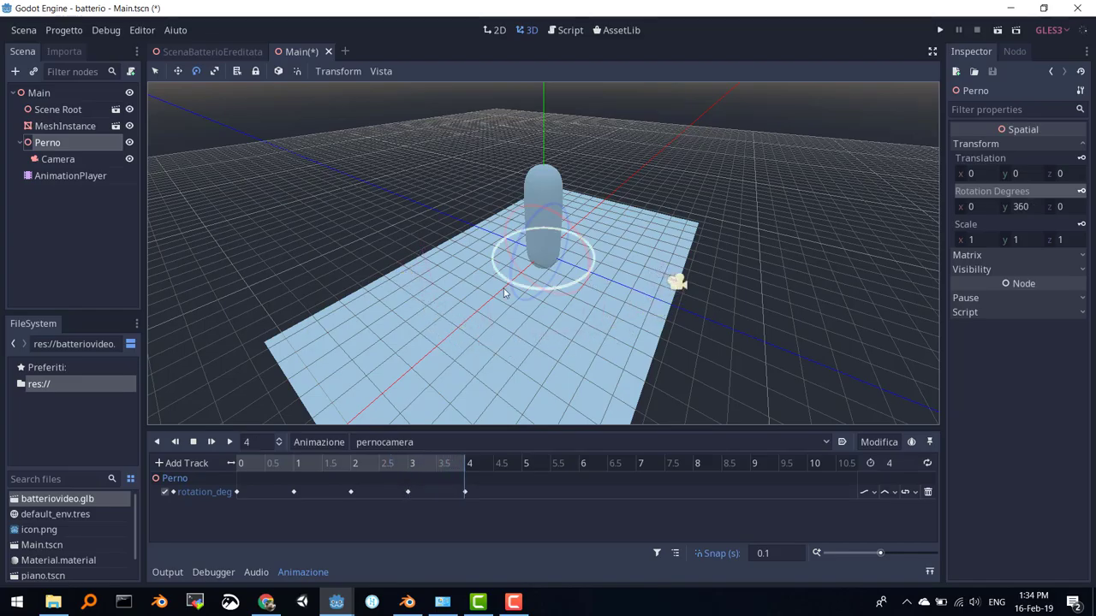
left_click(926, 463)
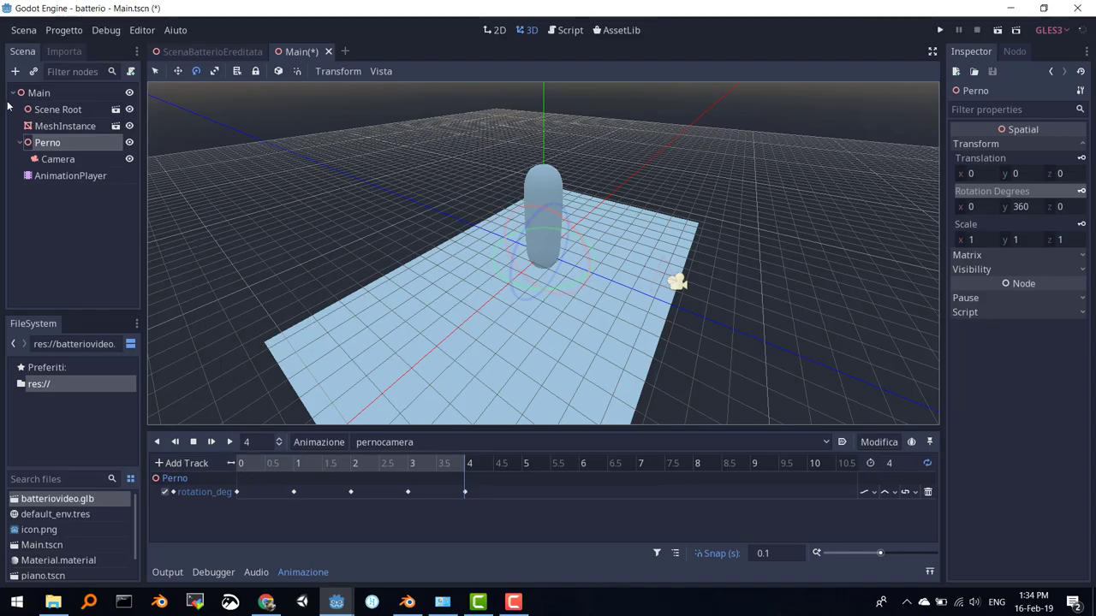
left_click(50, 92)
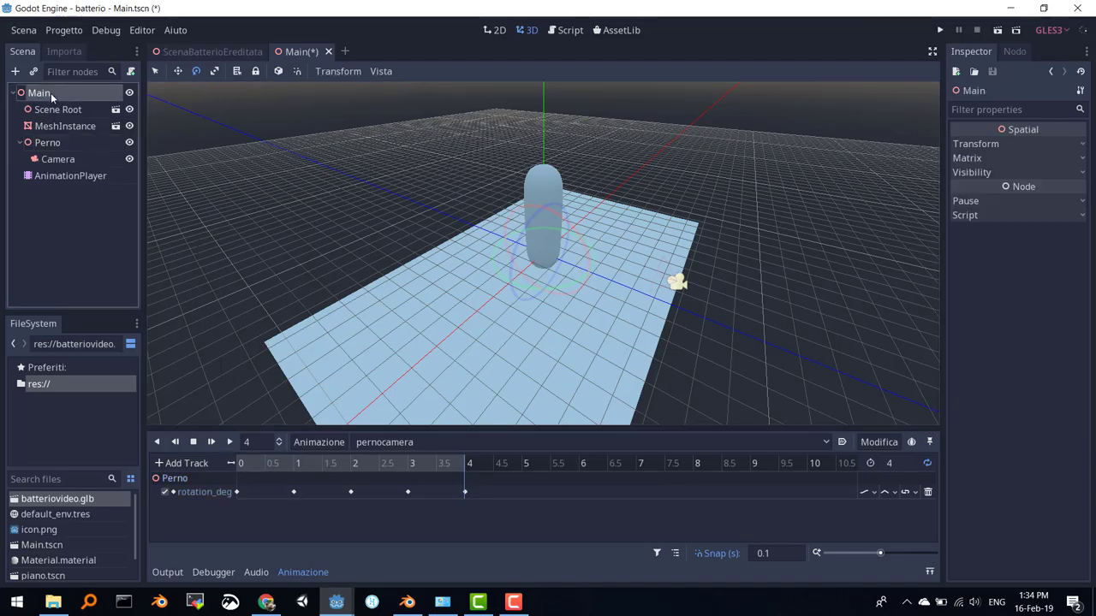
left_click(940, 31)
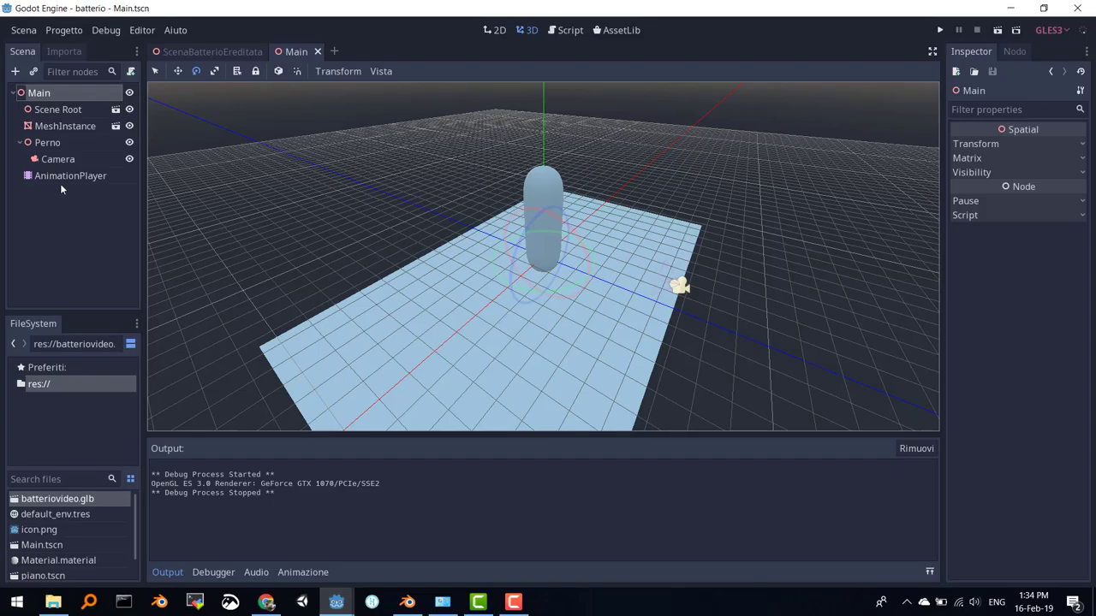
Step: Make pernocamera the AnimationPlayer's current animation, save Main.tscn, and run the scene again
left_click(55, 173)
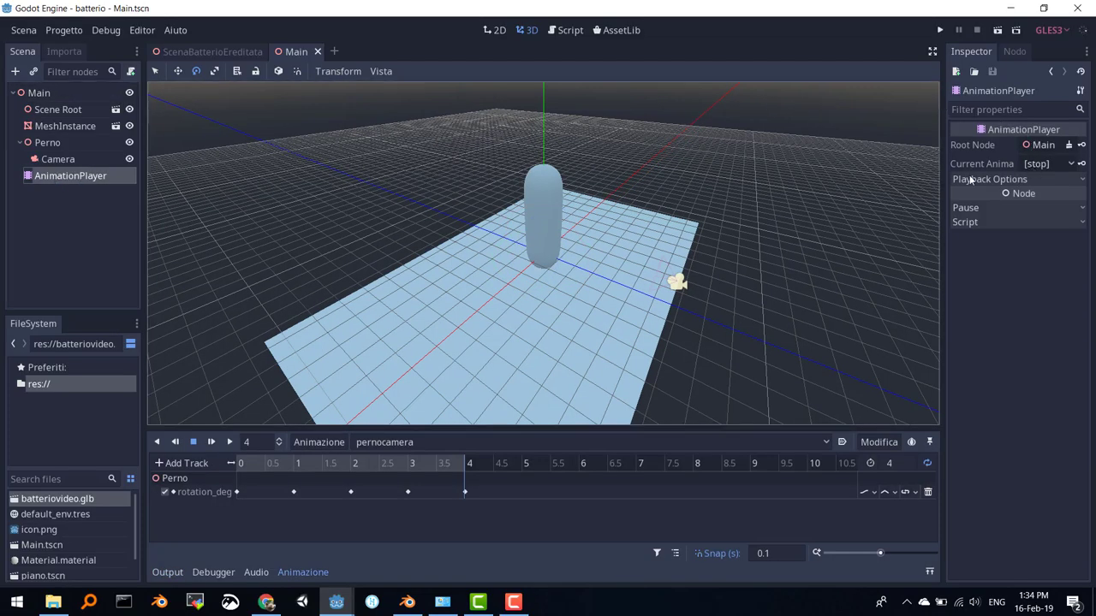
left_click(1072, 164)
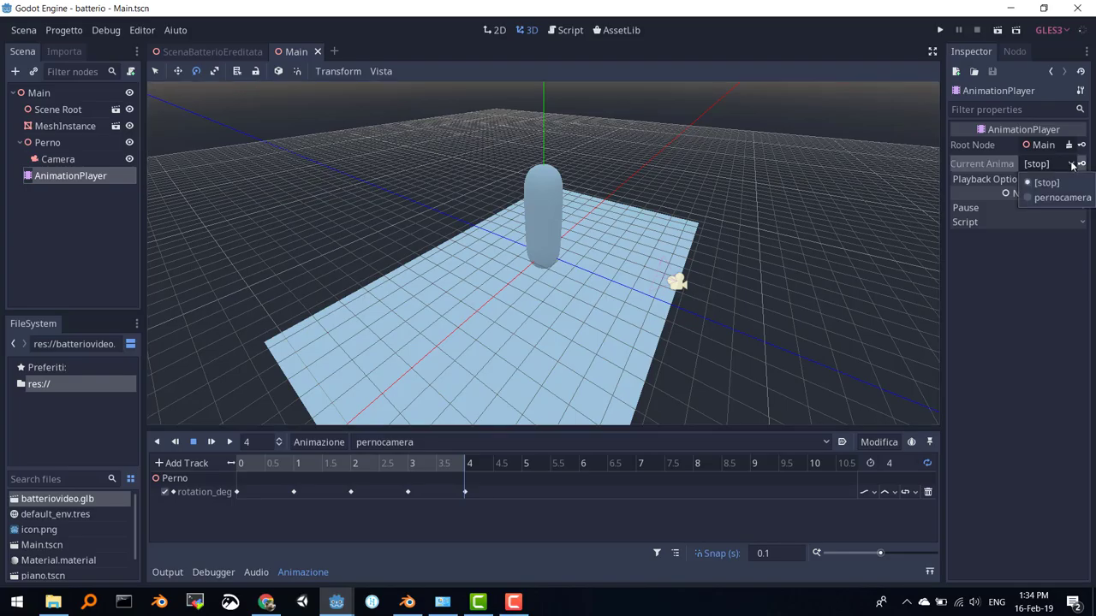
left_click(1044, 198)
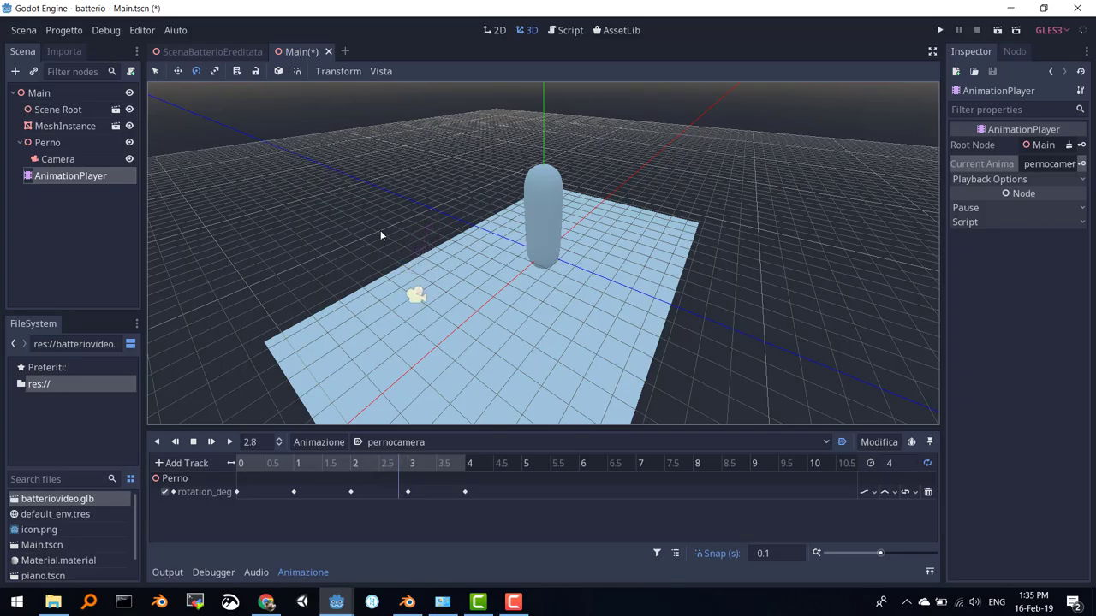
key("ctrl+s")
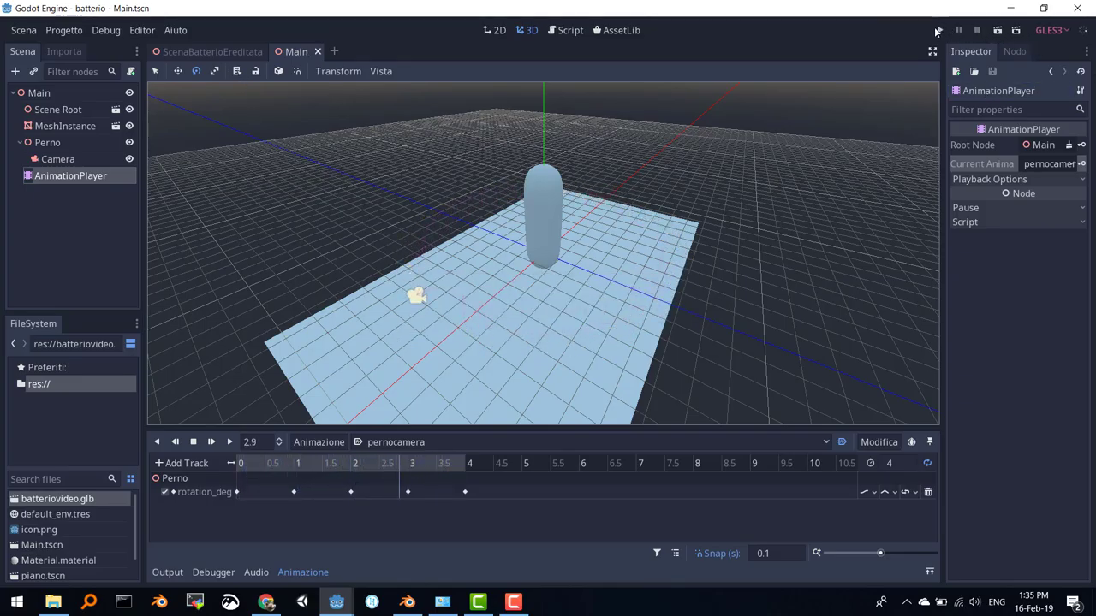
left_click(936, 30)
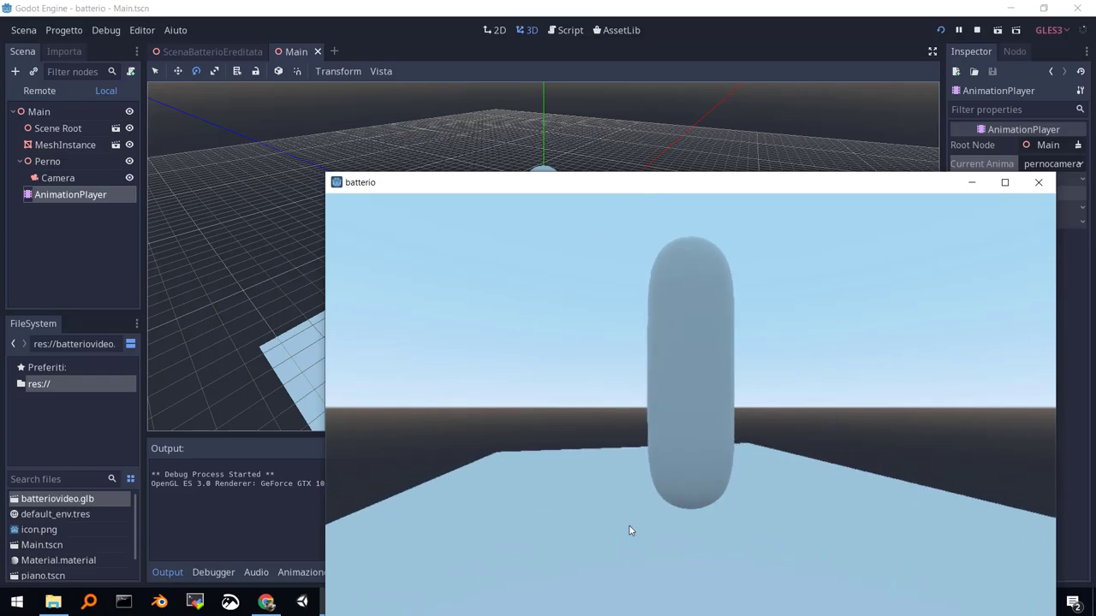
Step: Close the running batterio game window after watching the camera orbit the bacterium
left_click(1038, 184)
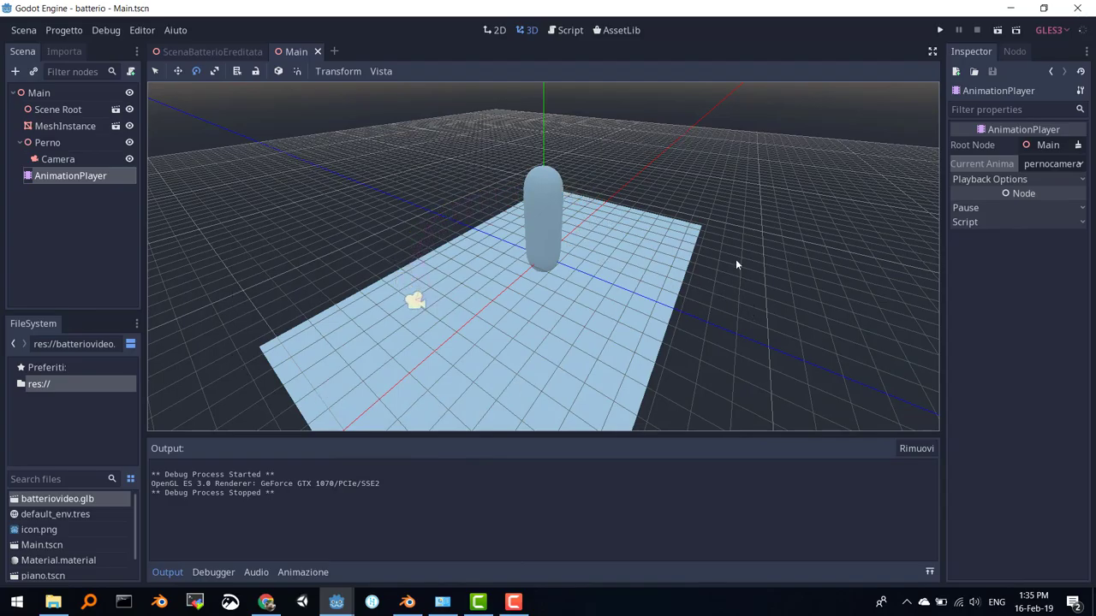
Step: Set the AnimationPlayer's playback speed to 0.1 under Playback Options
left_click(1020, 180)
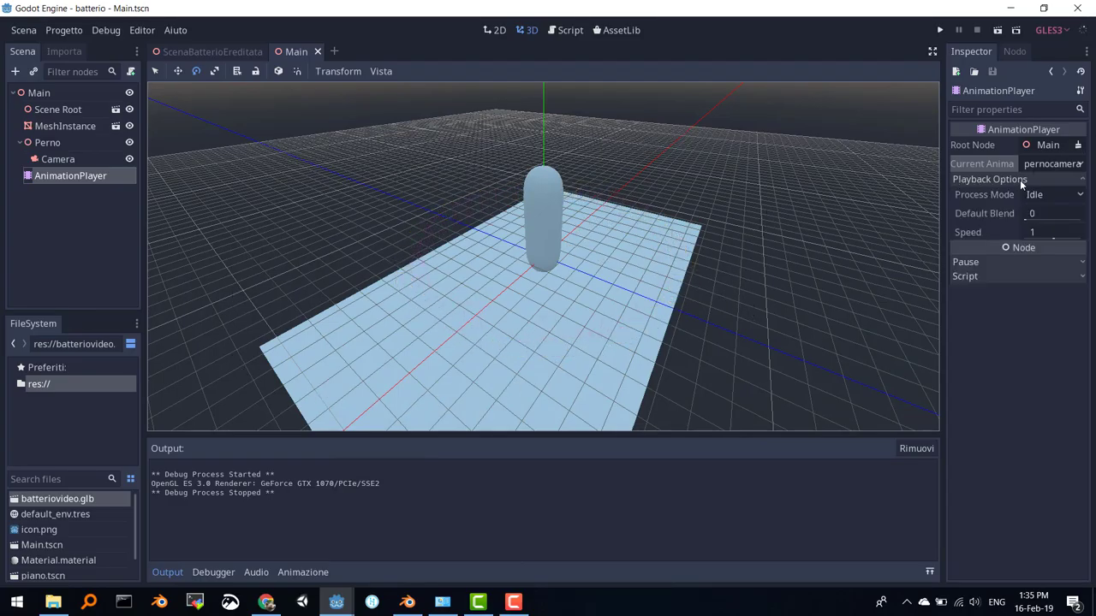
left_click(1038, 233)
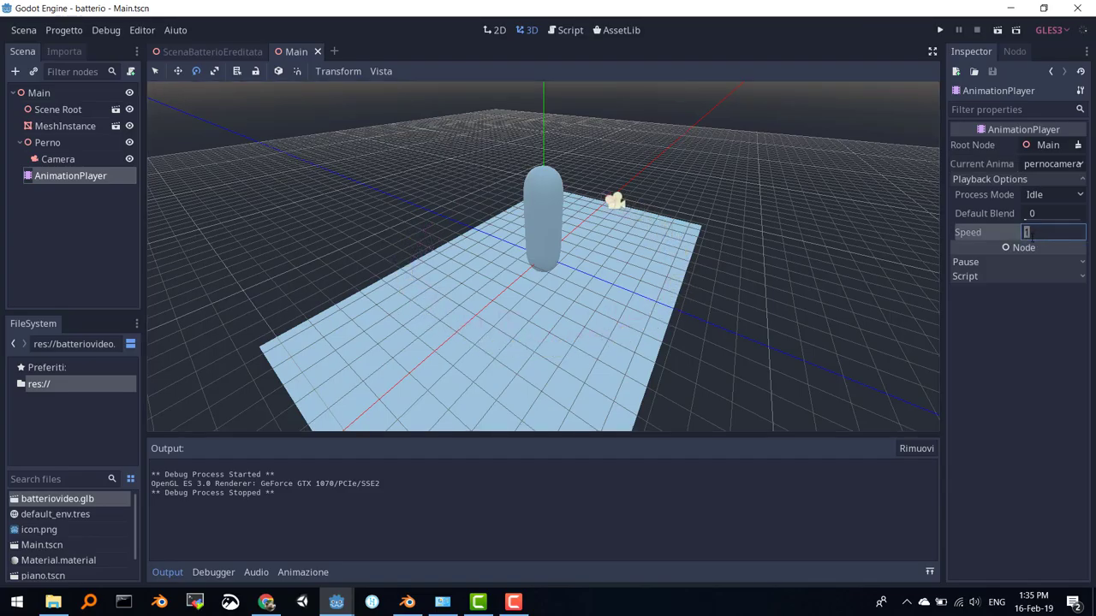
type("0.")
key("Return")
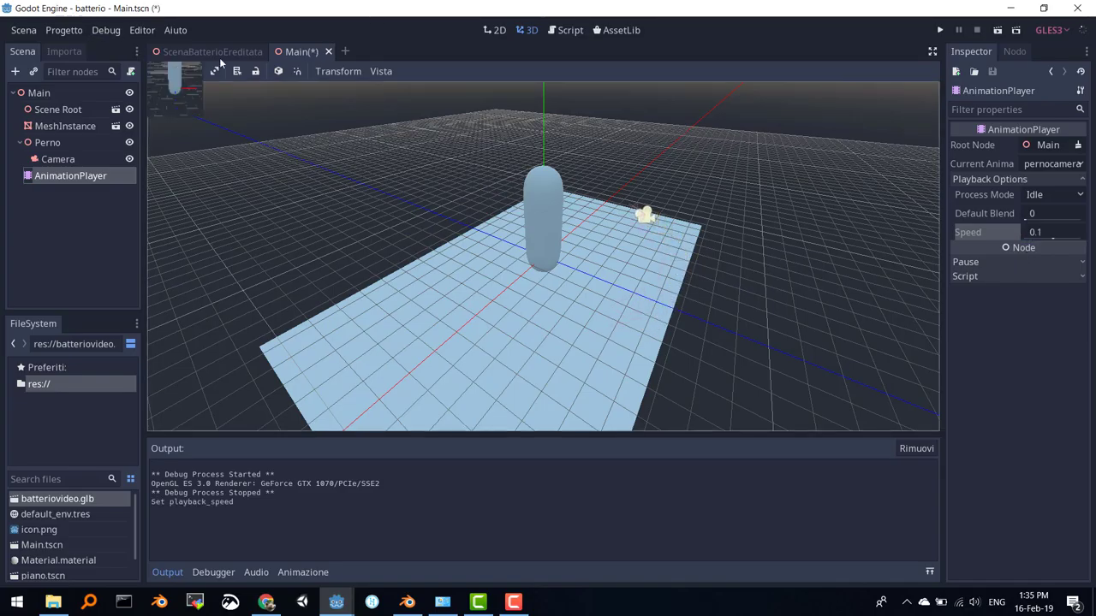
Step: Save and run the scene to watch the slowed orbit, then move and close the game window
left_click(998, 33)
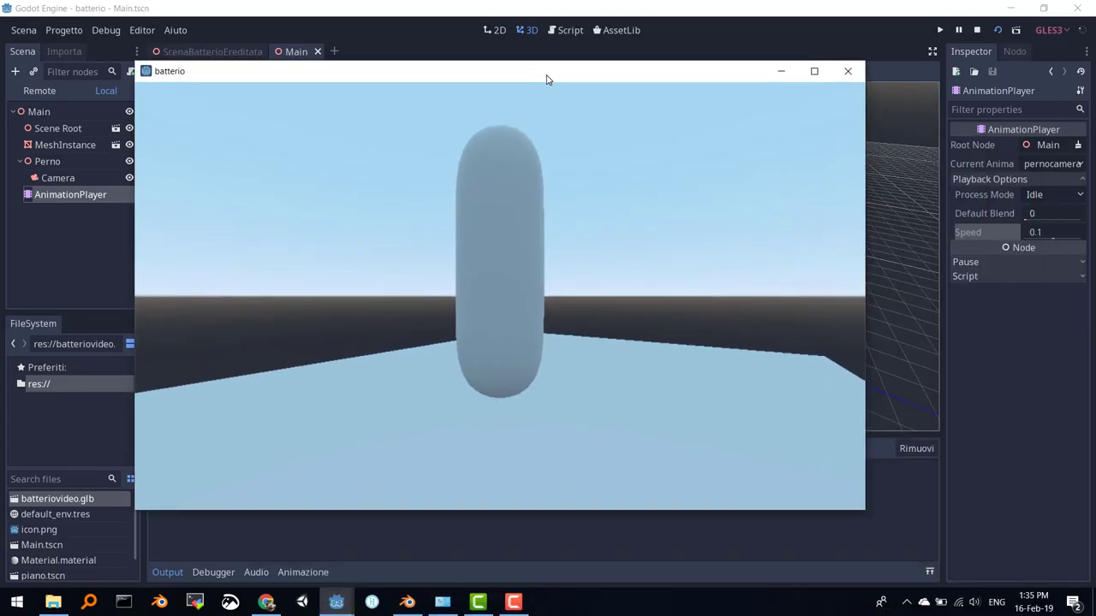
left_click_drag(736, 190, 574, 101)
right_click(574, 101)
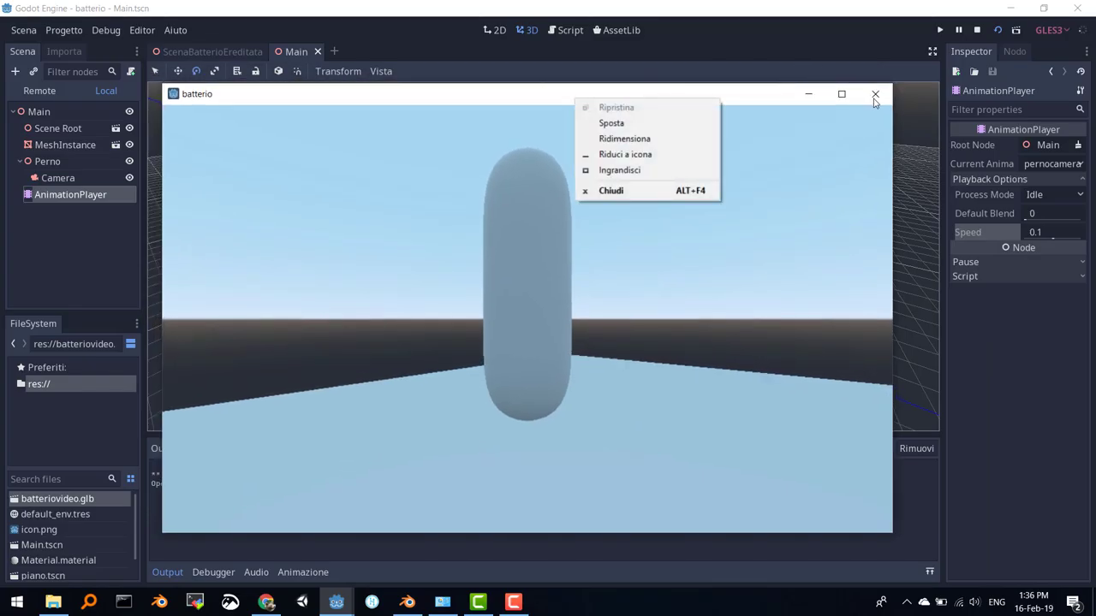
left_click(482, 105)
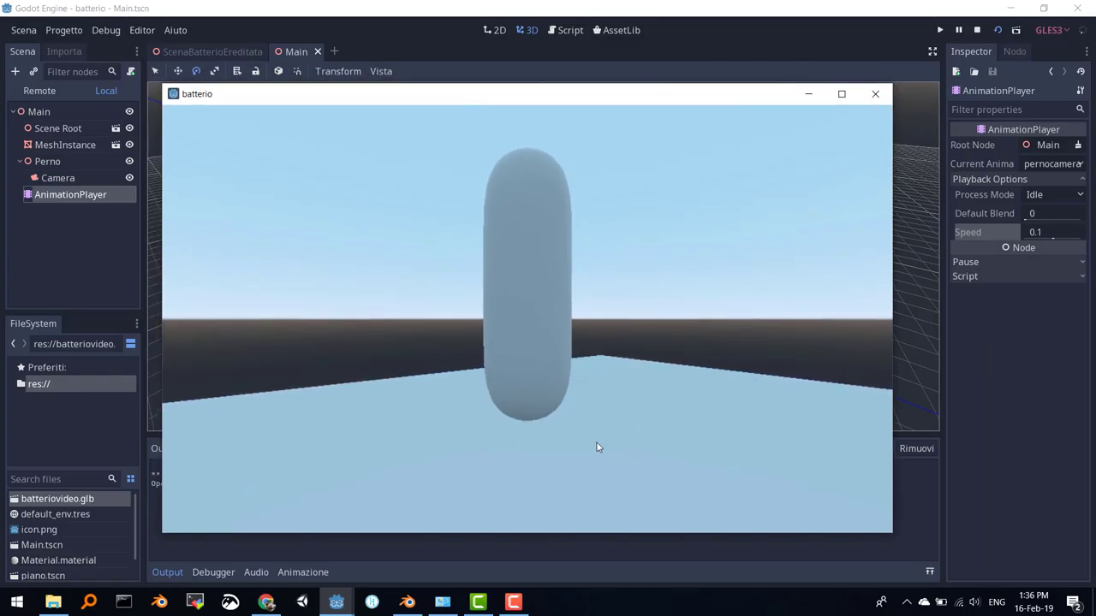
left_click(875, 93)
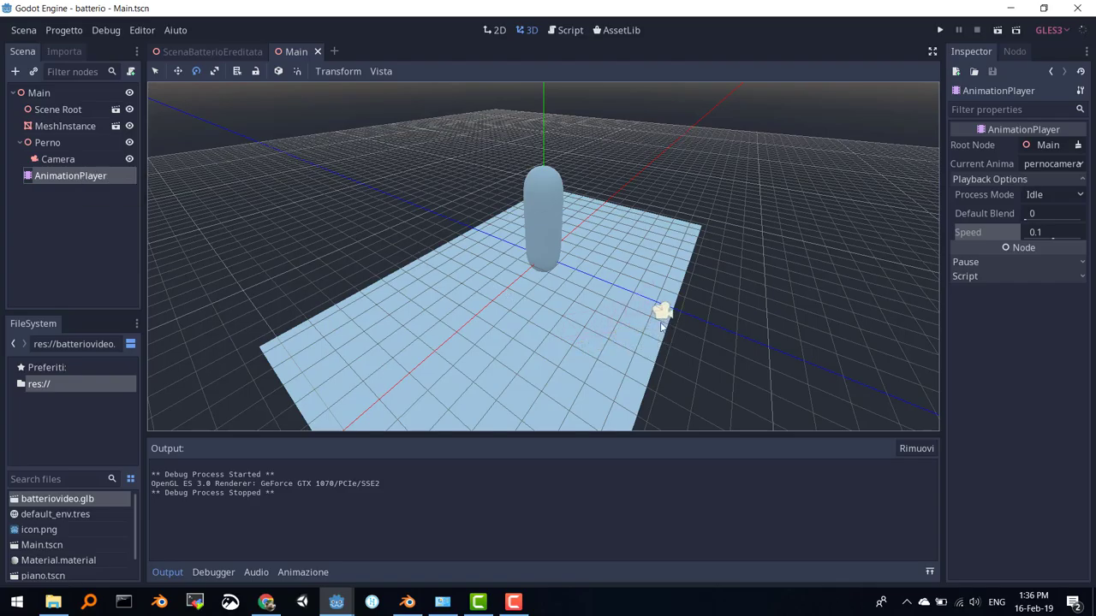
left_click(72, 159)
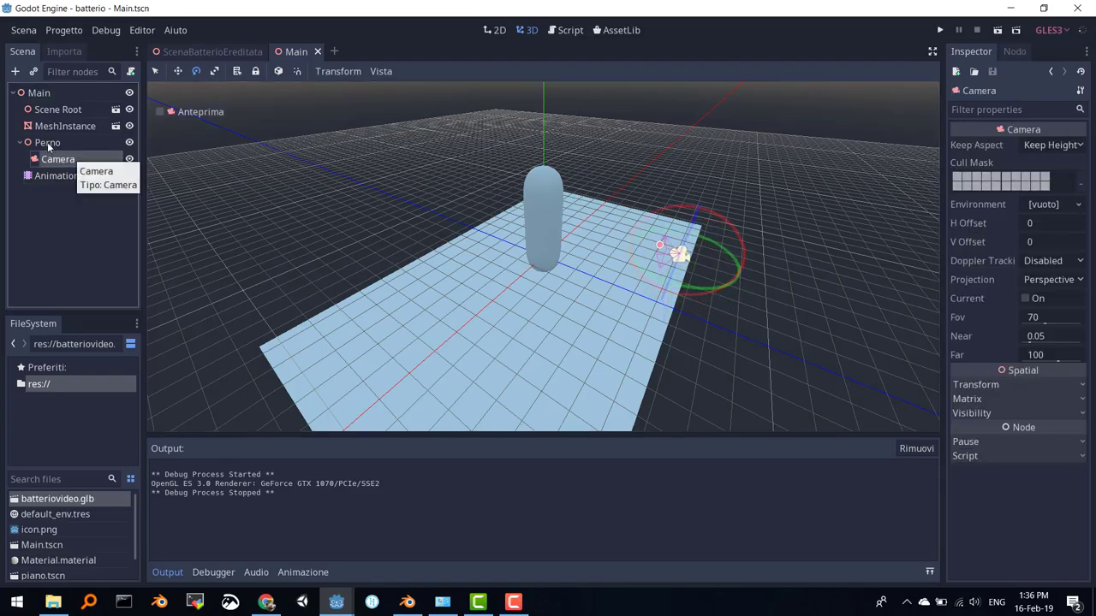
left_click(48, 144)
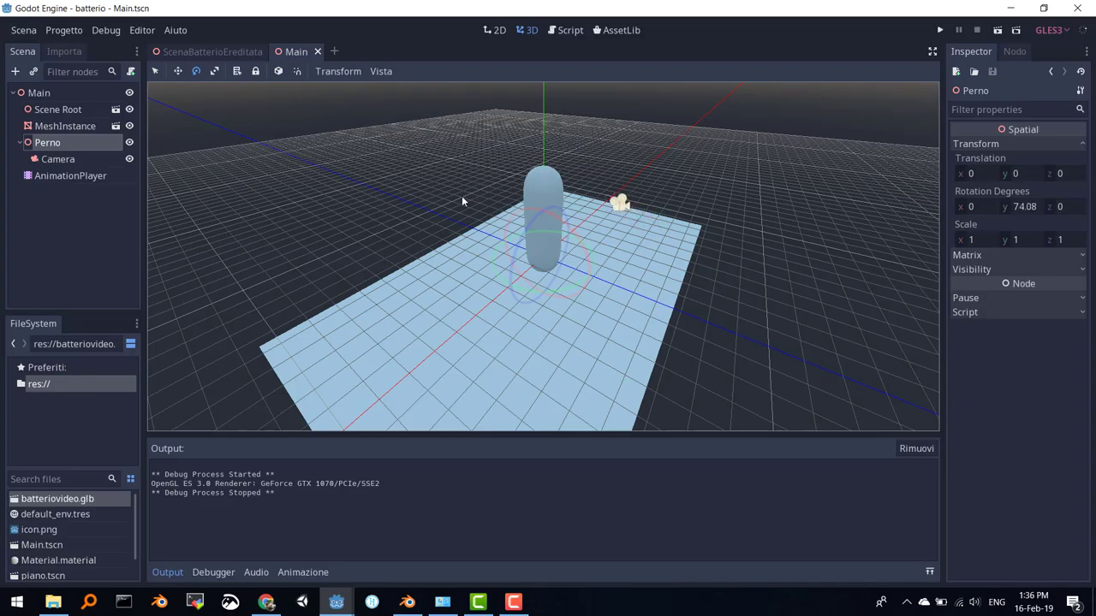
left_click(54, 126)
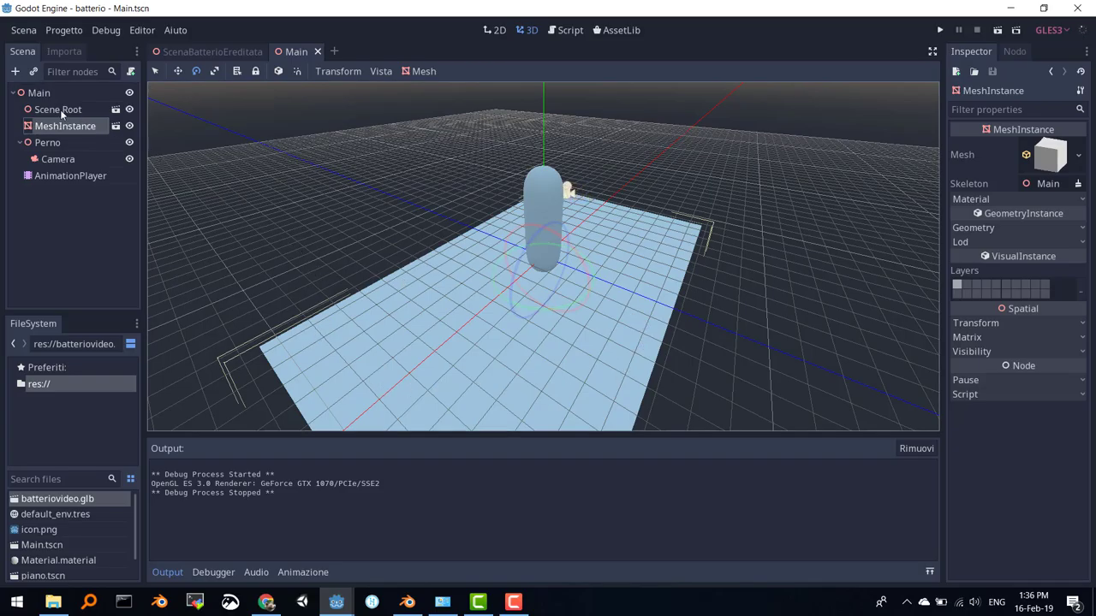
left_click(59, 108)
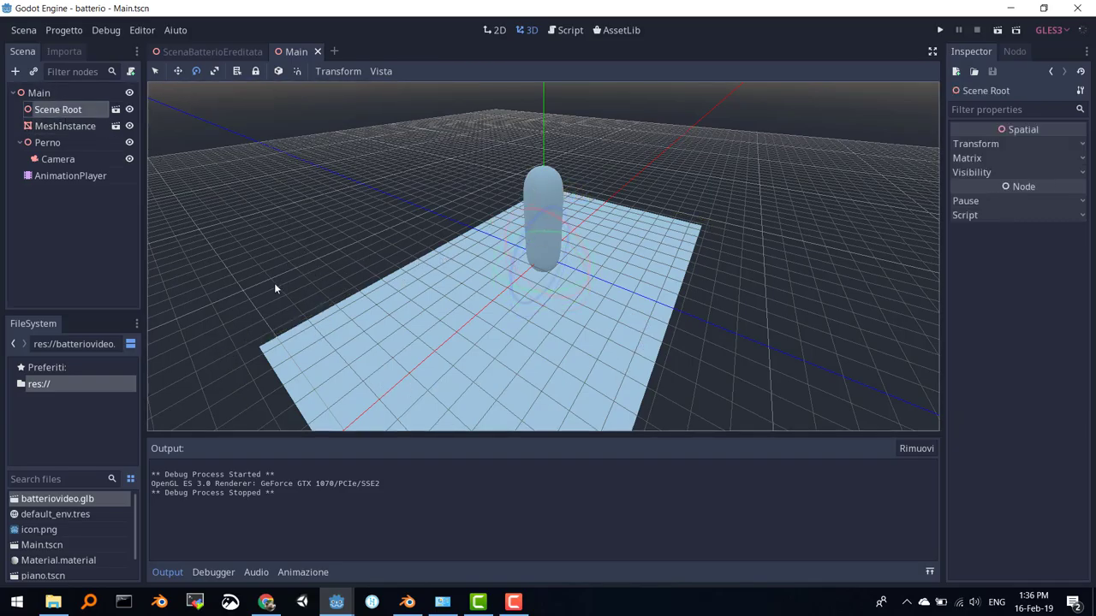